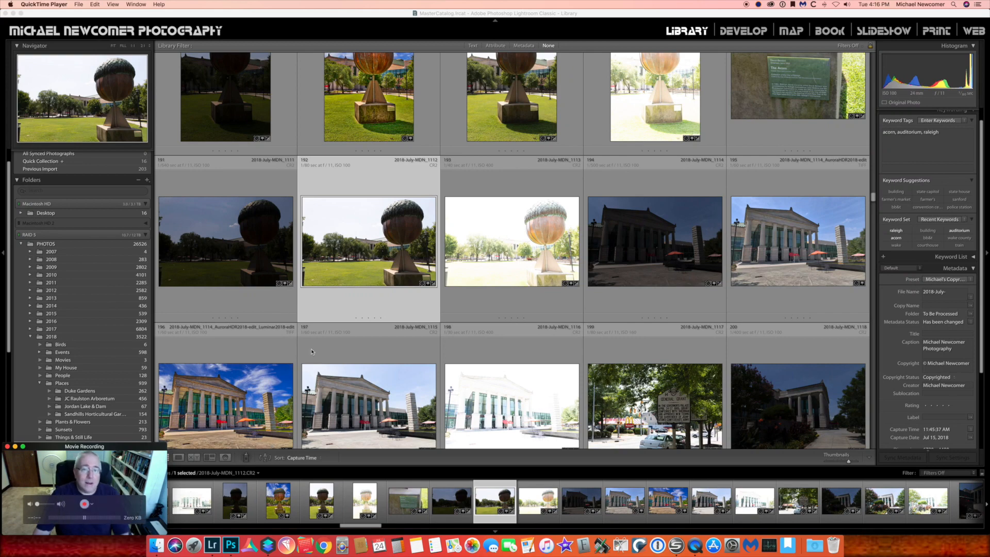
# Compare the three bracketed acorn exposures in the grid and in the loupe view
pyautogui.click(294, 327)
pyautogui.click(250, 259)
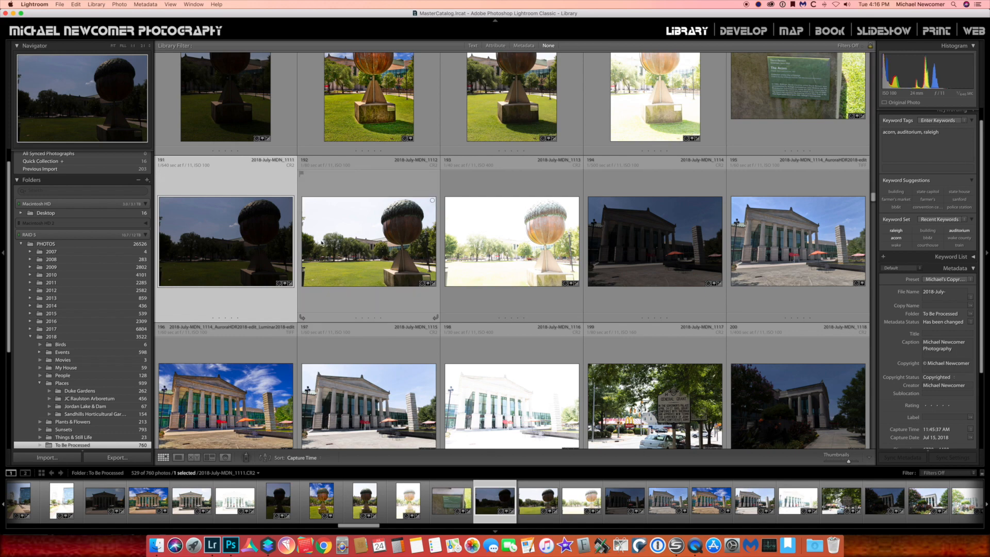
pyautogui.click(406, 250)
pyautogui.click(494, 282)
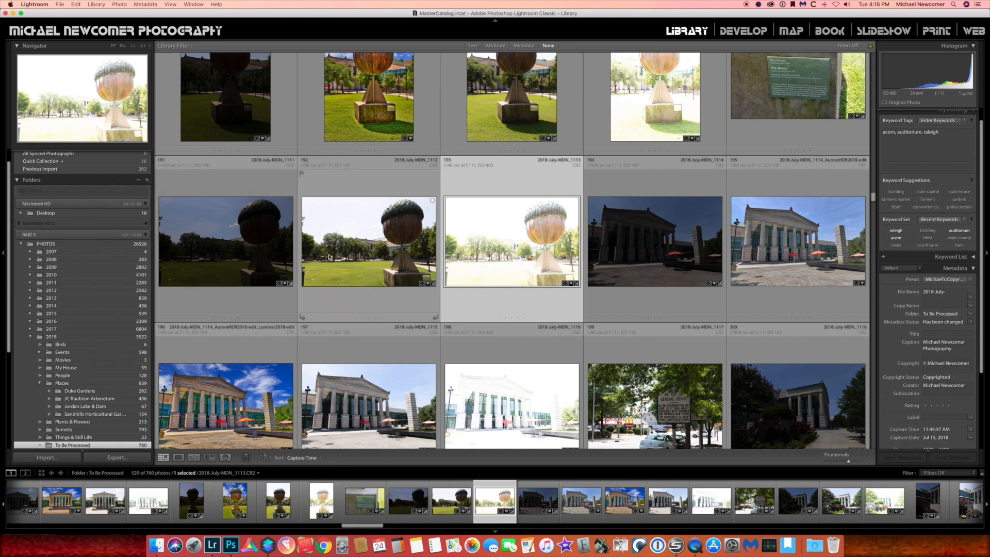
pyautogui.press('e')
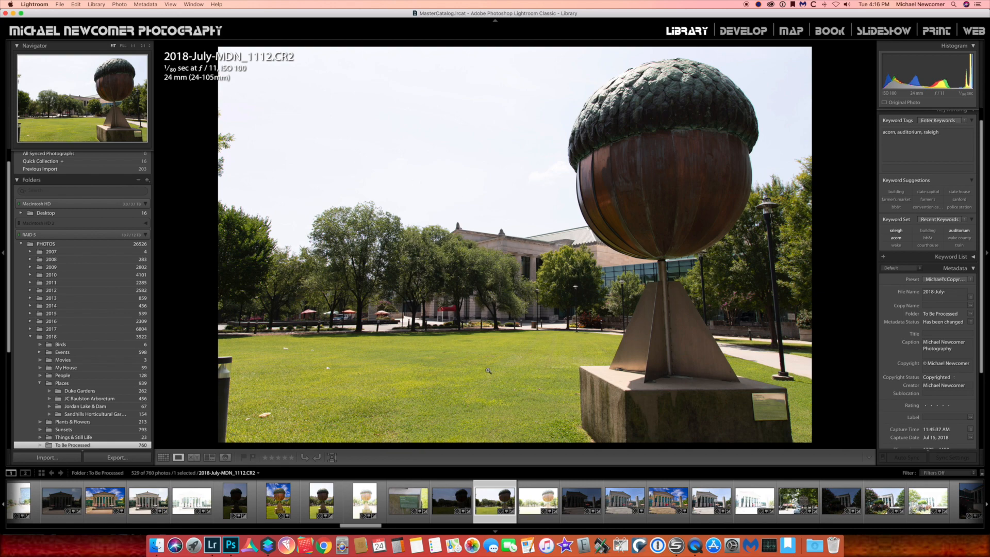
pyautogui.click(447, 496)
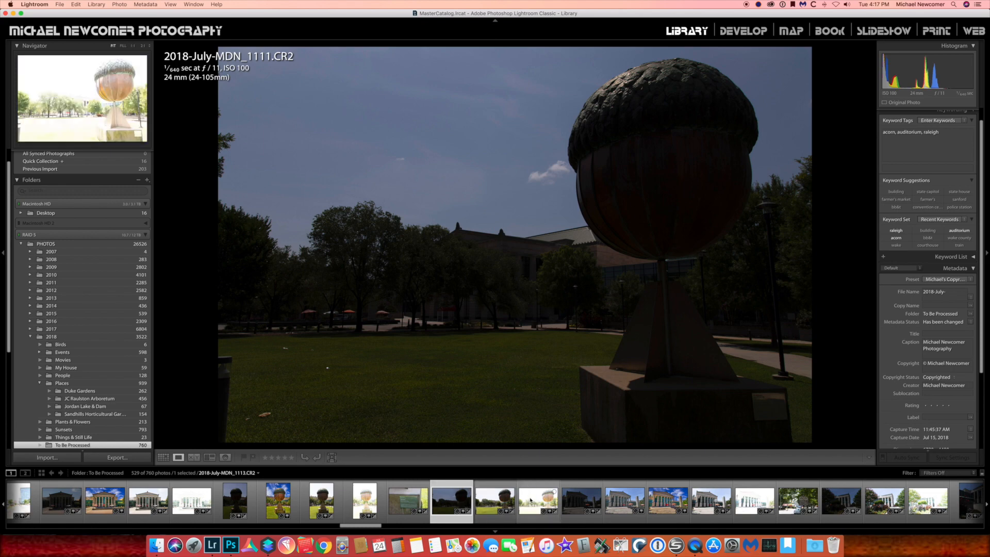
pyautogui.press('g')
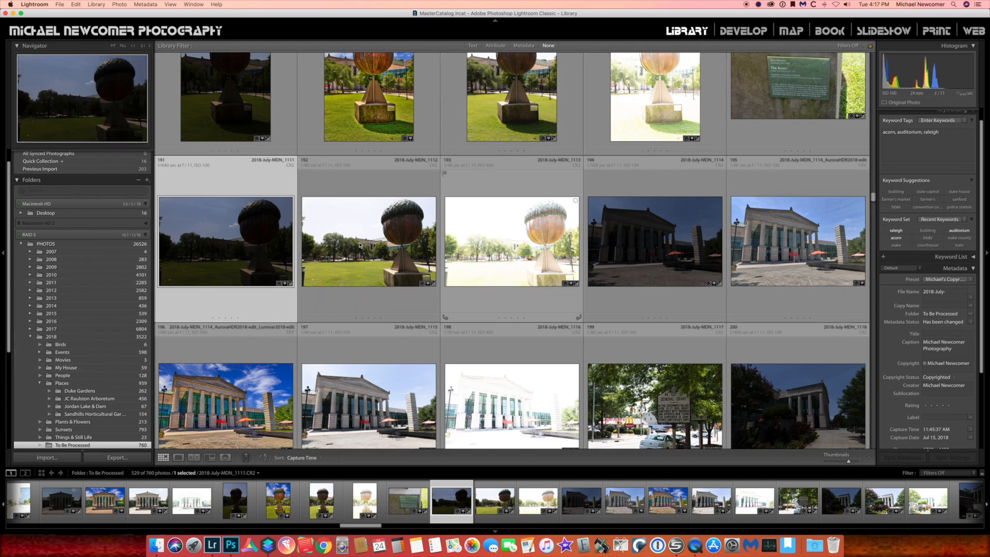
pyautogui.click(499, 230)
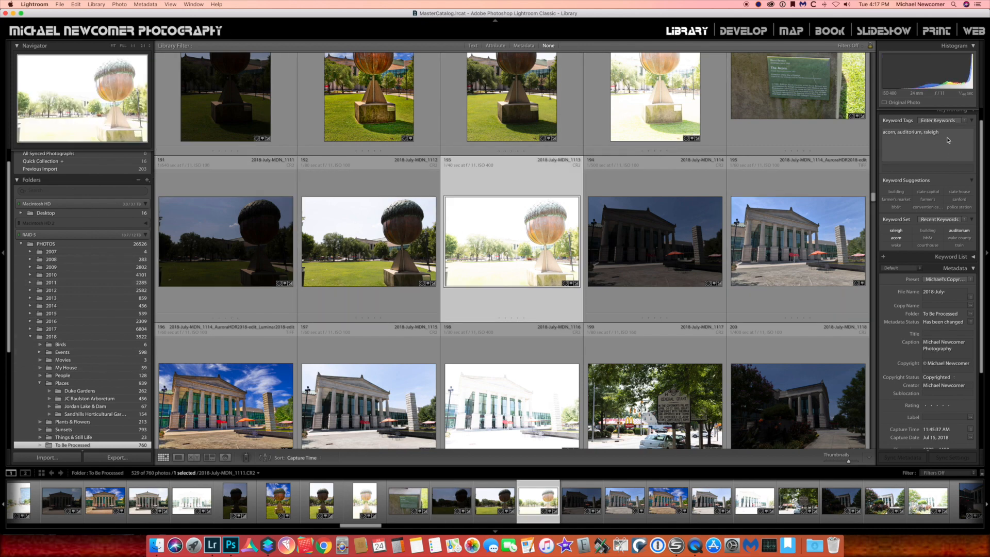
pyautogui.click(57, 252)
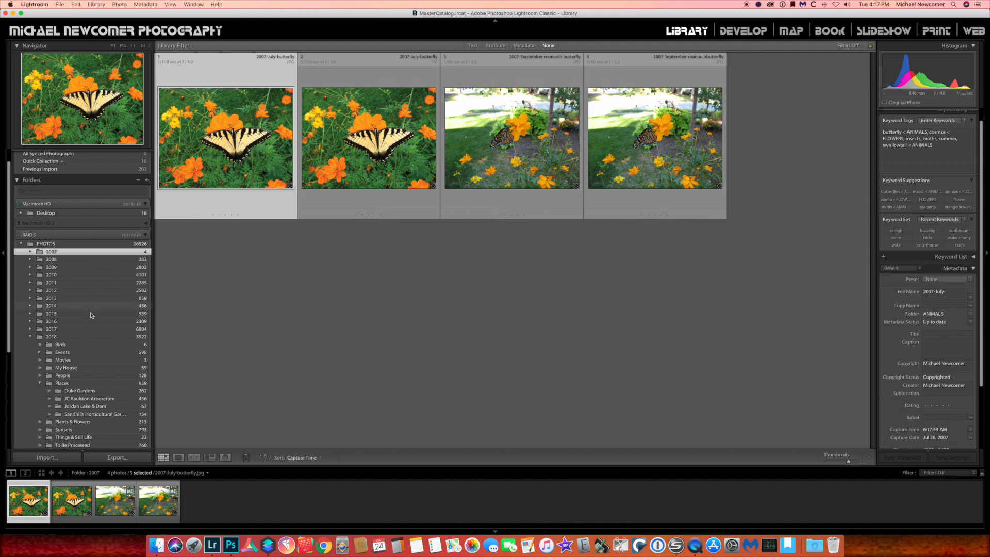
pyautogui.scroll(-2, 92, 330)
pyautogui.click(72, 418)
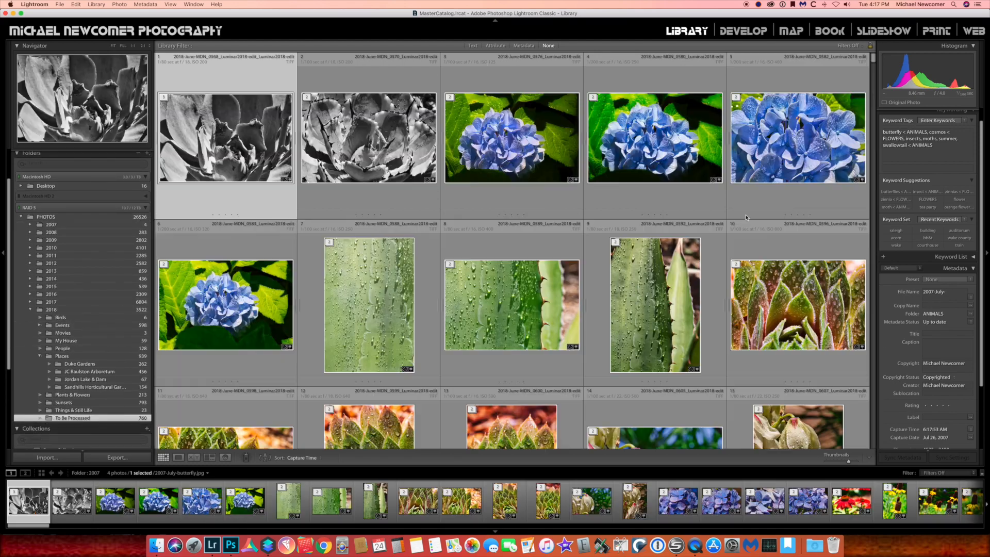
pyautogui.moveTo(875, 90); pyautogui.dragTo(878, 197)
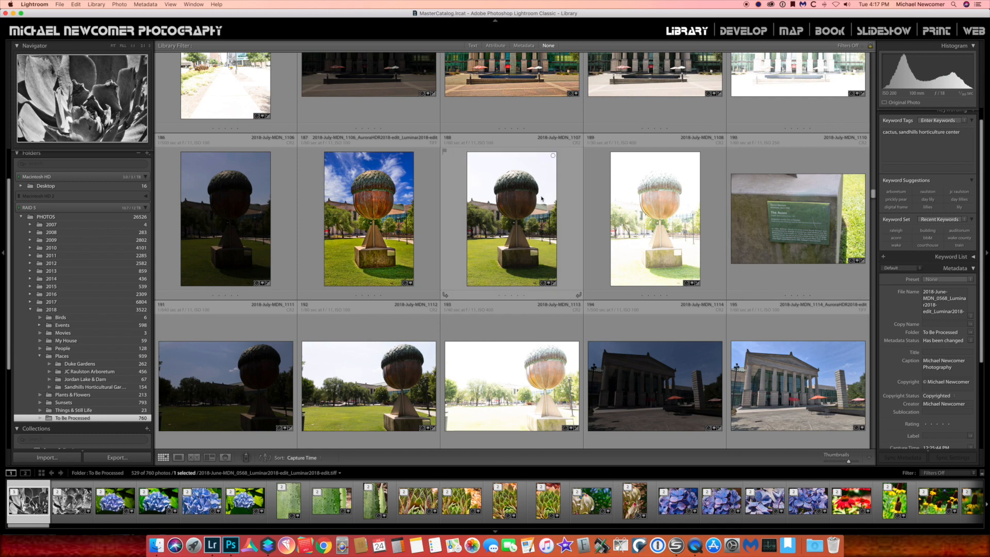
pyautogui.scroll(-4, 505, 213)
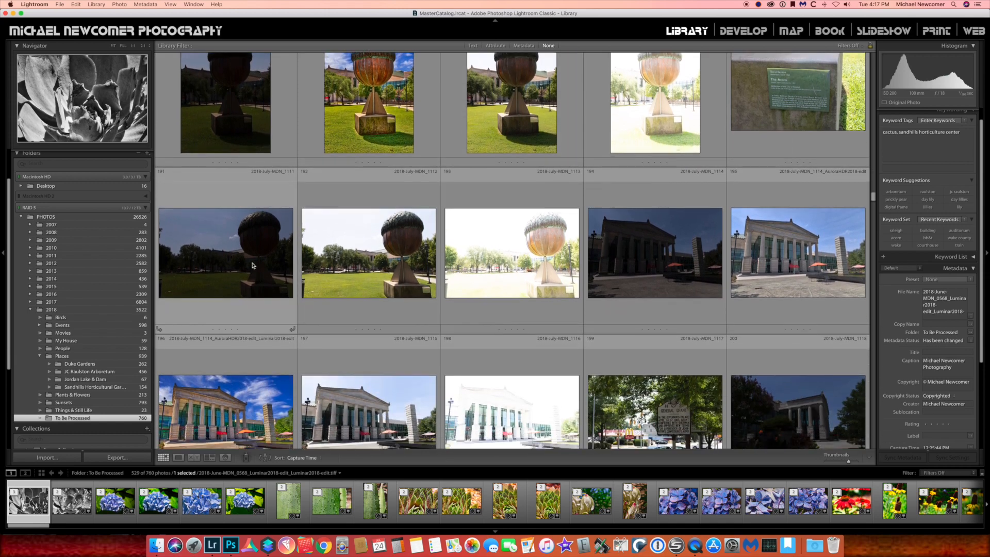
# Select the three bracketed acorn exposures and send them to Aurora HDR 2018 as a copy with Lightroom adjustments
pyautogui.click(230, 248)
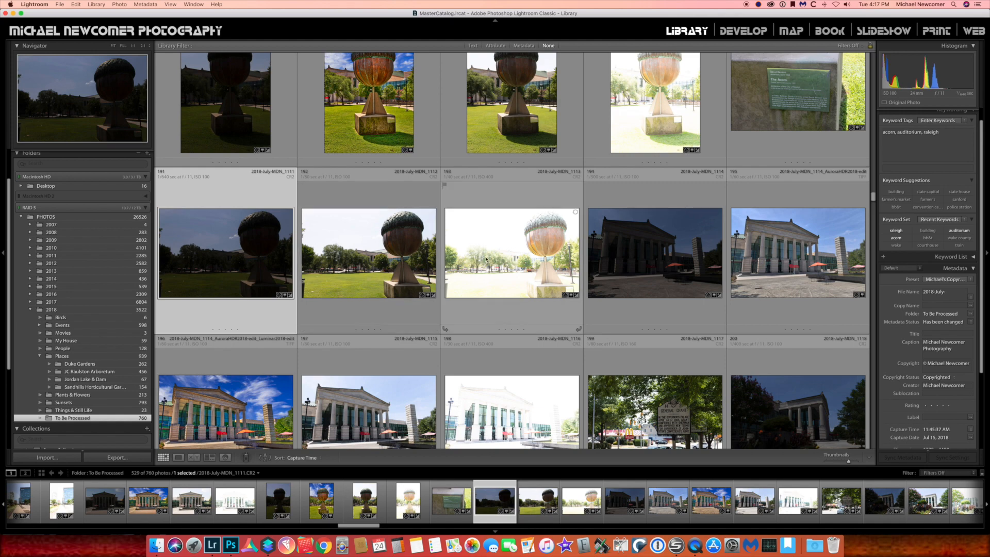
pyautogui.keyDown('shift'); pyautogui.click(522, 267); pyautogui.keyUp('shift')
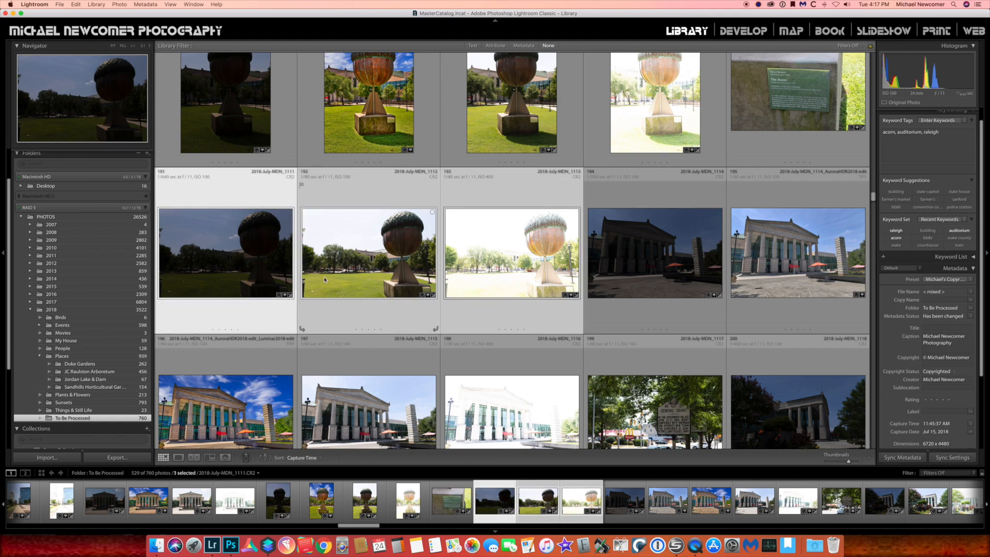
pyautogui.rightClick(485, 269)
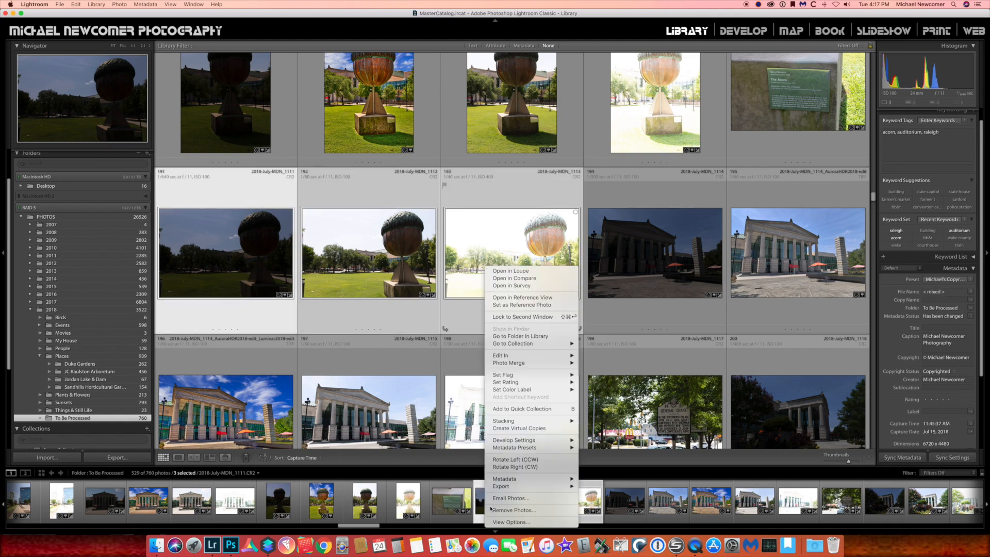
pyautogui.moveTo(505, 480)
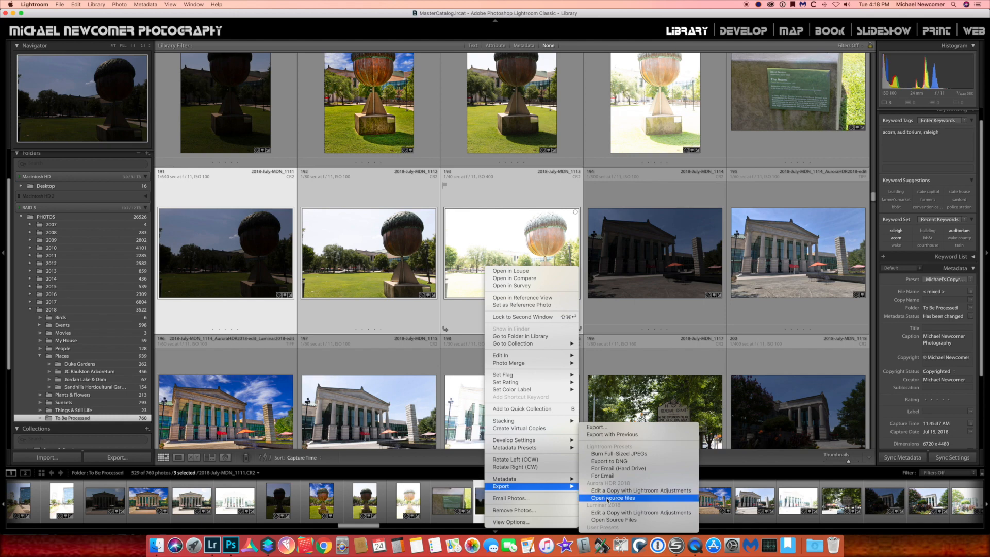
pyautogui.click(608, 492)
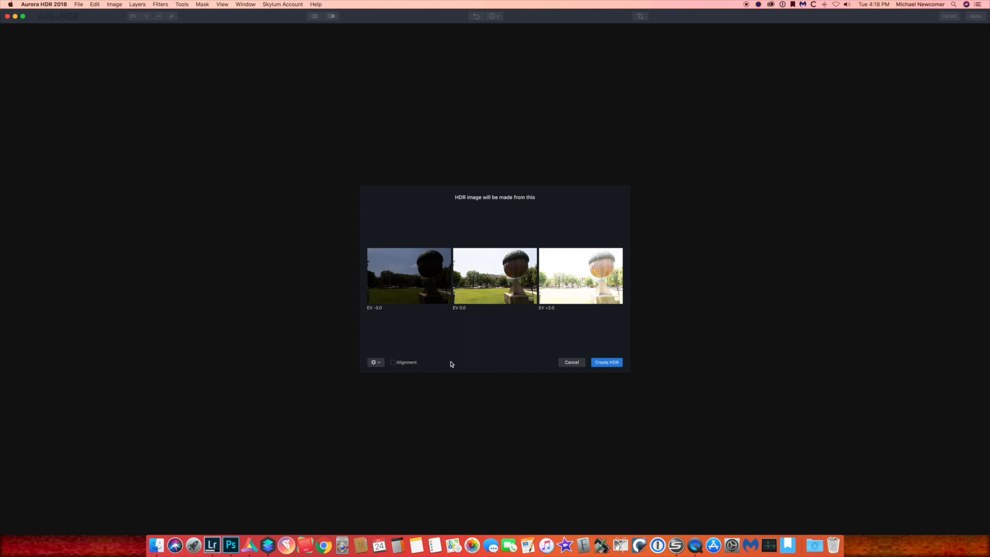
# Enable Alignment and Chromatic Aberration Removal, leave Ghost Reduction off, and create the HDR image
pyautogui.click(394, 363)
pyautogui.click(377, 363)
pyautogui.click(292, 341)
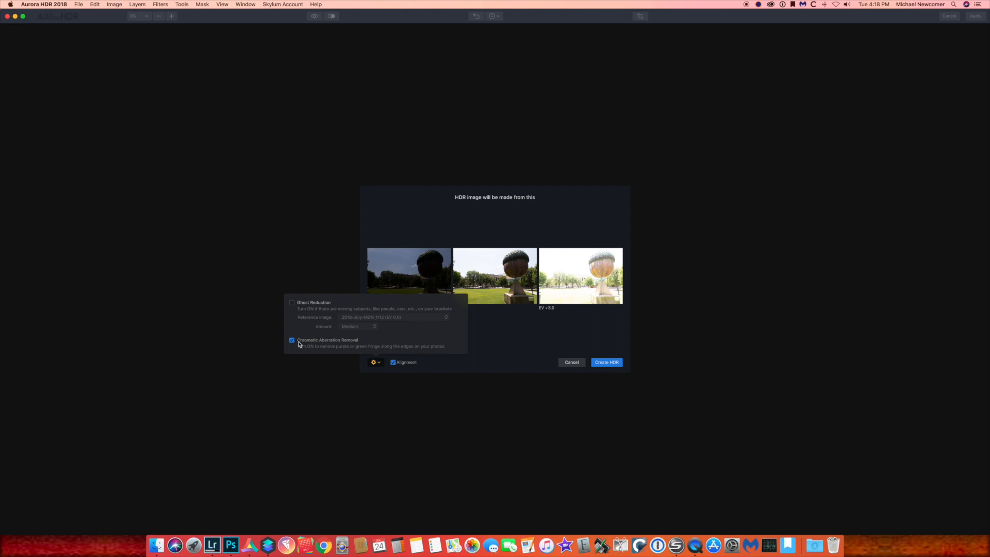
pyautogui.click(292, 304)
pyautogui.click(292, 304)
pyautogui.click(610, 363)
pyautogui.click(611, 363)
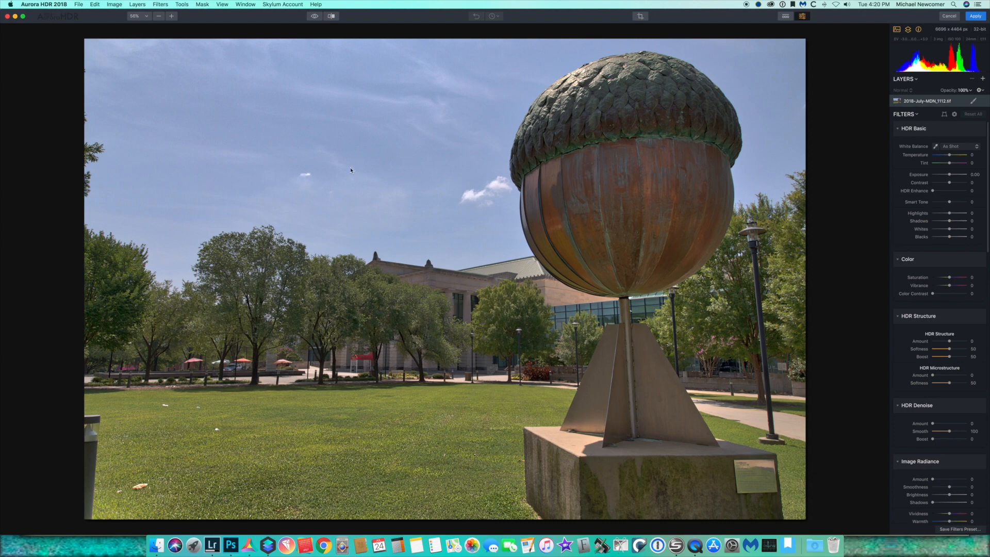
# Review the HDR filter panels and apply the merged image back to Lightroom
pyautogui.scroll(-10, 921, 270)
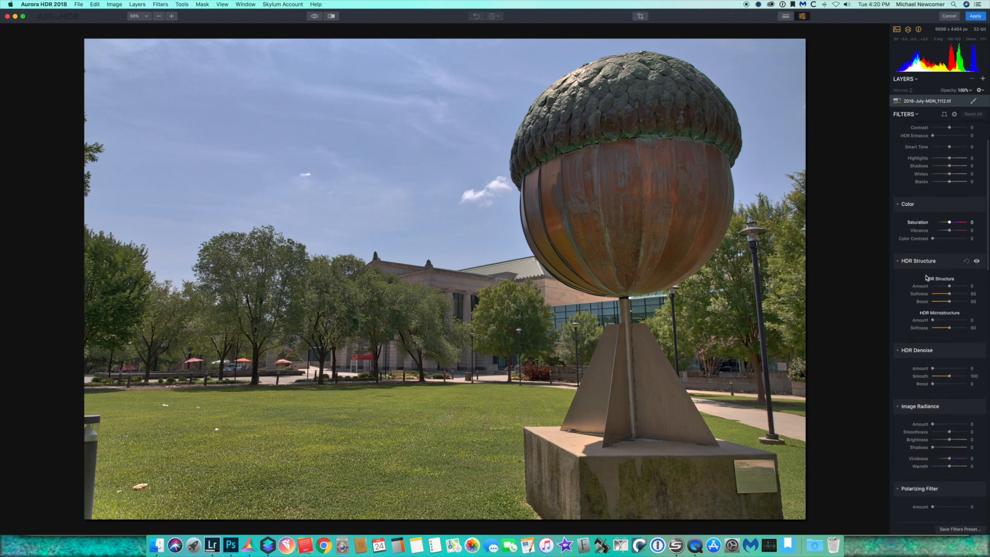
pyautogui.scroll(-9, 927, 277)
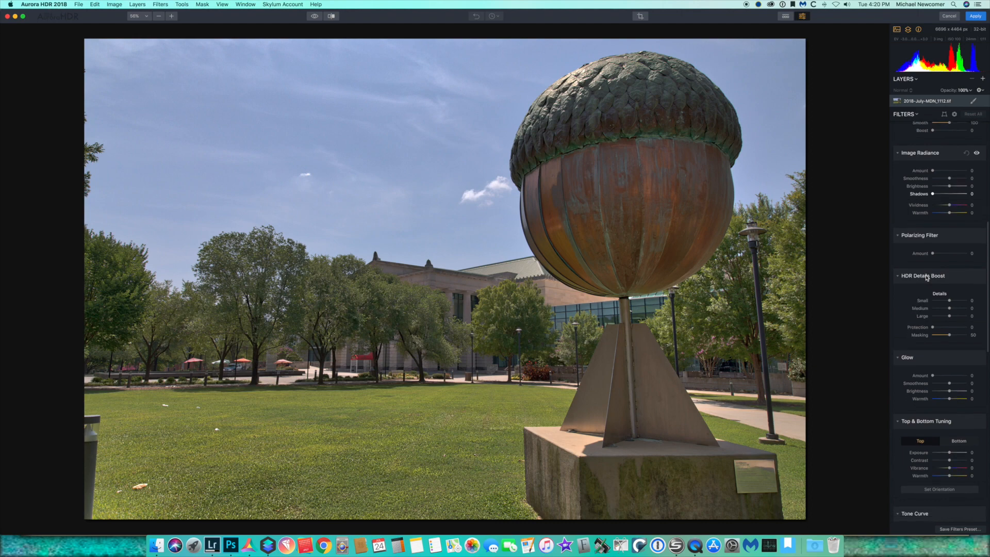
pyautogui.scroll(-8, 927, 278)
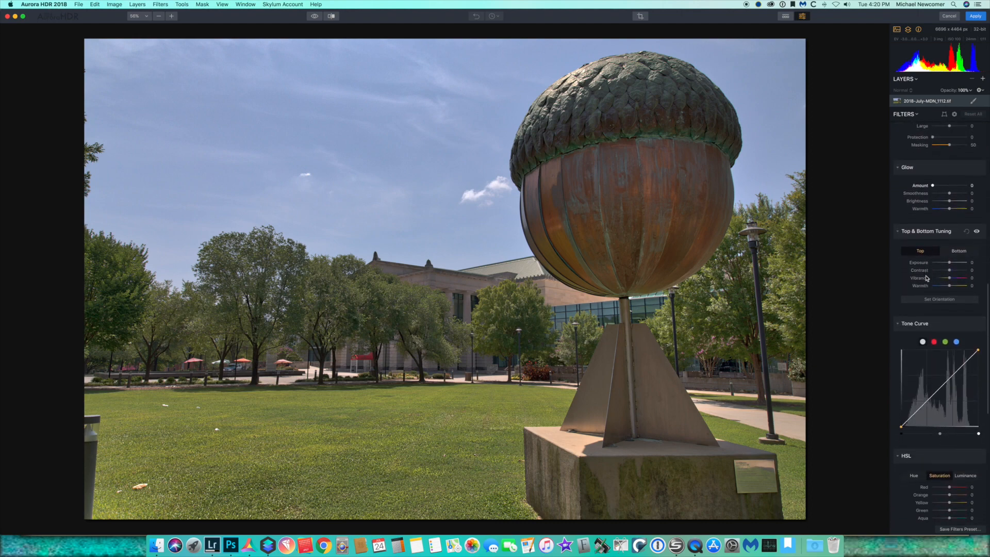
pyautogui.scroll(-12, 927, 278)
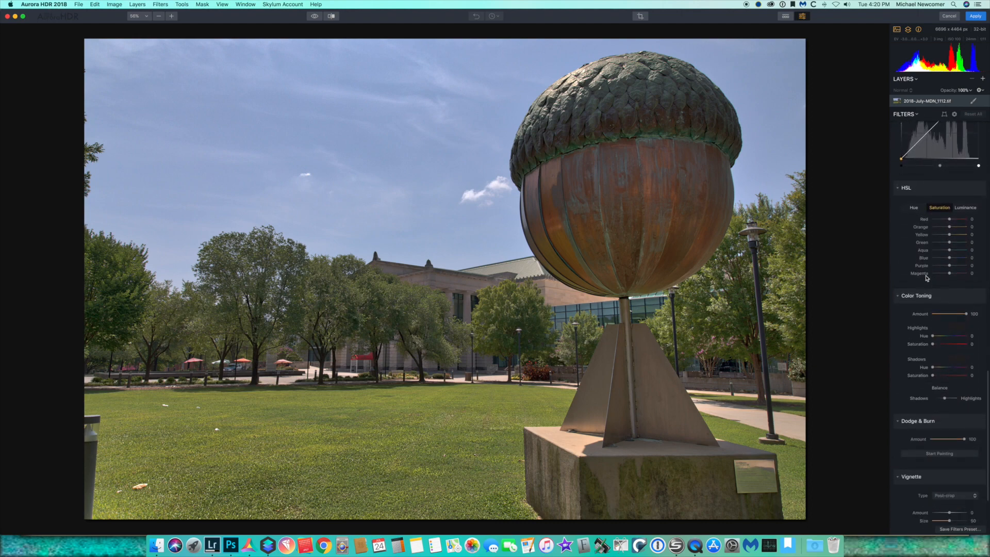
pyautogui.scroll(20, 927, 278)
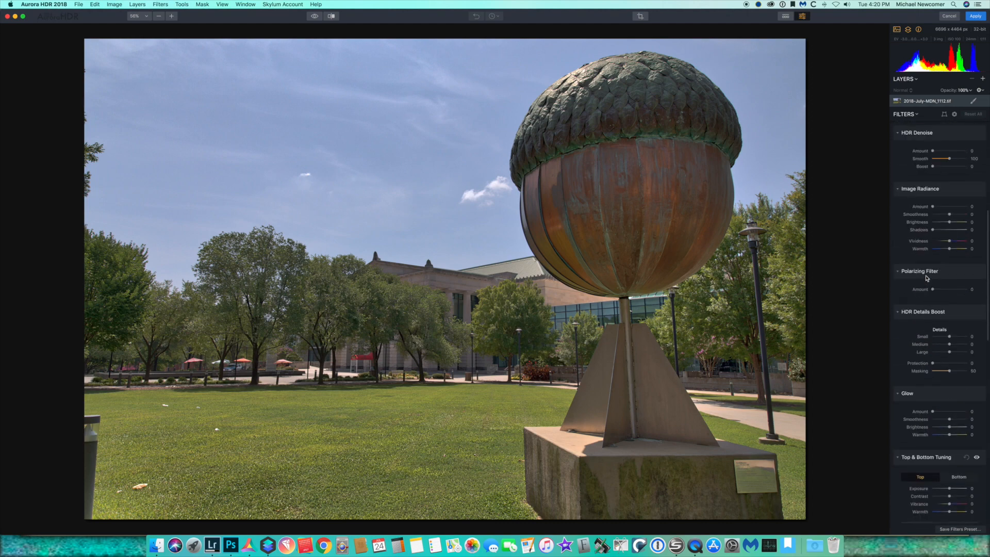
pyautogui.scroll(-5, 939, 361)
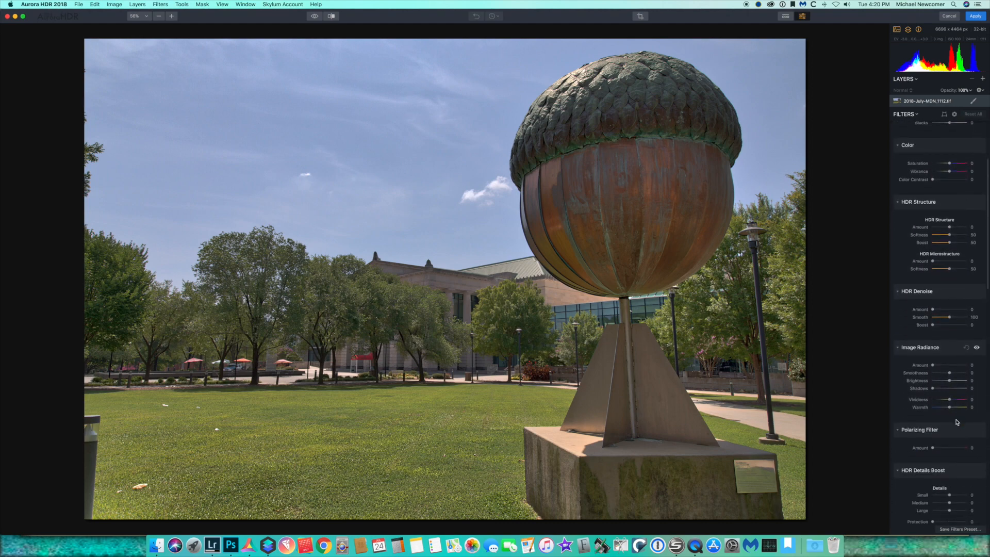
pyautogui.scroll(5, 955, 413)
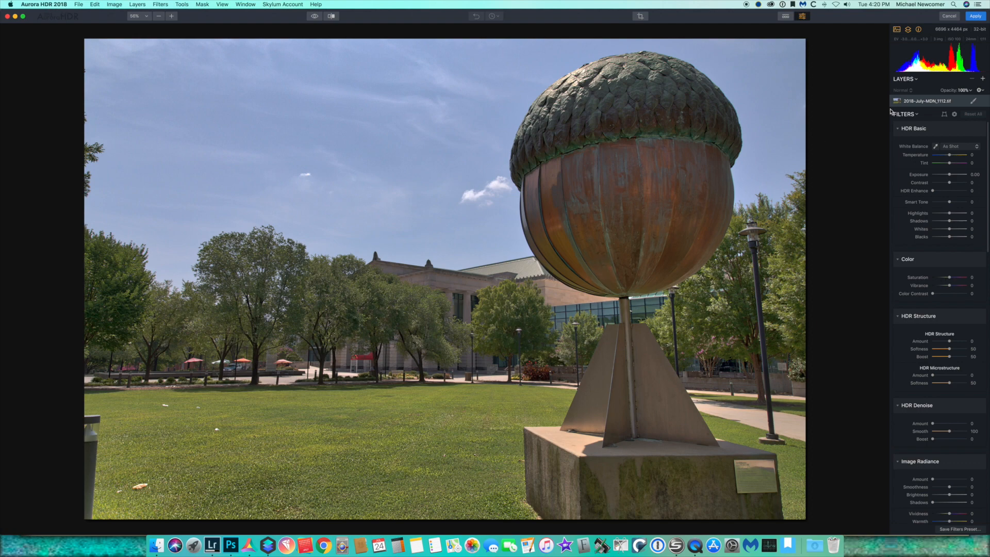
pyautogui.click(977, 16)
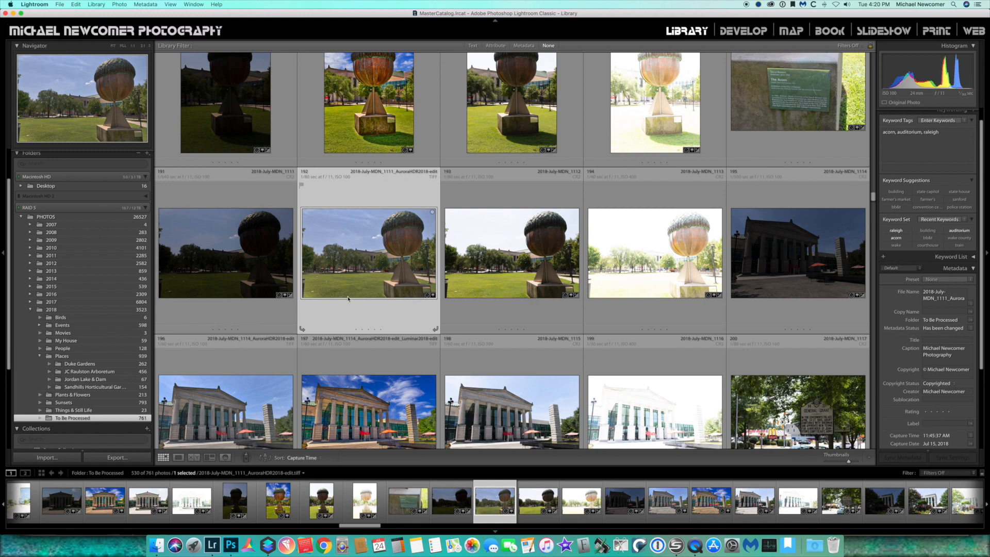
# Open the merged HDR image in Luminar 2018 as a copy with Lightroom adjustments
pyautogui.rightClick(370, 284)
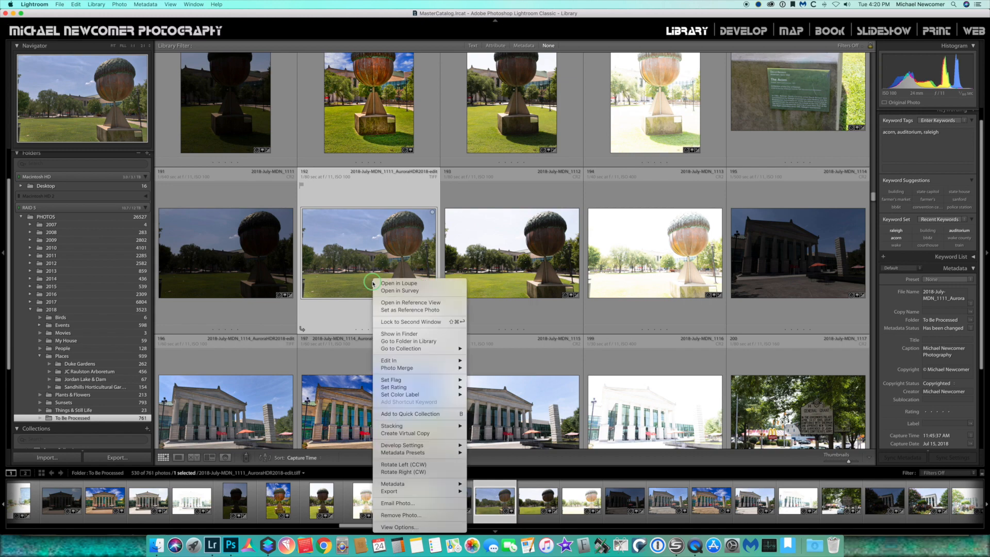
pyautogui.moveTo(388, 492)
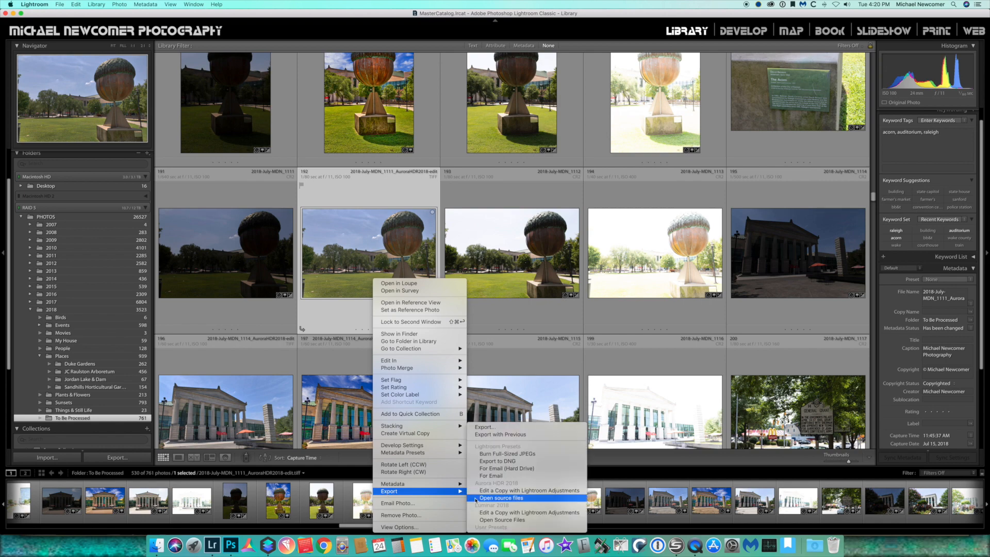
pyautogui.click(497, 513)
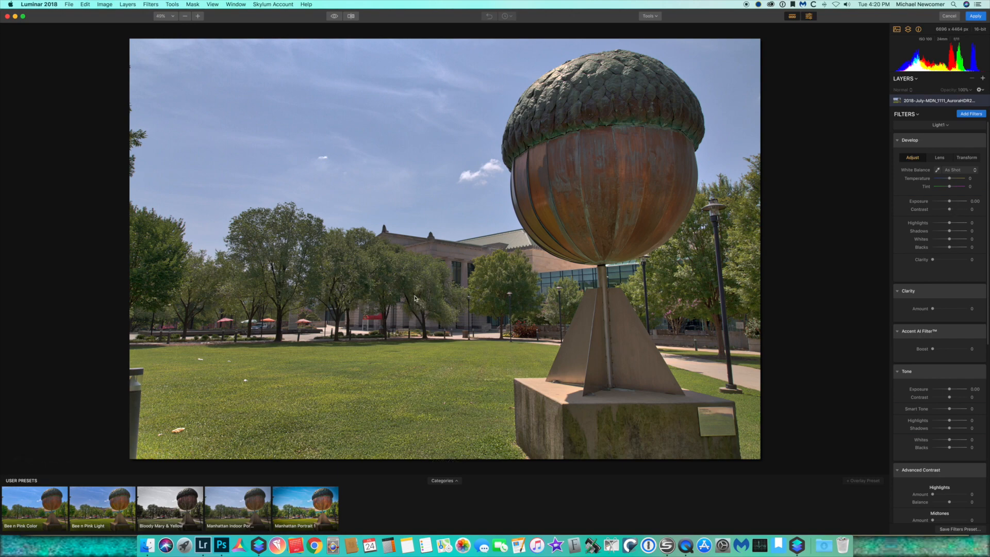
# In the Develop filter, set Contrast 20, Highlights -36, Shadows 29, Whites 27 and Blacks -7
pyautogui.click(950, 209)
pyautogui.moveTo(950, 209); pyautogui.dragTo(952, 209)
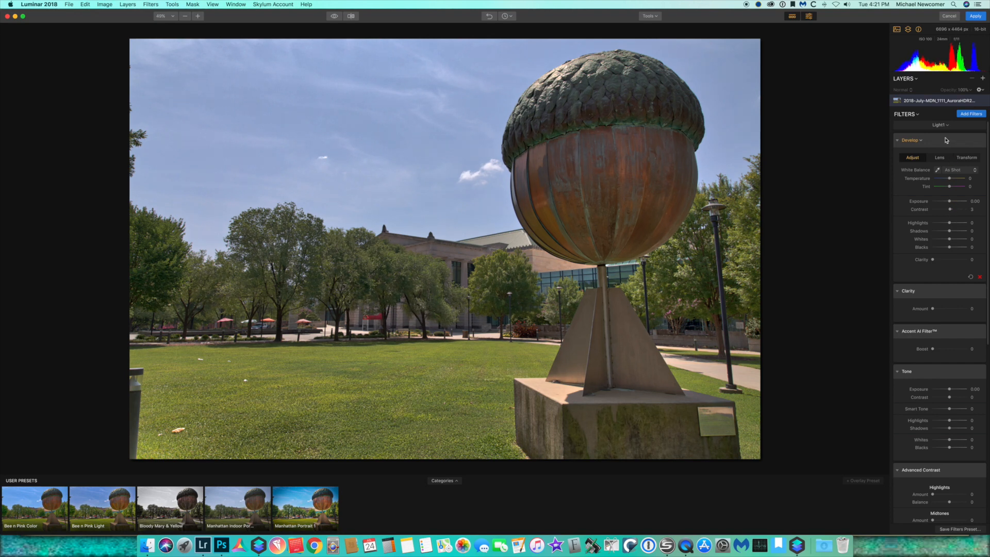
pyautogui.click(940, 125)
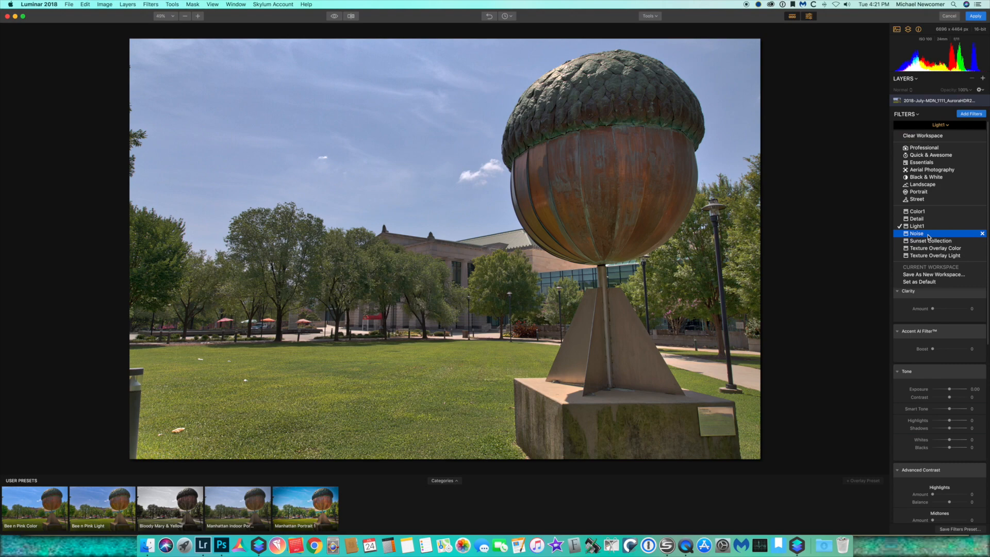
pyautogui.click(917, 226)
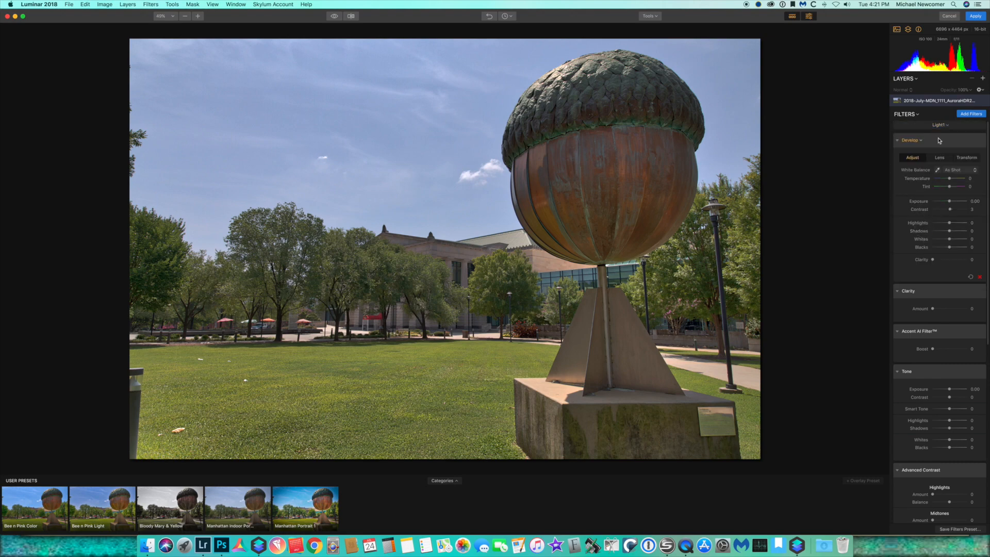
pyautogui.scroll(-5, 947, 426)
pyautogui.scroll(5, 946, 418)
pyautogui.moveTo(952, 211); pyautogui.dragTo(950, 248)
pyautogui.scroll(-2, 932, 255)
pyautogui.scroll(-4, 931, 255)
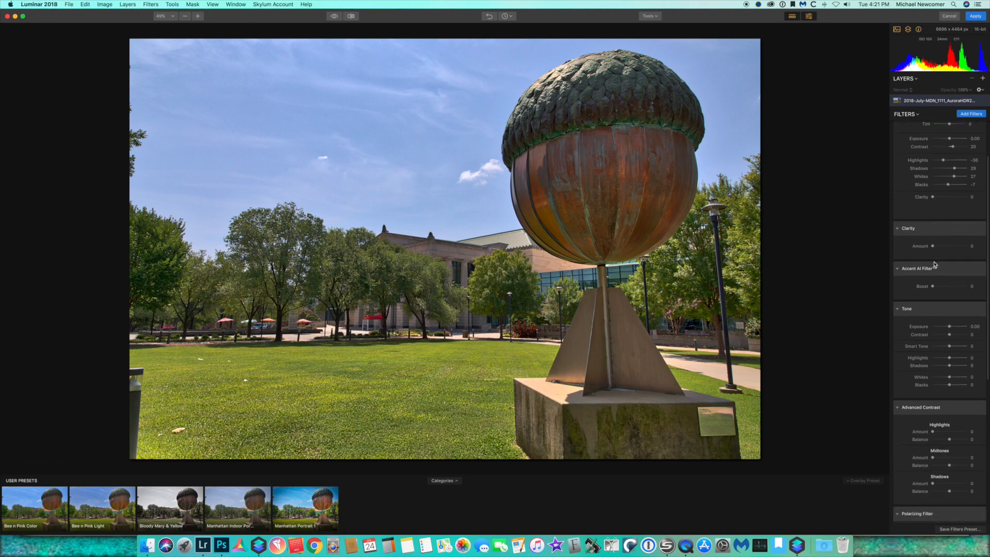
# Set the Accent AI Filter boost to 48
pyautogui.moveTo(933, 249)
pyautogui.mouseDown()
pyautogui.moveTo(944, 250)
pyautogui.moveTo(924, 251)
pyautogui.moveTo(935, 252)
pyautogui.mouseUp()
pyautogui.moveTo(934, 287); pyautogui.dragTo(954, 288)
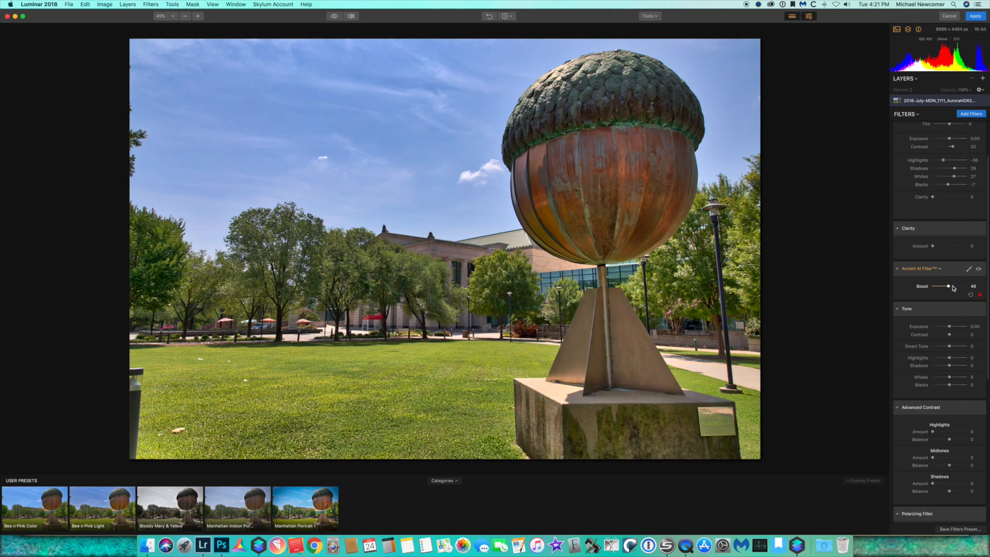
# Set the Advanced Contrast highlights amount to 18 and midtones amount to 21
pyautogui.scroll(-5, 933, 362)
pyautogui.moveTo(934, 374); pyautogui.dragTo(940, 399)
pyautogui.scroll(-1, 940, 397)
pyautogui.scroll(-5, 939, 396)
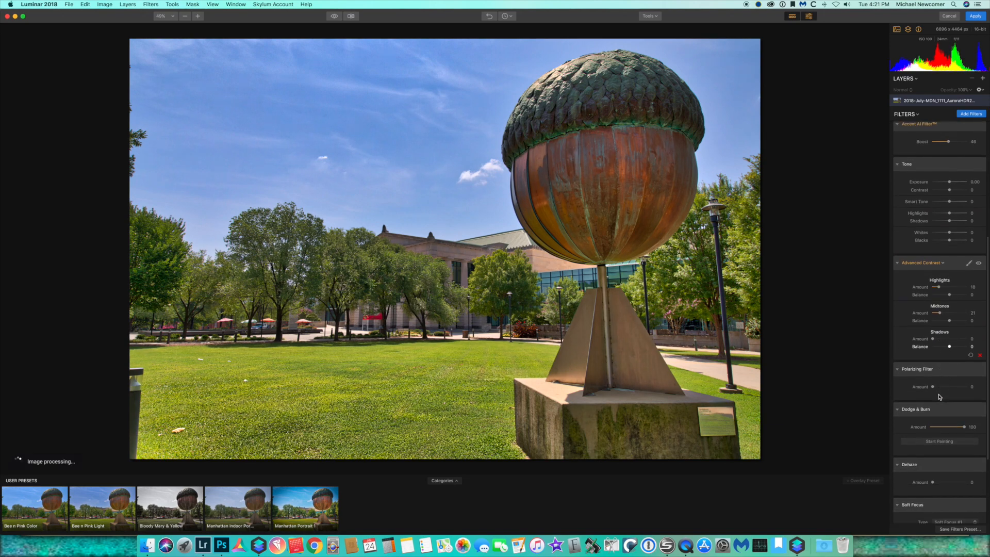
pyautogui.scroll(-1, 940, 397)
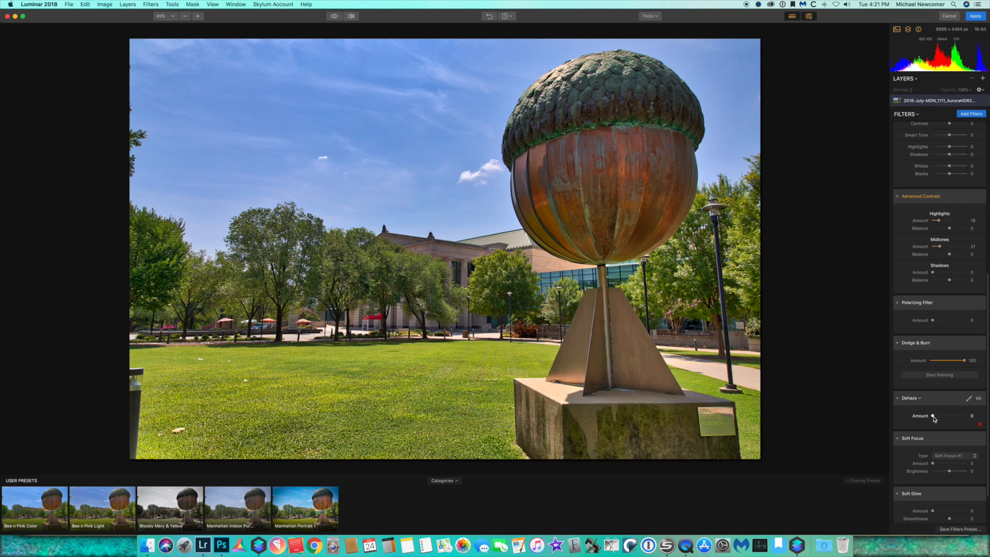
# Set the Dehaze amount to 17
pyautogui.moveTo(934, 417); pyautogui.dragTo(939, 417)
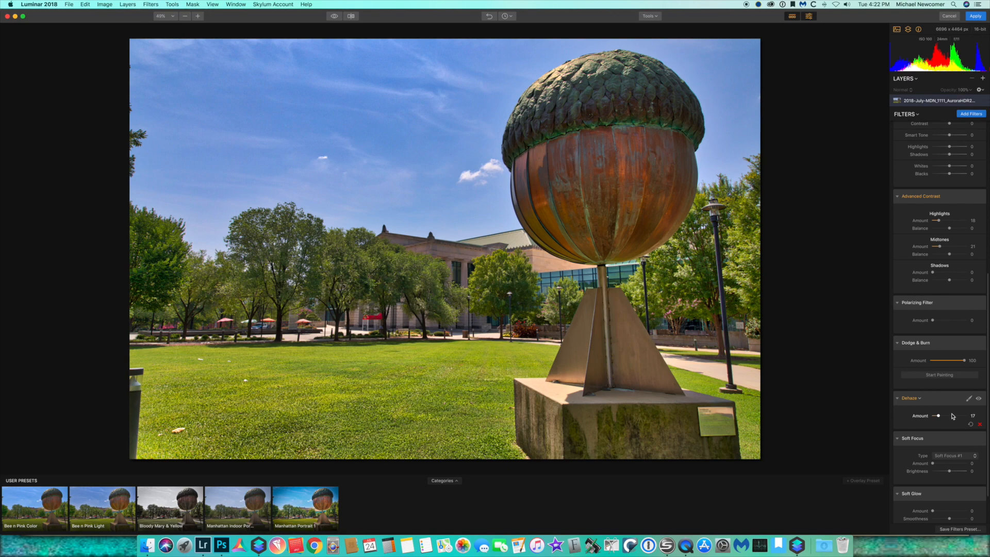
pyautogui.scroll(-2, 953, 417)
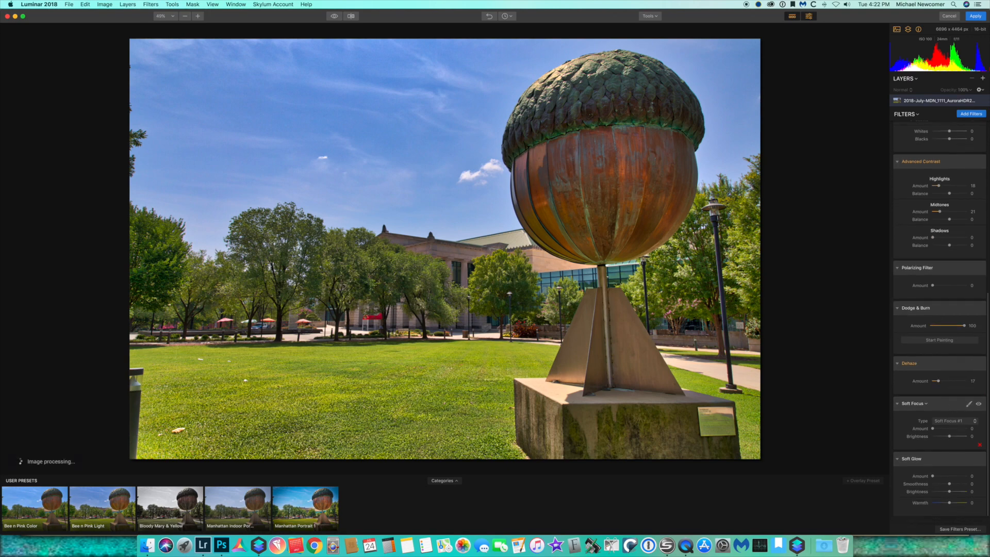
# Add a new adjustment layer and load the Color1 filter workspace onto it
pyautogui.click(983, 78)
pyautogui.click(964, 82)
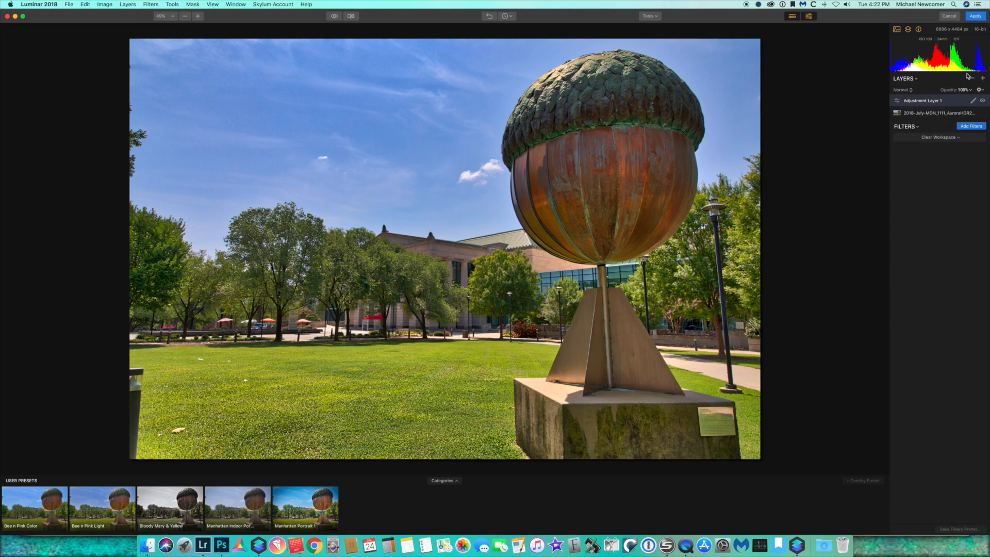
pyautogui.click(940, 137)
pyautogui.click(940, 226)
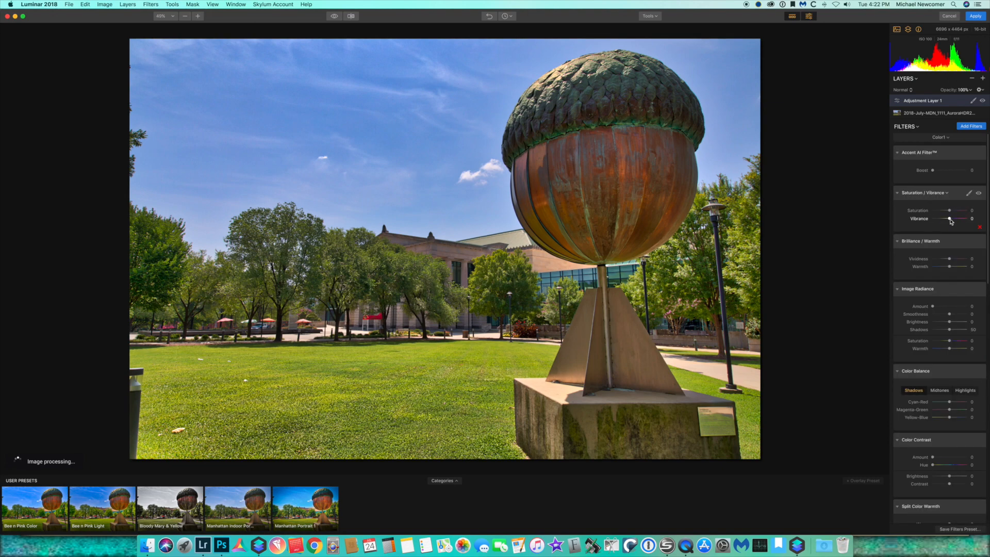
# Set the Vibrance in the Saturation / Vibrance filter to 7
pyautogui.click(950, 219)
pyautogui.moveTo(950, 221); pyautogui.dragTo(952, 221)
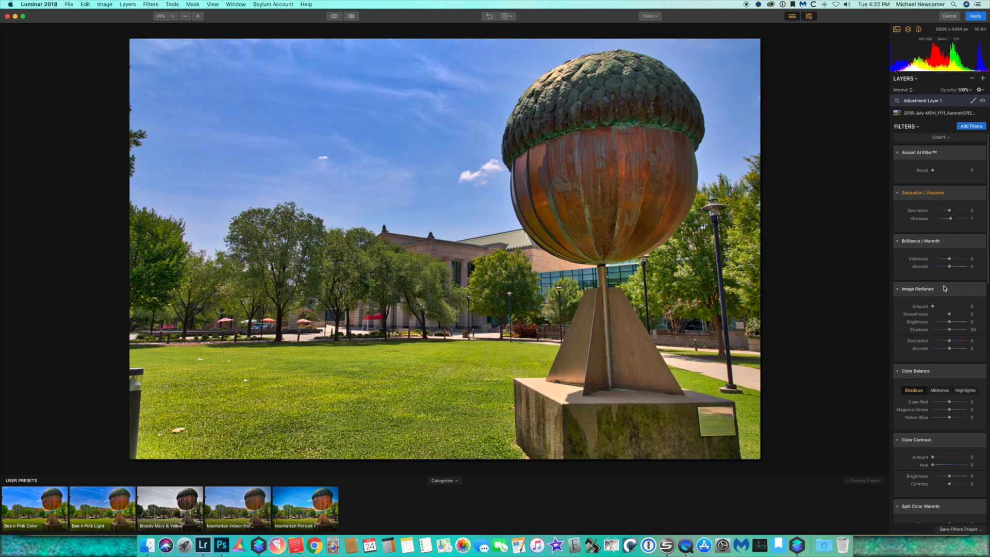
pyautogui.scroll(-3, 932, 282)
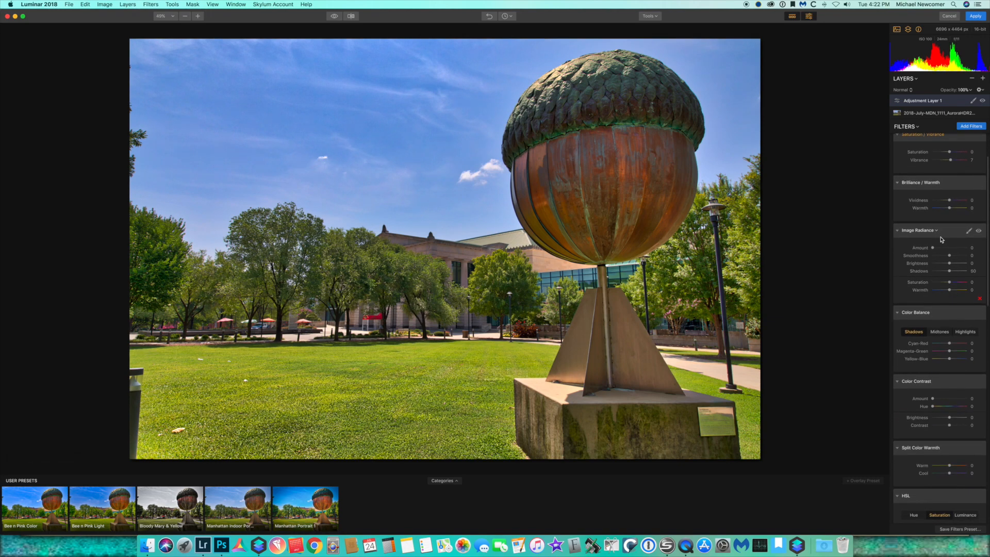
pyautogui.moveTo(934, 248)
pyautogui.mouseDown()
pyautogui.moveTo(964, 248)
pyautogui.moveTo(925, 249)
pyautogui.mouseUp()
pyautogui.scroll(-2, 941, 284)
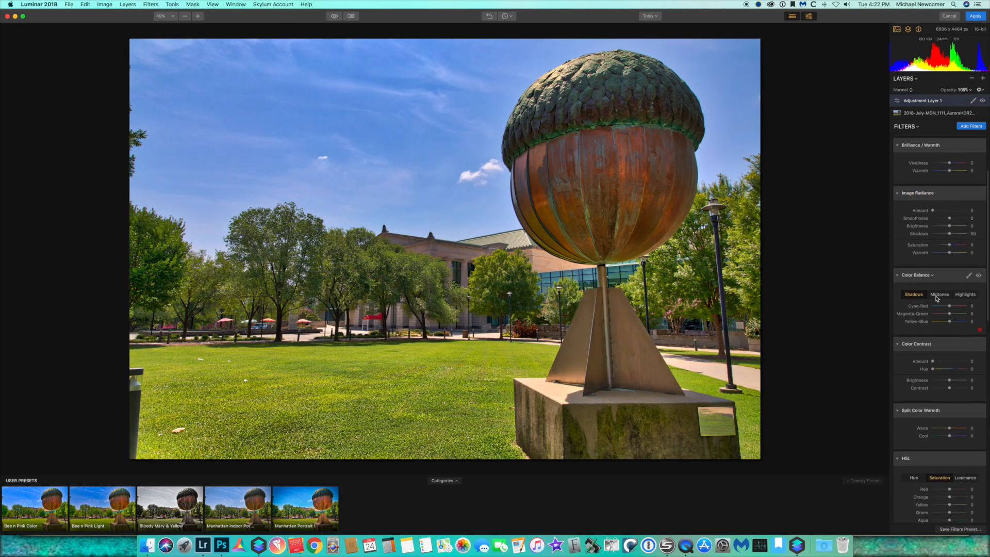
# Nudge the Color Balance shadows Cyan-Red slider up slightly, then toggle the filter off and on to compare
pyautogui.moveTo(950, 306); pyautogui.dragTo(953, 307)
pyautogui.click(940, 294)
pyautogui.click(979, 274)
pyautogui.click(979, 275)
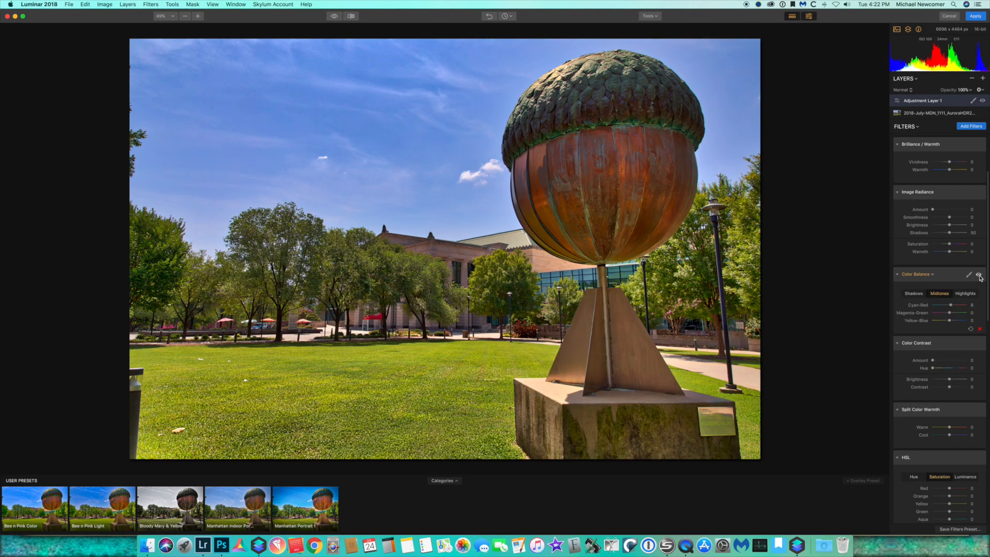
# Set the Color Contrast amount to 13
pyautogui.scroll(-3, 938, 290)
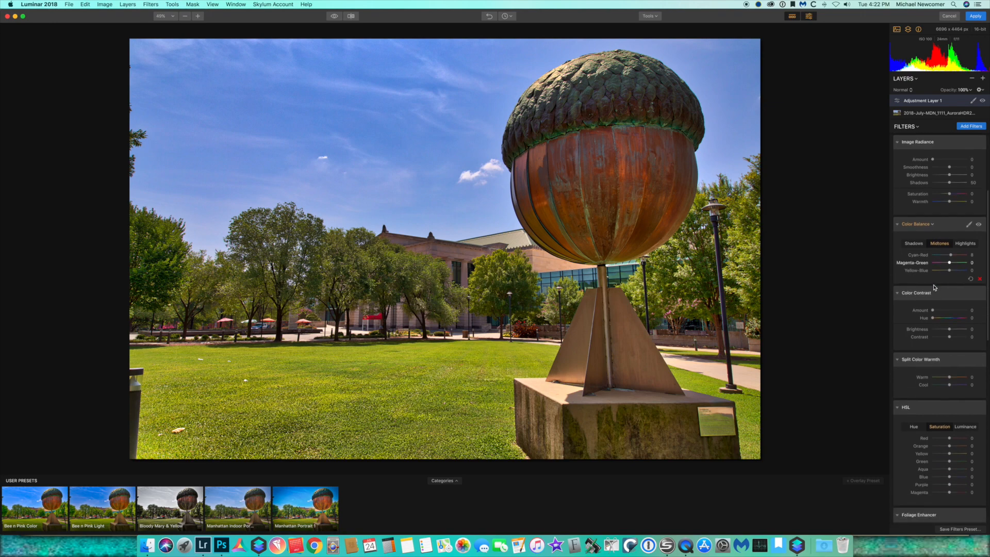
pyautogui.scroll(-2, 934, 287)
pyautogui.moveTo(933, 287); pyautogui.dragTo(937, 288)
pyautogui.scroll(-3, 937, 310)
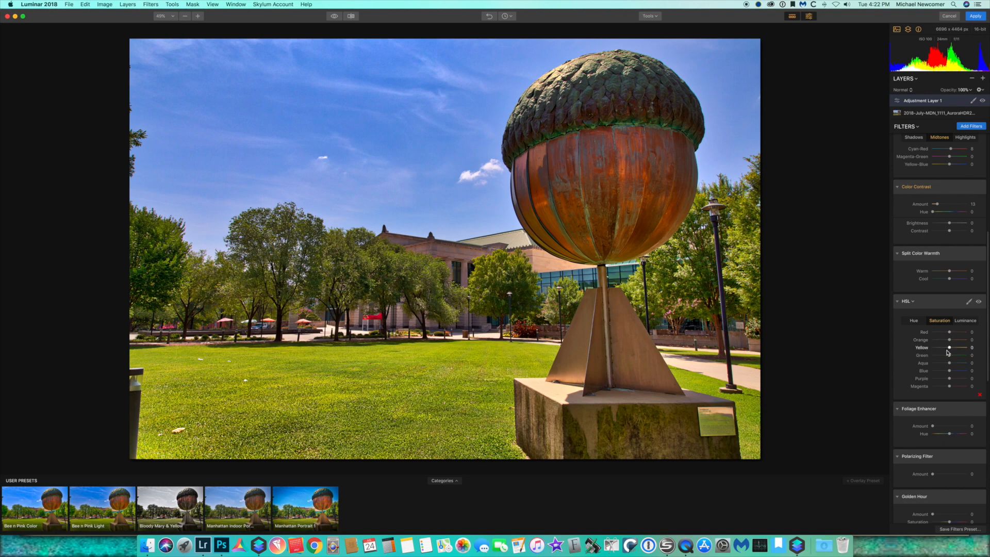
# In HSL, lower the Yellow saturation slightly and set the Yellow luminance to -7
pyautogui.moveTo(949, 349); pyautogui.dragTo(944, 349)
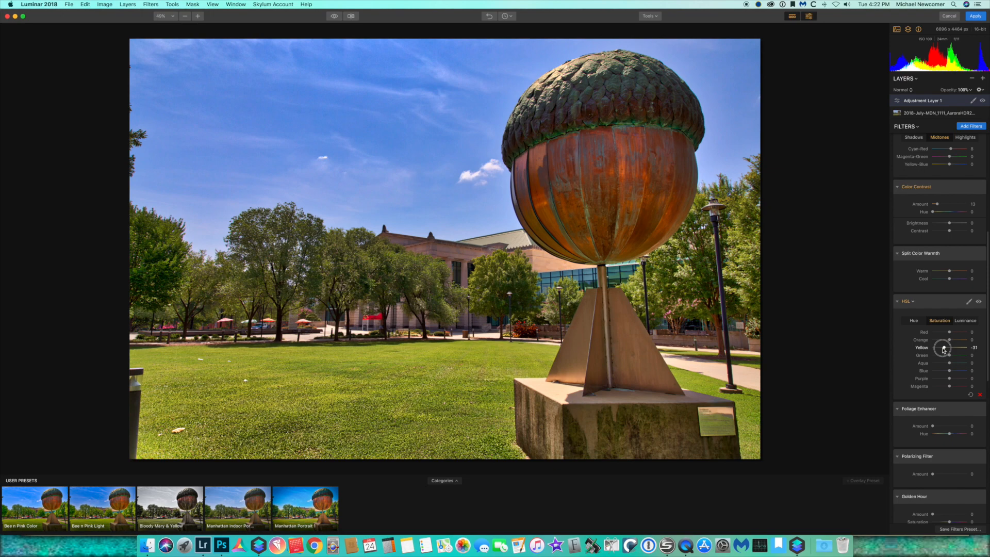
pyautogui.click(966, 321)
pyautogui.moveTo(949, 347); pyautogui.dragTo(949, 350)
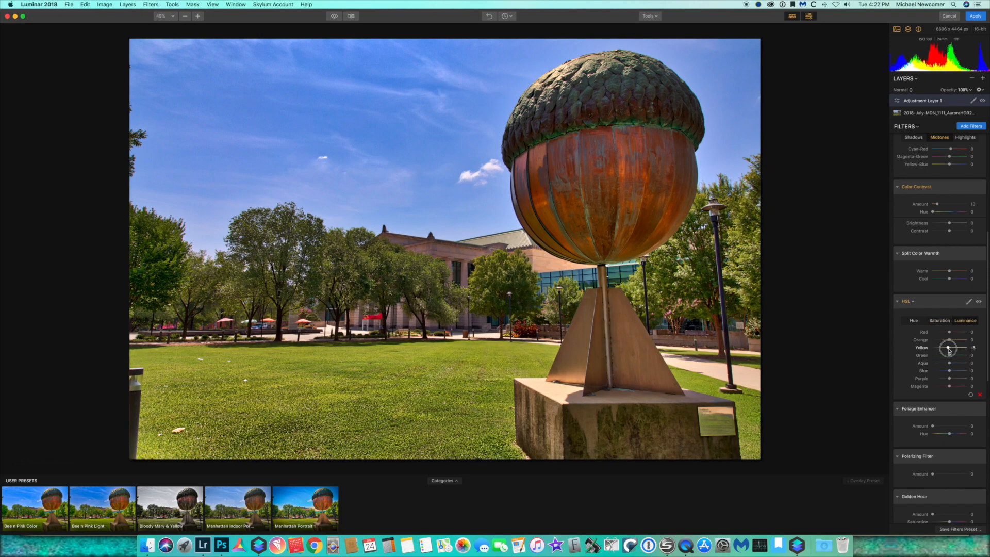
pyautogui.scroll(-3, 941, 367)
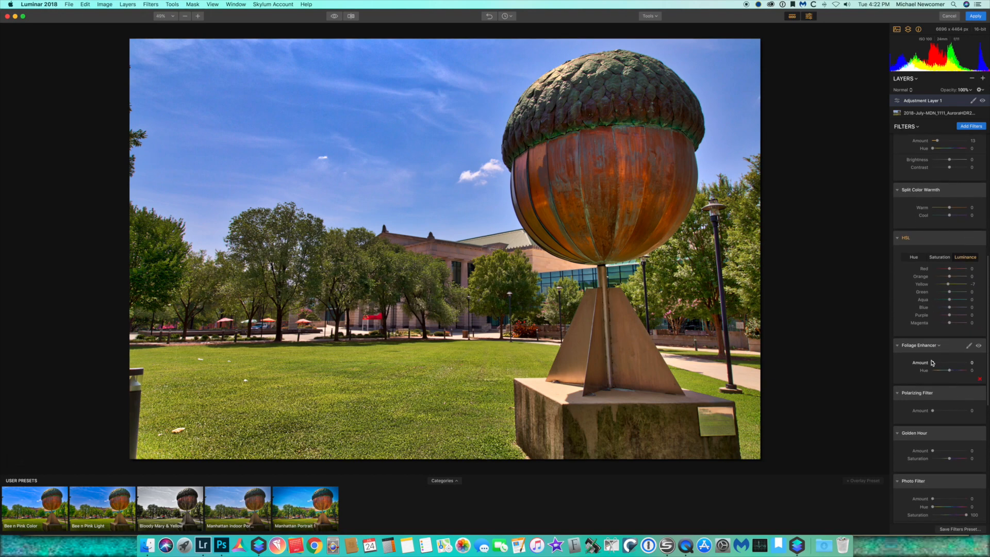
# Set the Foliage Enhancer amount to 11
pyautogui.moveTo(933, 363)
pyautogui.mouseDown()
pyautogui.moveTo(962, 363)
pyautogui.moveTo(936, 363)
pyautogui.mouseUp()
pyautogui.scroll(-5, 938, 391)
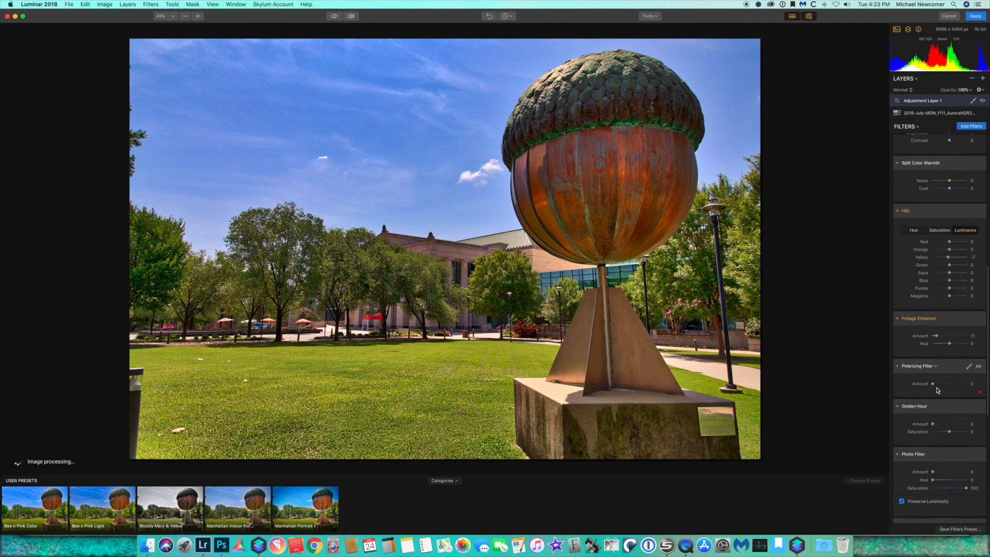
pyautogui.scroll(-3, 938, 391)
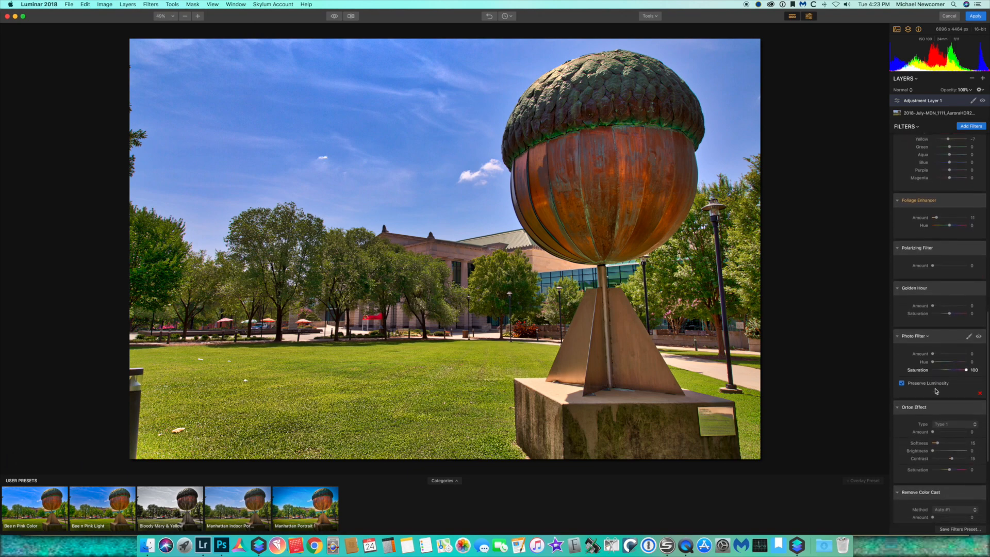
# Add a second adjustment layer and load the Detail filter workspace onto it
pyautogui.click(983, 78)
pyautogui.click(960, 86)
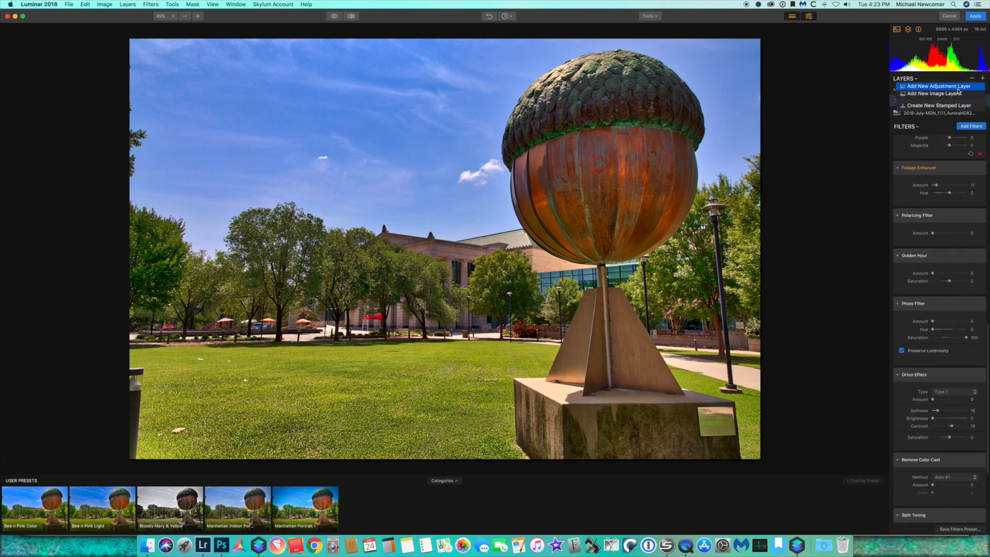
pyautogui.click(936, 149)
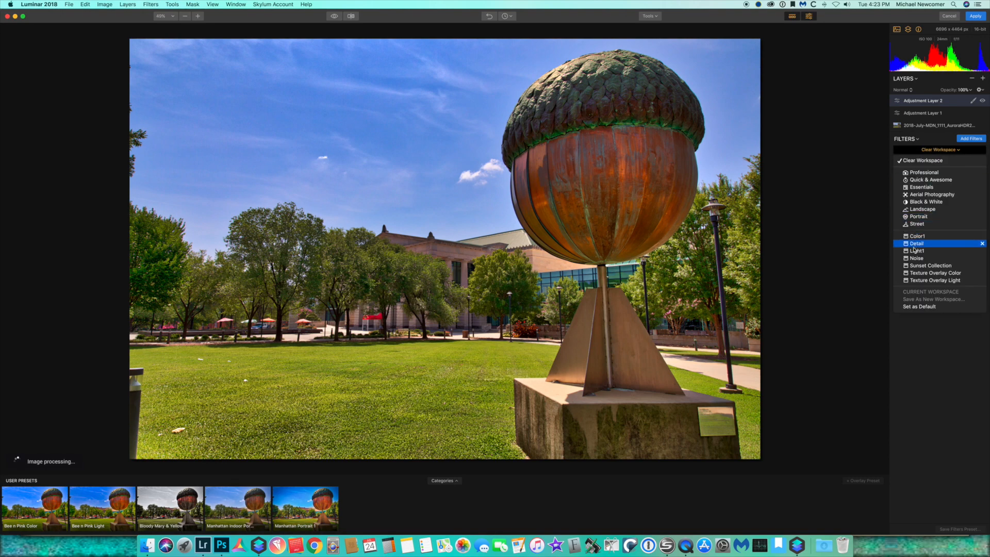
pyautogui.click(937, 244)
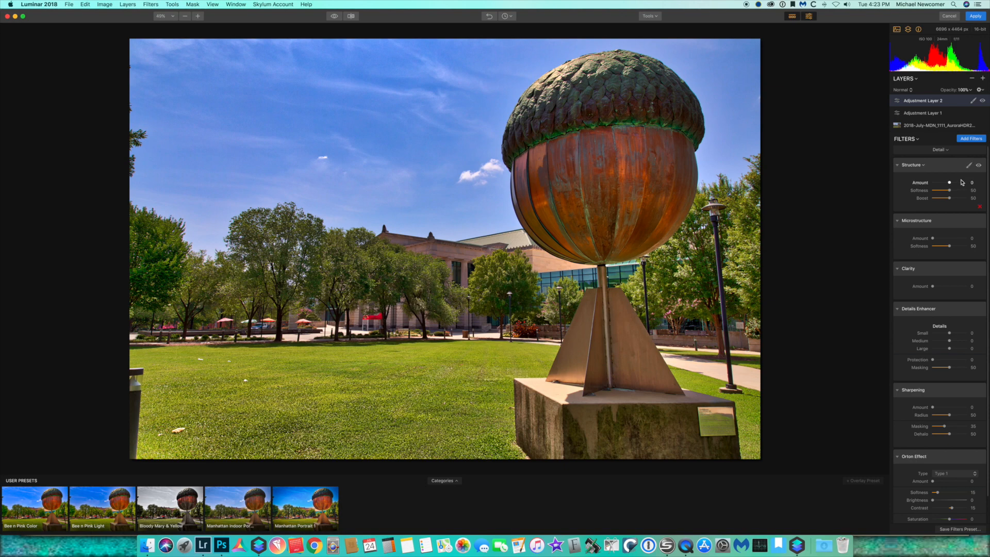
# Set the Structure amount to 27 and the Details Enhancer medium details to 14
pyautogui.moveTo(951, 184); pyautogui.dragTo(974, 187)
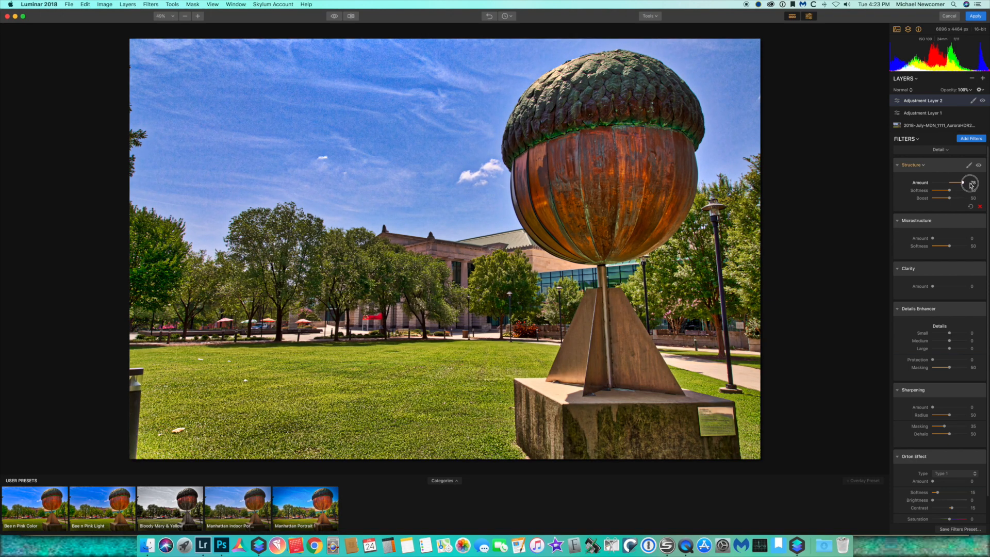
pyautogui.moveTo(975, 186); pyautogui.dragTo(954, 184)
pyautogui.scroll(-2, 925, 210)
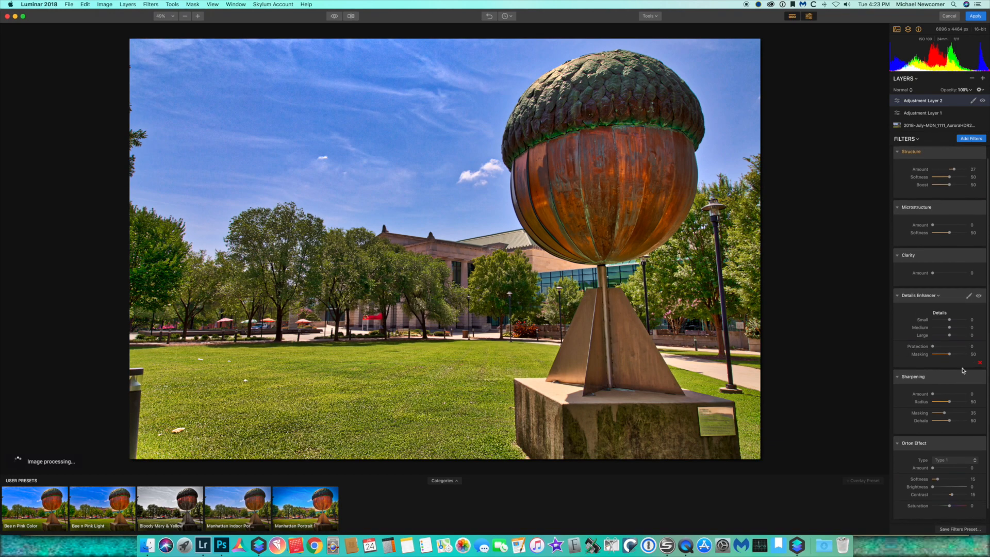
pyautogui.scroll(-1, 946, 451)
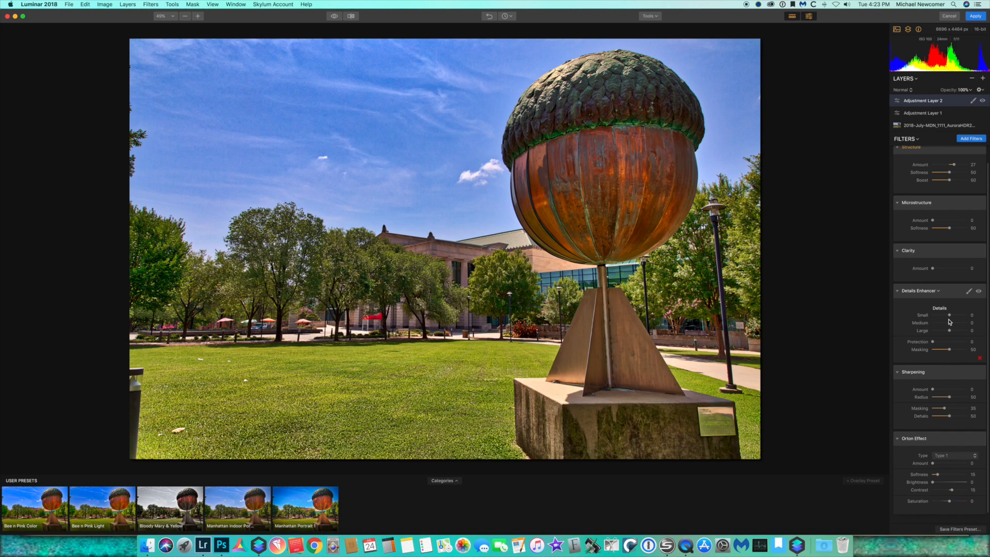
pyautogui.moveTo(949, 322); pyautogui.dragTo(948, 321)
# Paint a brush mask at size 160 over the acorn to limit the second adjustment layer to it
pyautogui.click(973, 101)
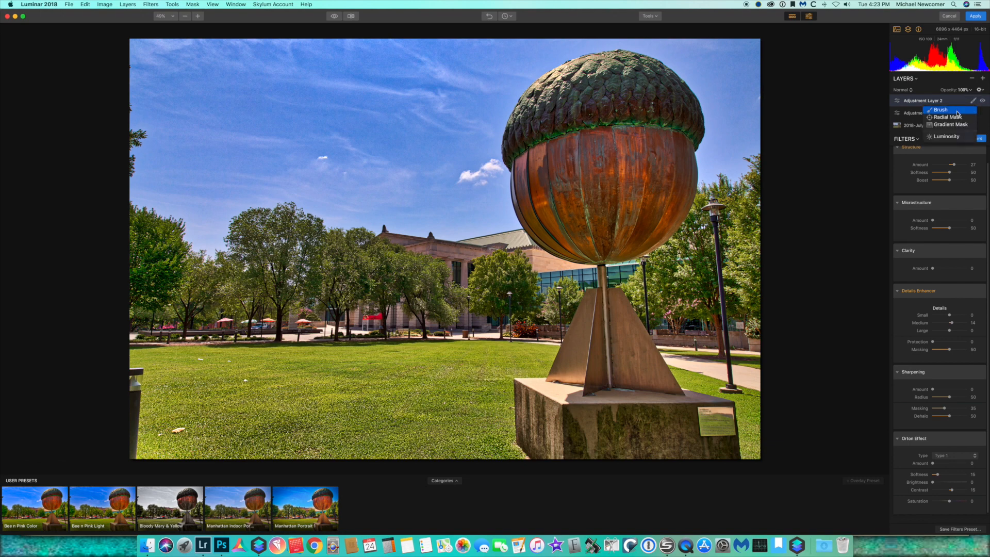
pyautogui.click(957, 111)
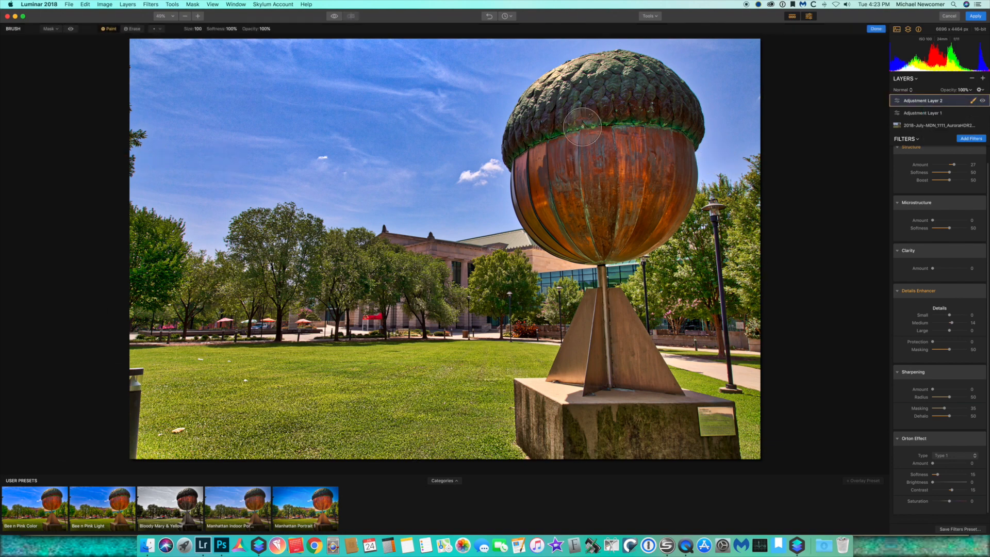
pyautogui.press(']')
pyautogui.press(']')
pyautogui.press(']')
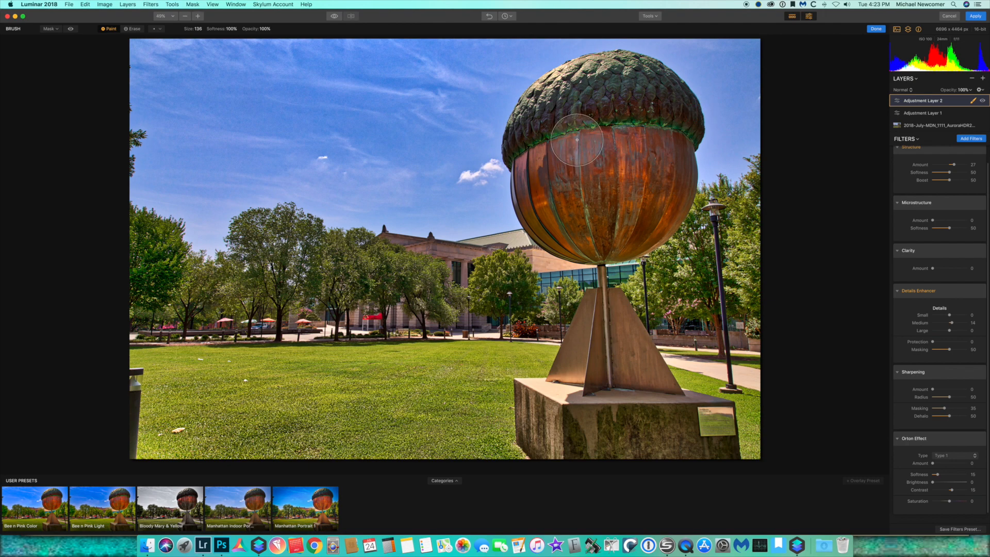
pyautogui.moveTo(570, 129)
pyautogui.mouseDown()
pyautogui.moveTo(577, 201)
pyautogui.moveTo(608, 88)
pyautogui.moveTo(546, 167)
pyautogui.moveTo(562, 145)
pyautogui.moveTo(615, 216)
pyautogui.moveTo(650, 123)
pyautogui.moveTo(638, 186)
pyautogui.moveTo(653, 111)
pyautogui.moveTo(620, 90)
pyautogui.moveTo(527, 137)
pyautogui.moveTo(559, 189)
pyautogui.moveTo(602, 222)
pyautogui.moveTo(661, 122)
pyautogui.moveTo(655, 208)
pyautogui.moveTo(676, 101)
pyautogui.moveTo(601, 102)
pyautogui.moveTo(586, 129)
pyautogui.moveTo(644, 322)
pyautogui.moveTo(604, 376)
pyautogui.moveTo(598, 324)
pyautogui.moveTo(588, 339)
pyautogui.moveTo(589, 398)
pyautogui.moveTo(662, 431)
pyautogui.moveTo(546, 422)
pyautogui.moveTo(701, 434)
pyautogui.moveTo(564, 418)
pyautogui.moveTo(720, 389)
pyautogui.moveTo(544, 384)
pyautogui.mouseUp()
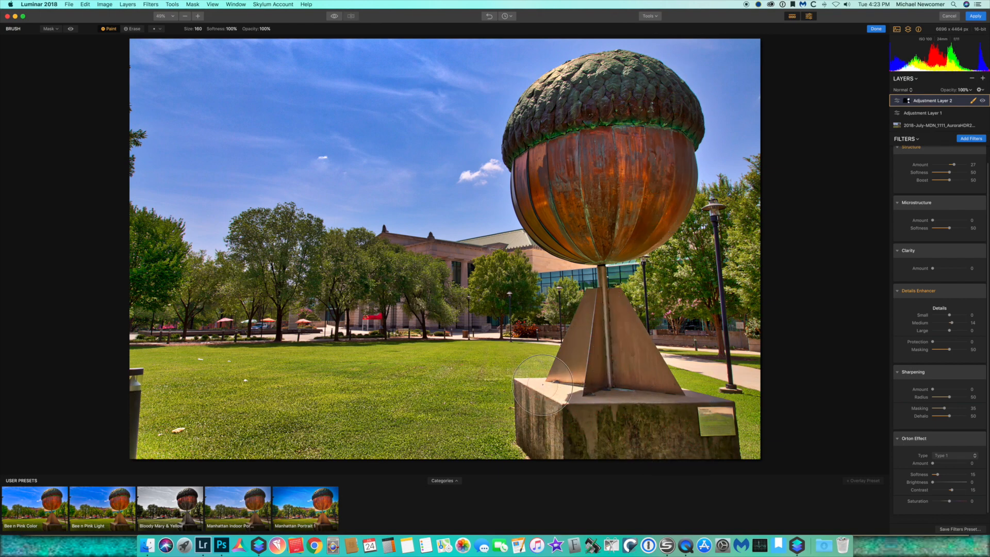
pyautogui.click(973, 102)
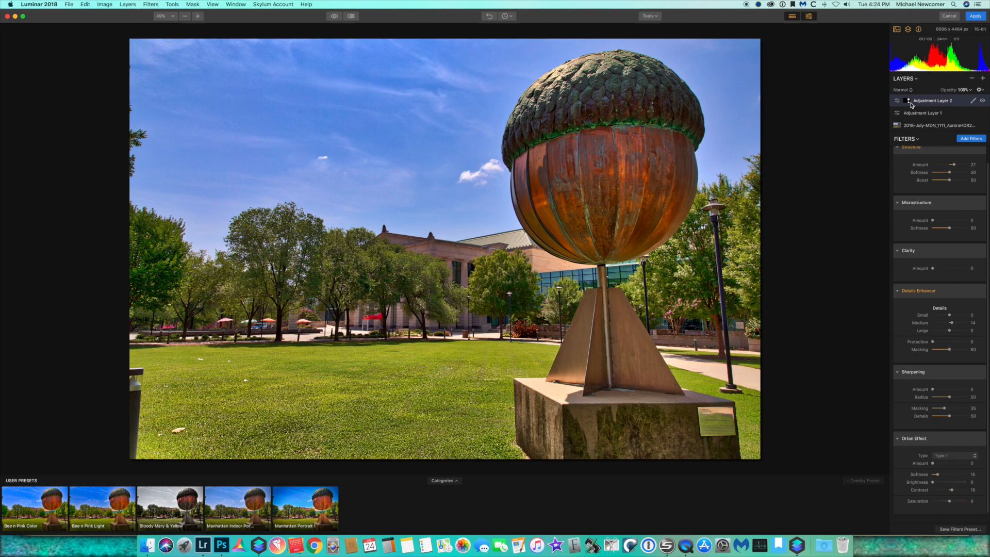
# Add a third adjustment layer and load the Detail filter workspace onto it
pyautogui.click(983, 78)
pyautogui.click(969, 85)
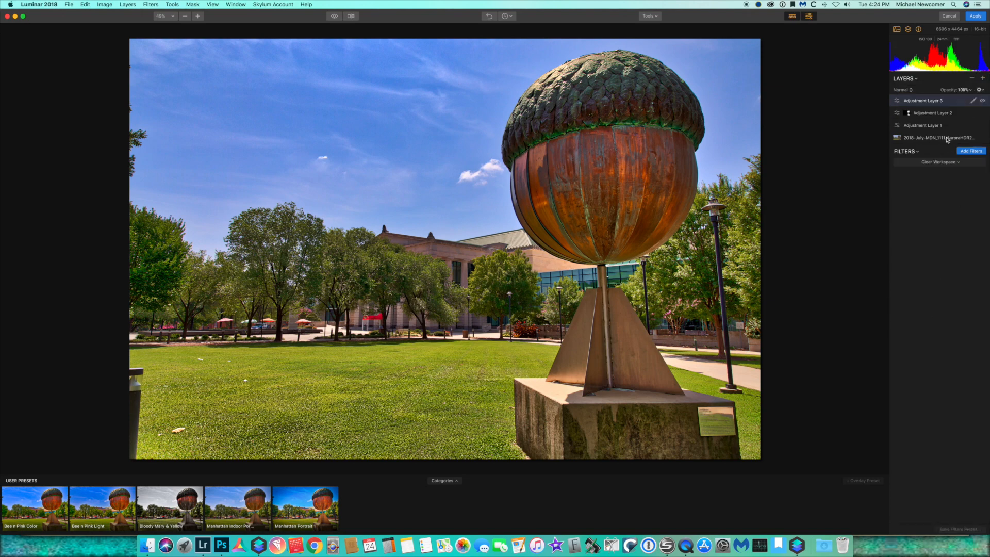
pyautogui.click(937, 162)
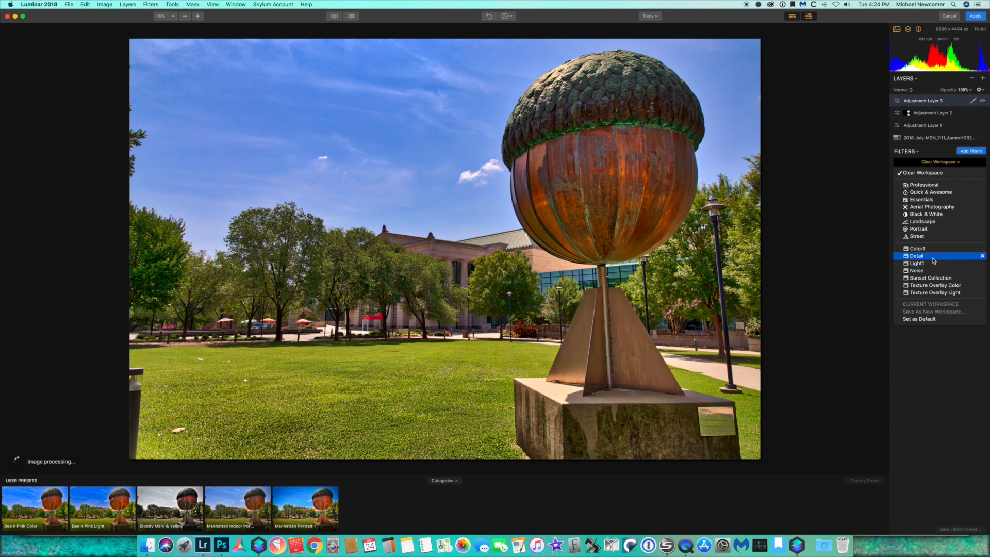
pyautogui.click(934, 257)
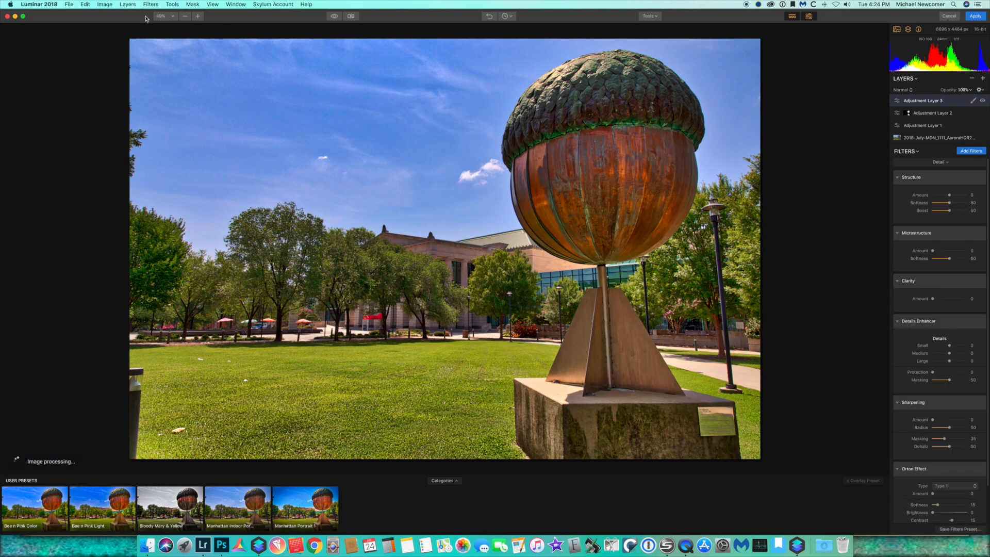
# At 200% zoom on the building, set the Sharpening amount to 47 and toggle the filter off and on to compare
pyautogui.click(165, 16)
pyautogui.click(170, 70)
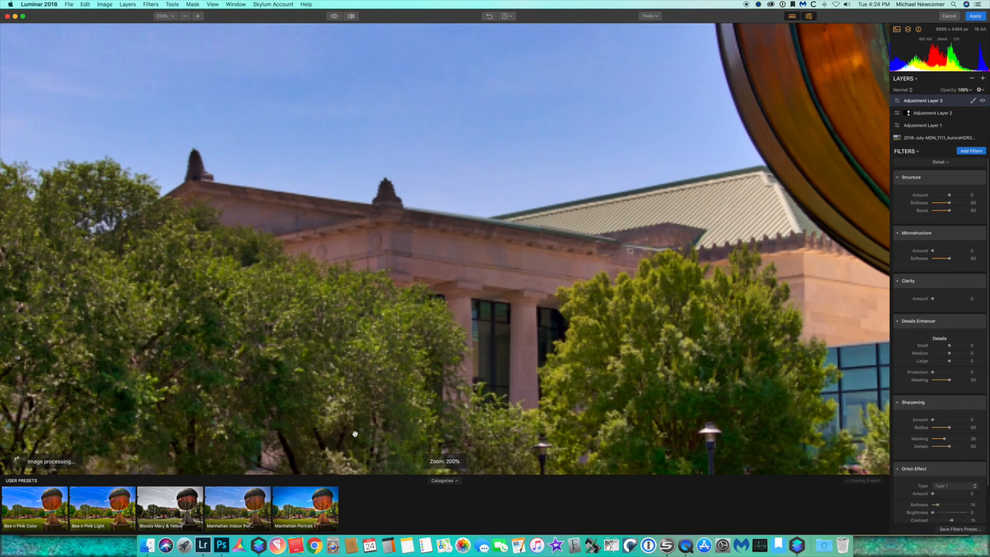
pyautogui.scroll(-4, 300, 219)
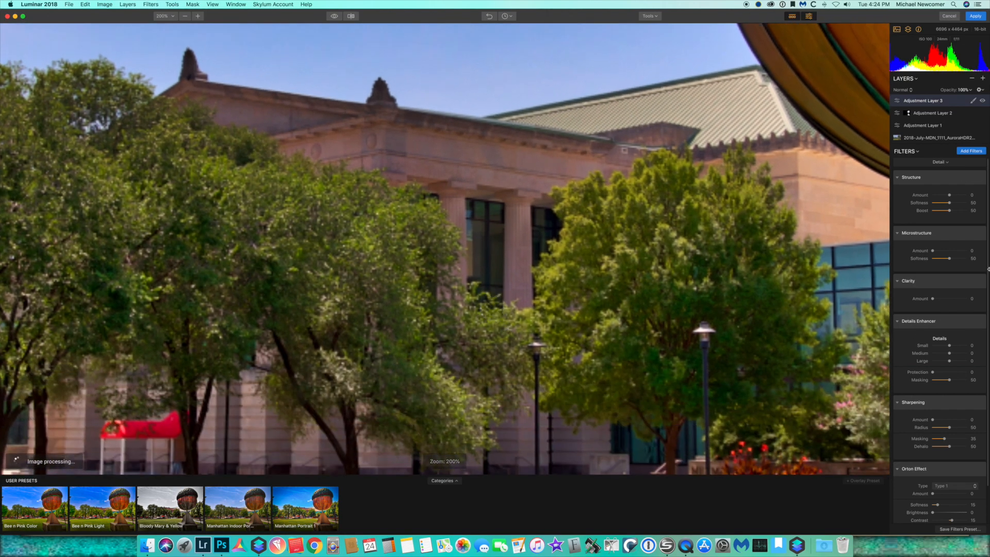
pyautogui.moveTo(935, 422); pyautogui.dragTo(949, 424)
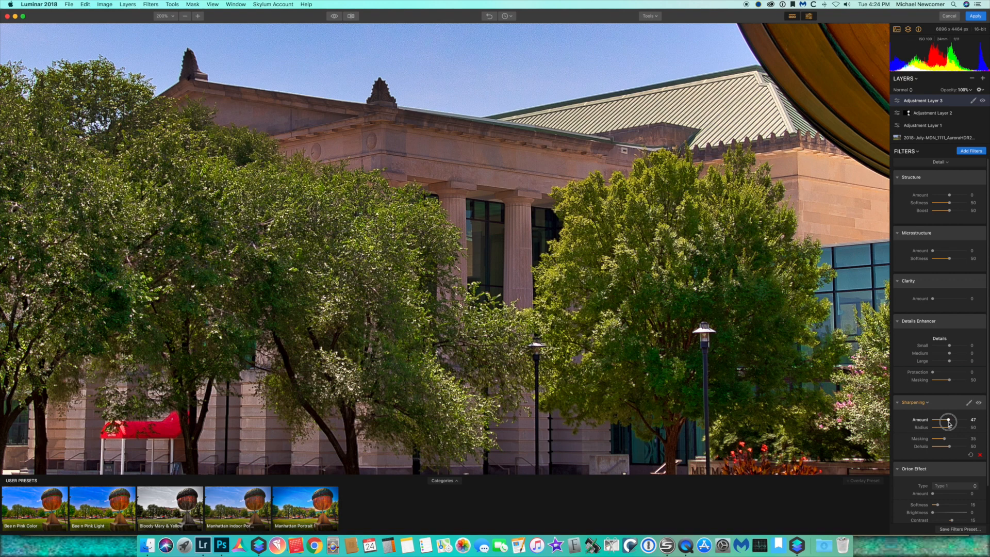
pyautogui.click(979, 403)
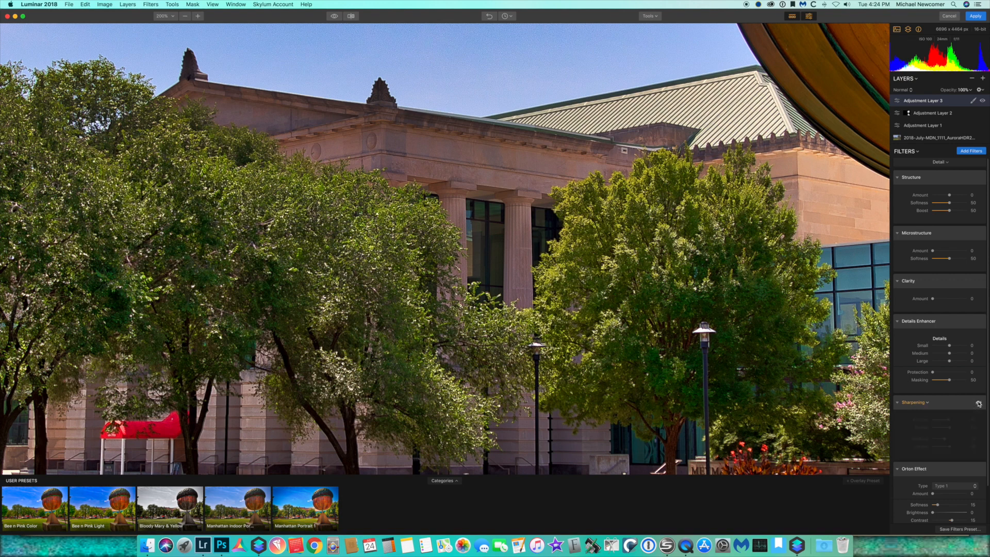
pyautogui.click(979, 404)
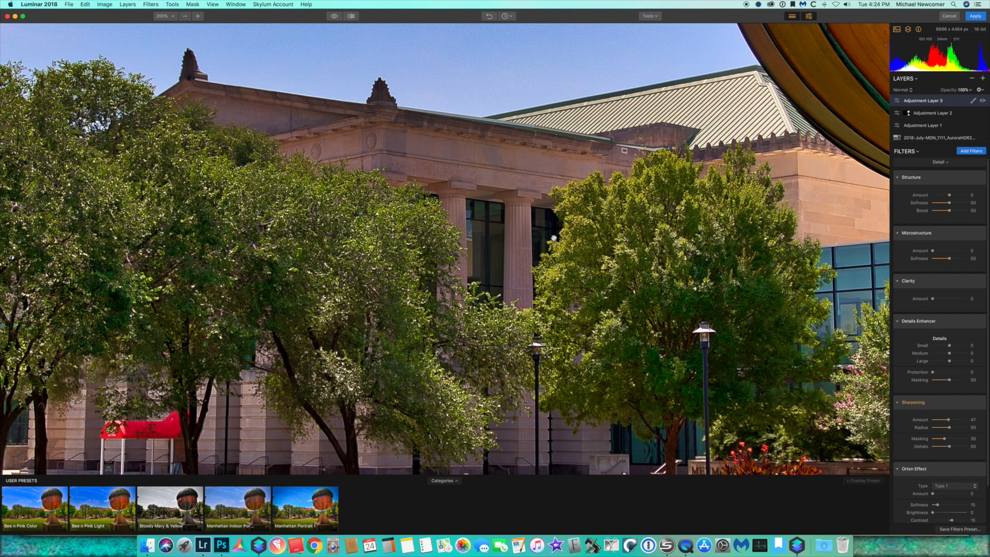
# Inspect the sharpened sky up close, return to the fitted view, and compare the edit against the original
pyautogui.moveTo(270, 85); pyautogui.dragTo(511, 370)
pyautogui.moveTo(444, 161); pyautogui.dragTo(420, 349)
pyautogui.moveTo(436, 186); pyautogui.dragTo(490, 259)
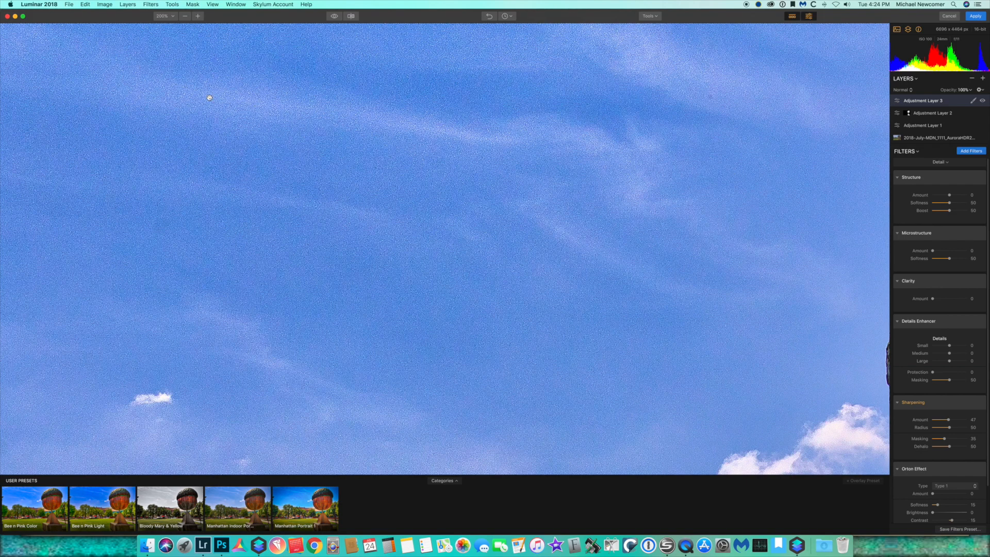
pyautogui.click(171, 16)
pyautogui.click(166, 27)
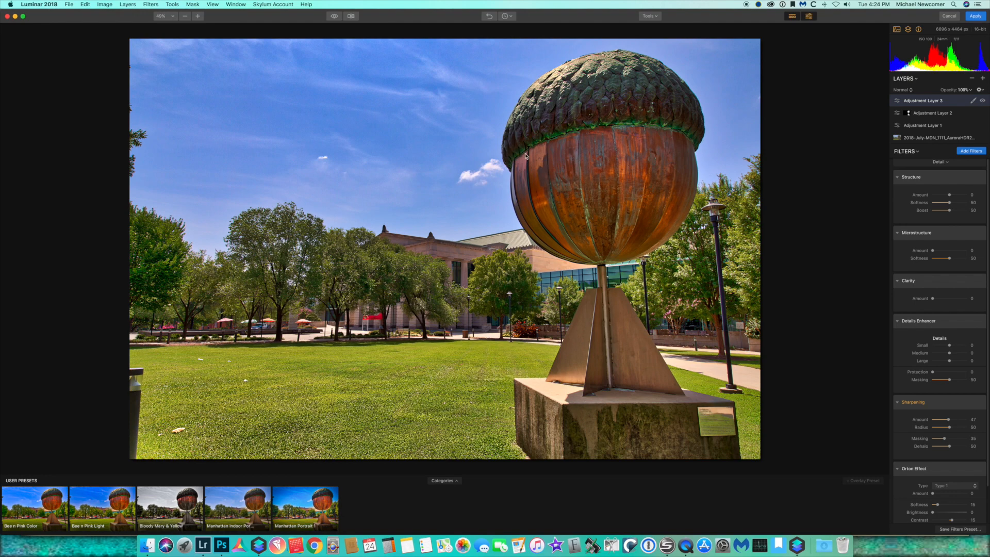
pyautogui.click(334, 17)
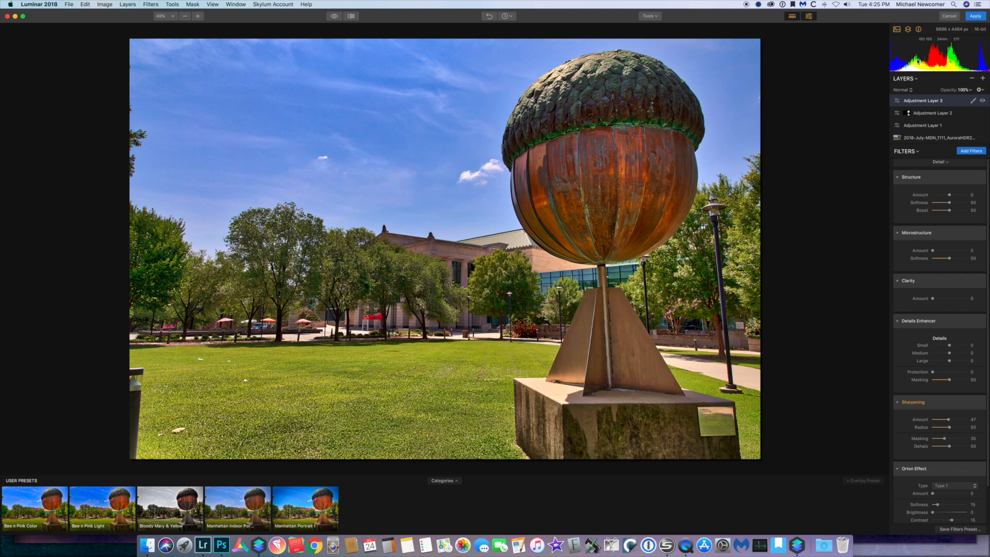
# Apply the Luminar edits back to Lightroom and delete the intermediate Aurora HDR file from disk
pyautogui.click(974, 16)
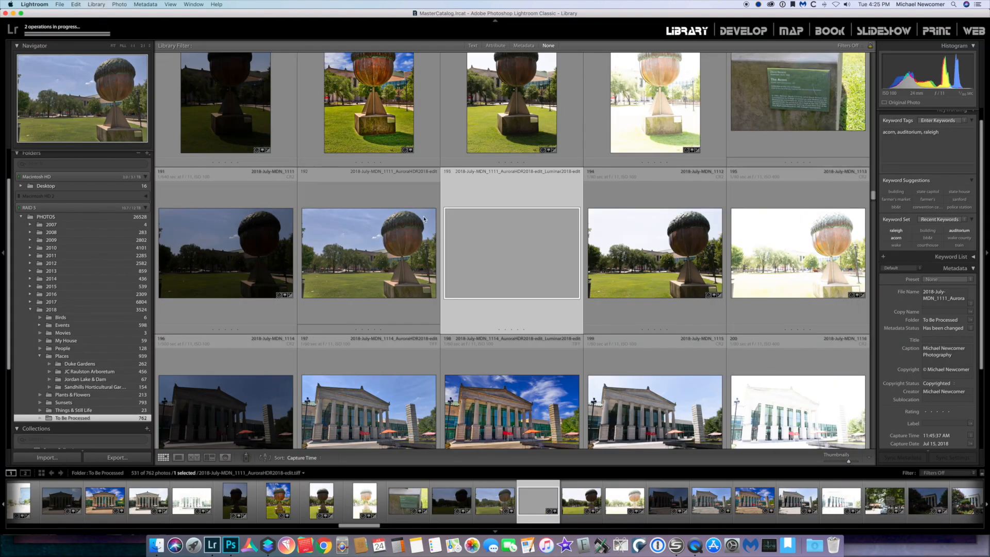
pyautogui.click(377, 252)
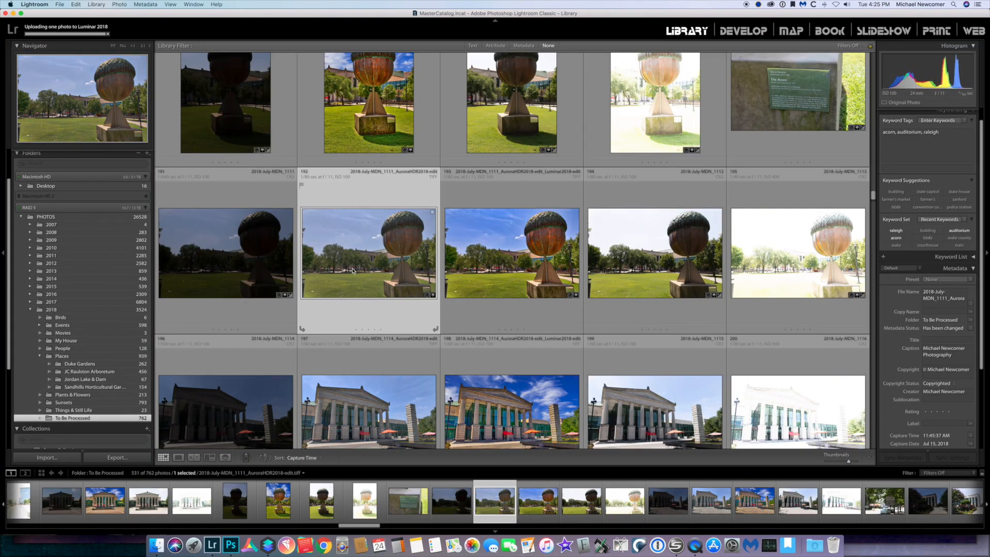
pyautogui.press('BackSpace')
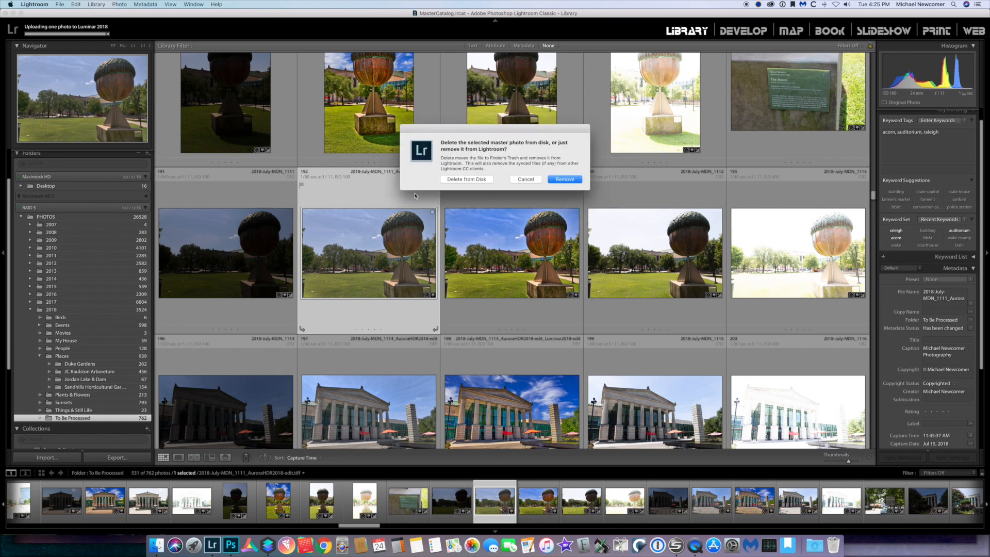
pyautogui.click(466, 179)
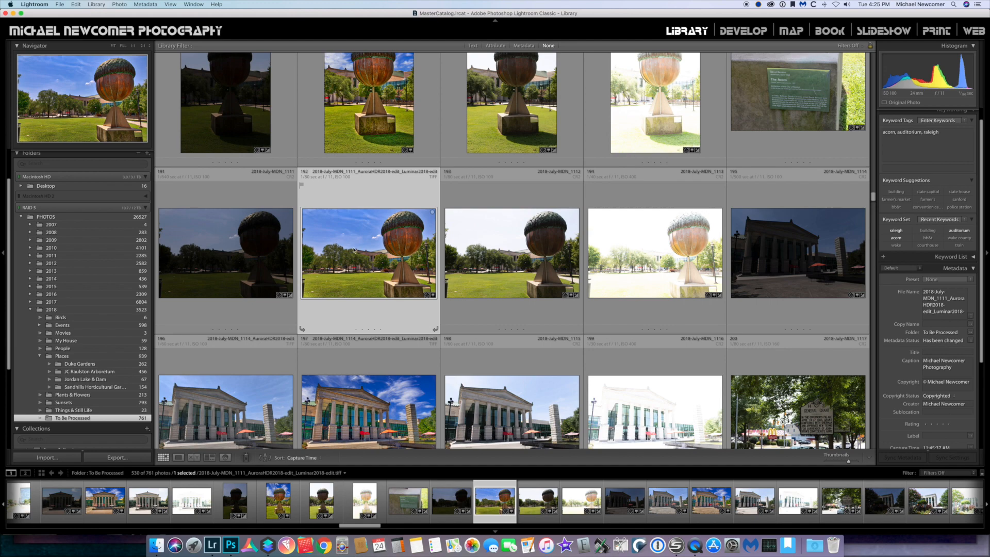
# Open the Luminar-edited acorn image in Photoshop, editing the original
pyautogui.doubleClick(359, 263)
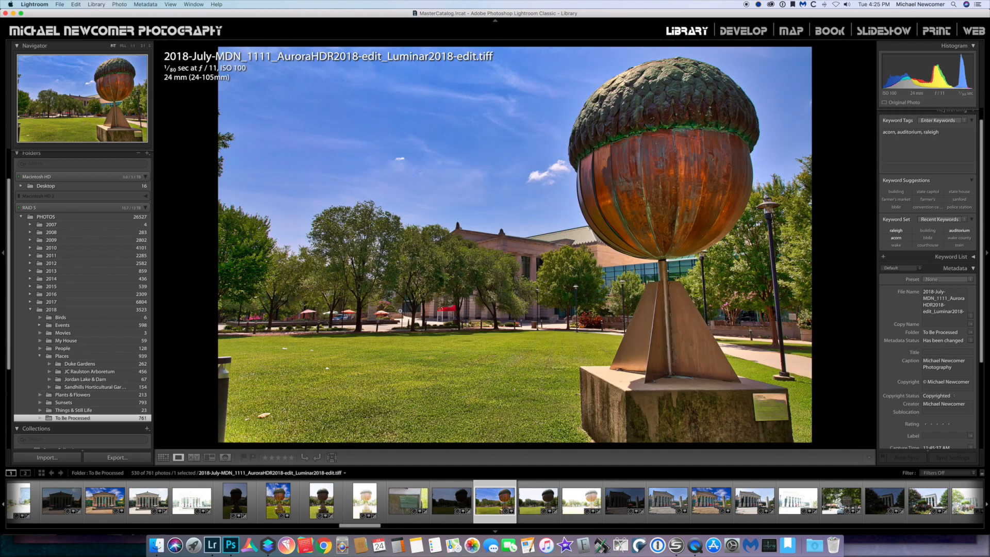
pyautogui.doubleClick(461, 308)
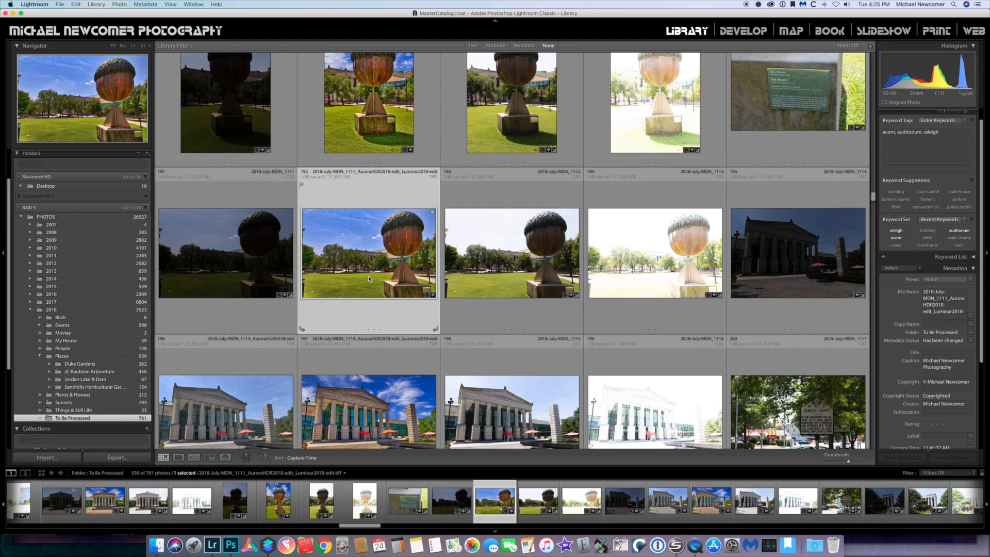
pyautogui.press('super+e')
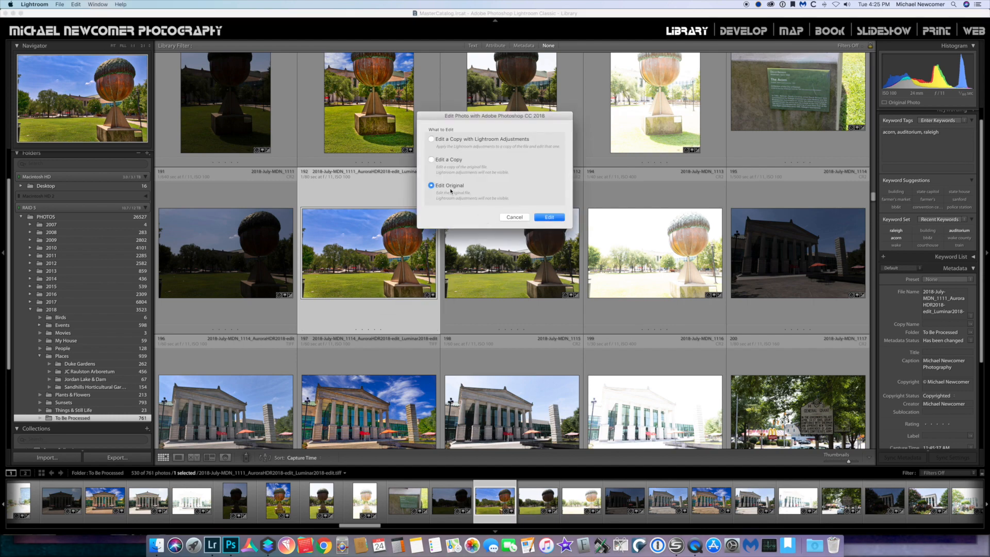
pyautogui.click(549, 217)
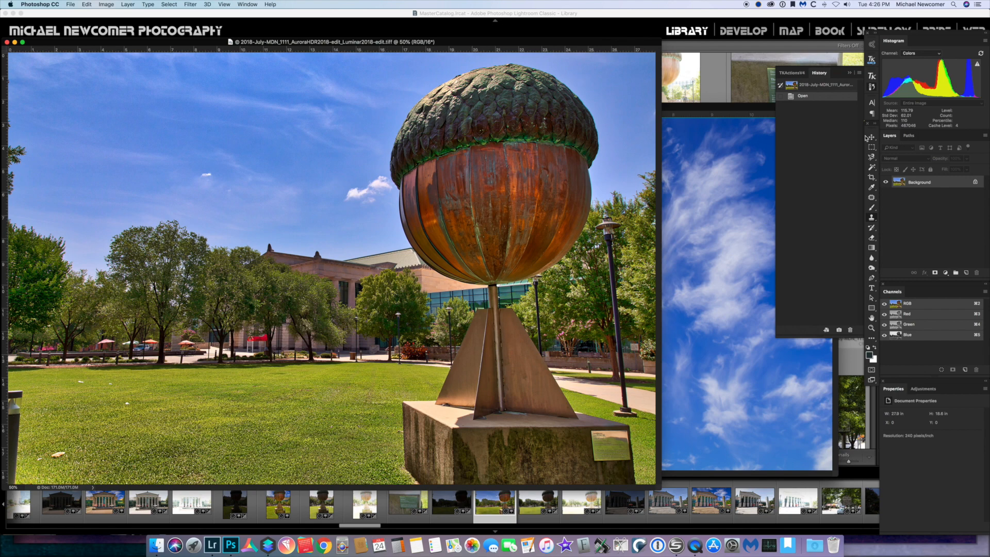
# Duplicate the background layer and hide the original background layer
pyautogui.moveTo(975, 190); pyautogui.dragTo(967, 272)
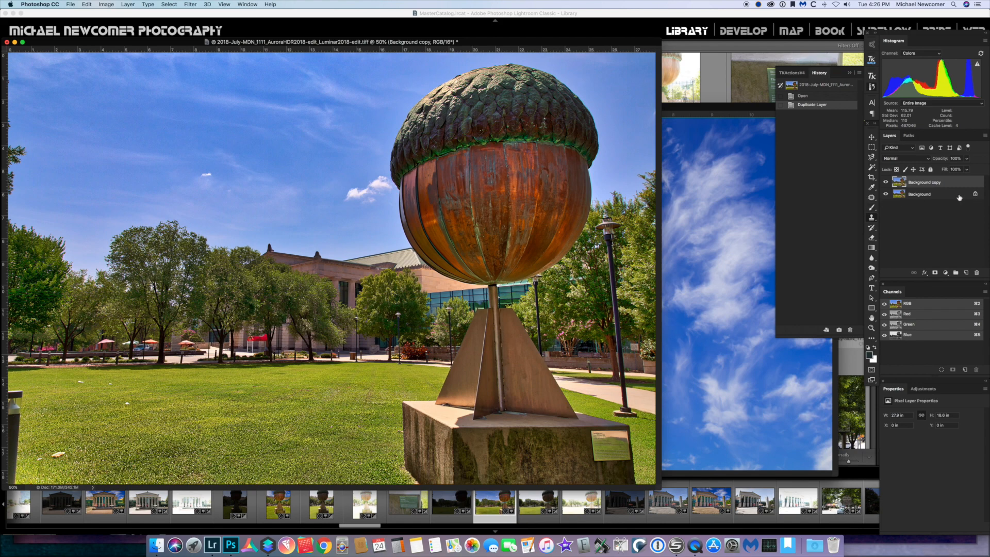
pyautogui.click(887, 195)
# Select the sky with the Magic Wand, adding patches across the whole sky and around the clouds
pyautogui.click(871, 168)
pyautogui.click(316, 94)
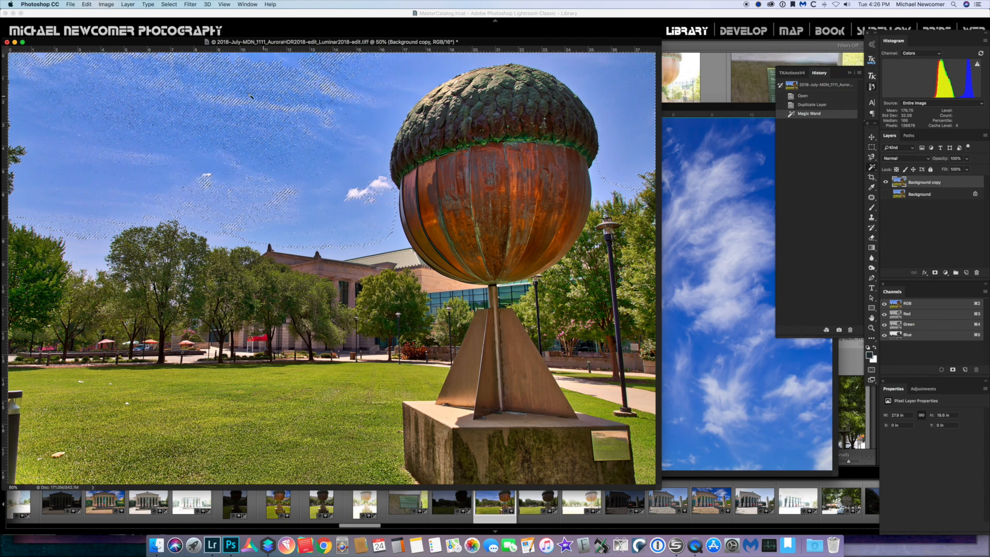
pyautogui.keyDown('shift'); pyautogui.click(305, 111); pyautogui.keyUp('shift')
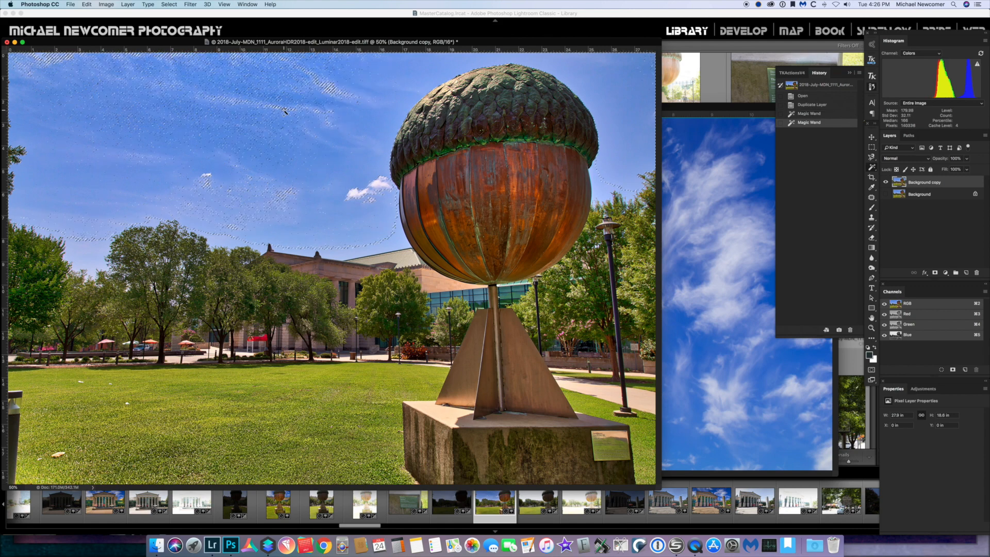
pyautogui.keyDown('shift'); pyautogui.click(256, 99); pyautogui.keyUp('shift')
pyautogui.keyDown('shift'); pyautogui.click(318, 86); pyautogui.keyUp('shift')
pyautogui.keyDown('shift'); pyautogui.click(277, 97); pyautogui.keyUp('shift')
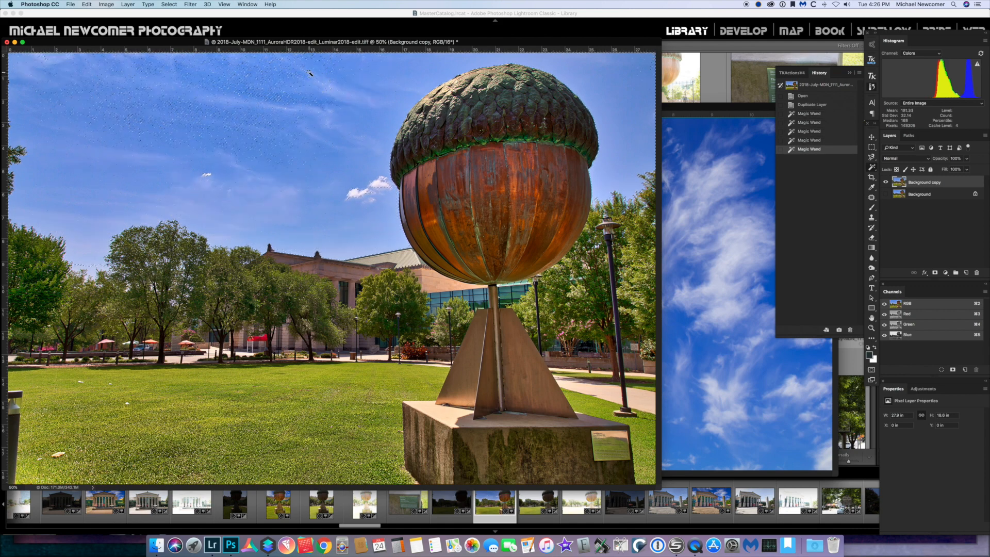
pyautogui.keyDown('shift'); pyautogui.click(265, 68); pyautogui.keyUp('shift')
pyautogui.keyDown('shift'); pyautogui.click(241, 63); pyautogui.keyUp('shift')
pyautogui.keyDown('shift'); pyautogui.click(241, 63); pyautogui.keyUp('shift')
pyautogui.keyDown('shift'); pyautogui.click(69, 101); pyautogui.keyUp('shift')
pyautogui.keyDown('shift'); pyautogui.click(88, 76); pyautogui.keyUp('shift')
pyautogui.keyDown('shift'); pyautogui.click(49, 54); pyautogui.keyUp('shift')
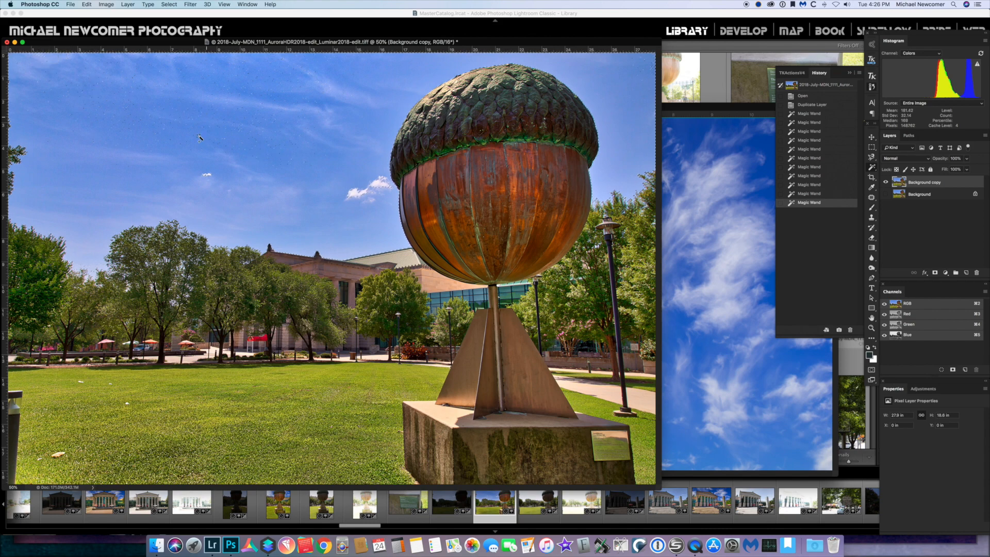
pyautogui.keyDown('shift'); pyautogui.click(93, 268); pyautogui.keyUp('shift')
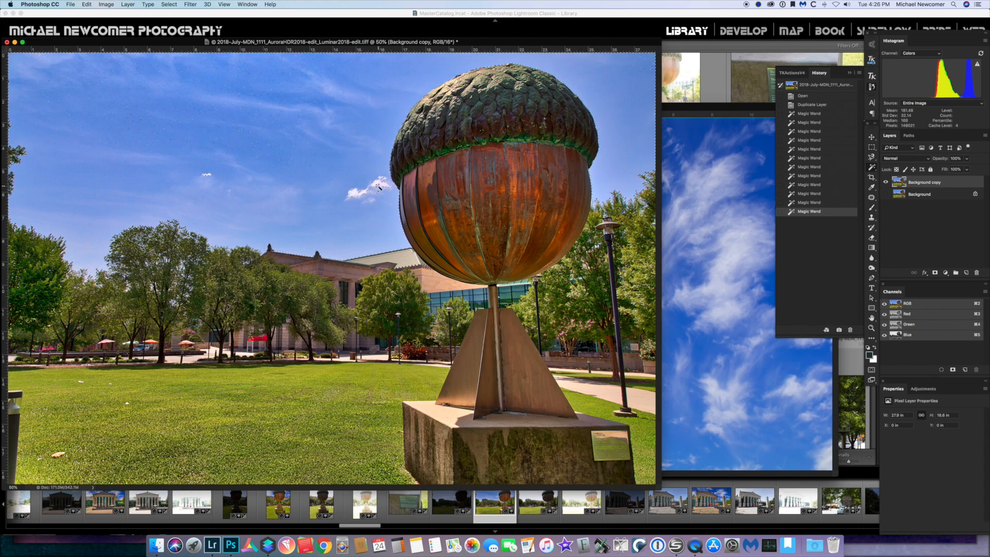
pyautogui.keyDown('shift'); pyautogui.click(381, 191); pyautogui.keyUp('shift')
pyautogui.keyDown('shift'); pyautogui.click(344, 199); pyautogui.keyUp('shift')
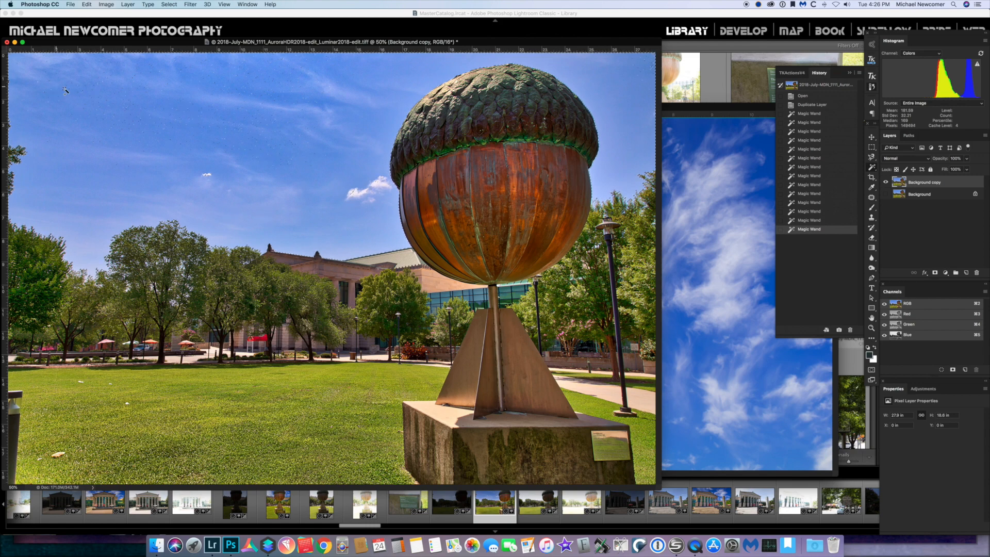
pyautogui.keyDown('shift'); pyautogui.click(625, 103); pyautogui.keyUp('shift')
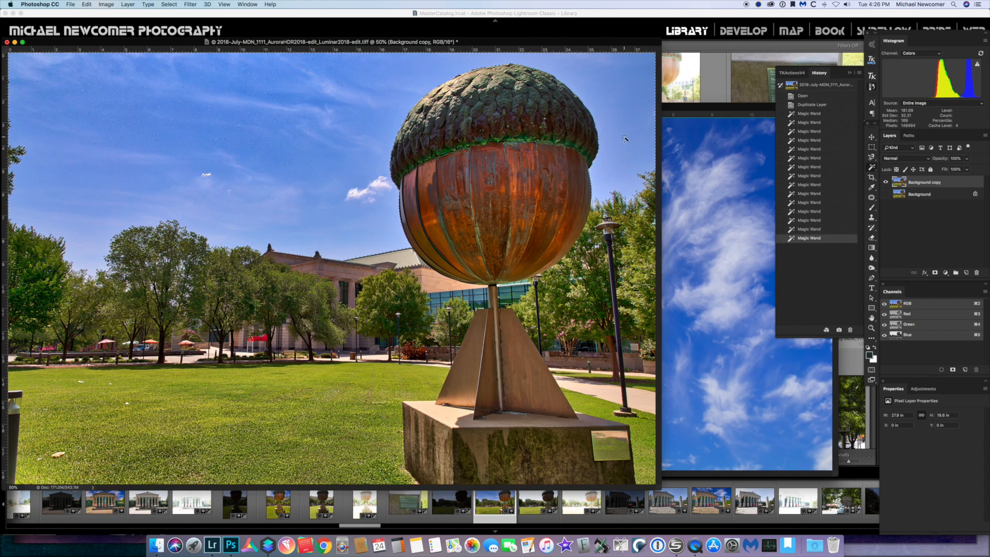
pyautogui.keyDown('shift'); pyautogui.click(192, 109); pyautogui.keyUp('shift')
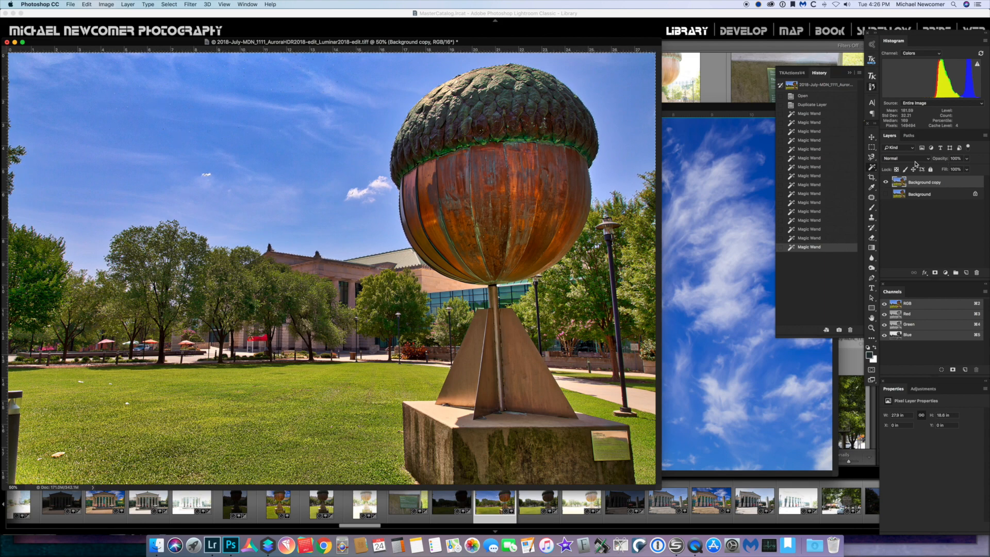
# Add the remaining sky edges near the trees to the selection with the Lasso tool
pyautogui.click(871, 156)
pyautogui.moveTo(51, 106)
pyautogui.mouseDown()
pyautogui.moveTo(189, 176)
pyautogui.moveTo(326, 110)
pyautogui.moveTo(346, 71)
pyautogui.moveTo(27, 104)
pyautogui.mouseUp()
pyautogui.moveTo(198, 115)
pyautogui.mouseDown()
pyautogui.moveTo(19, 47)
pyautogui.moveTo(50, 109)
pyautogui.moveTo(66, 178)
pyautogui.moveTo(320, 228)
pyautogui.moveTo(358, 195)
pyautogui.moveTo(257, 50)
pyautogui.moveTo(232, 44)
pyautogui.mouseUp()
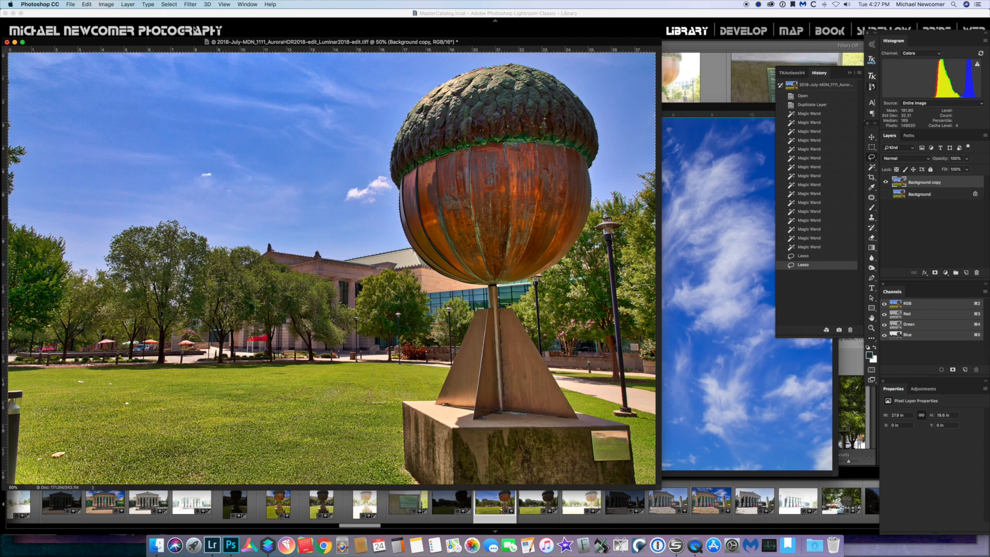
pyautogui.click(231, 545)
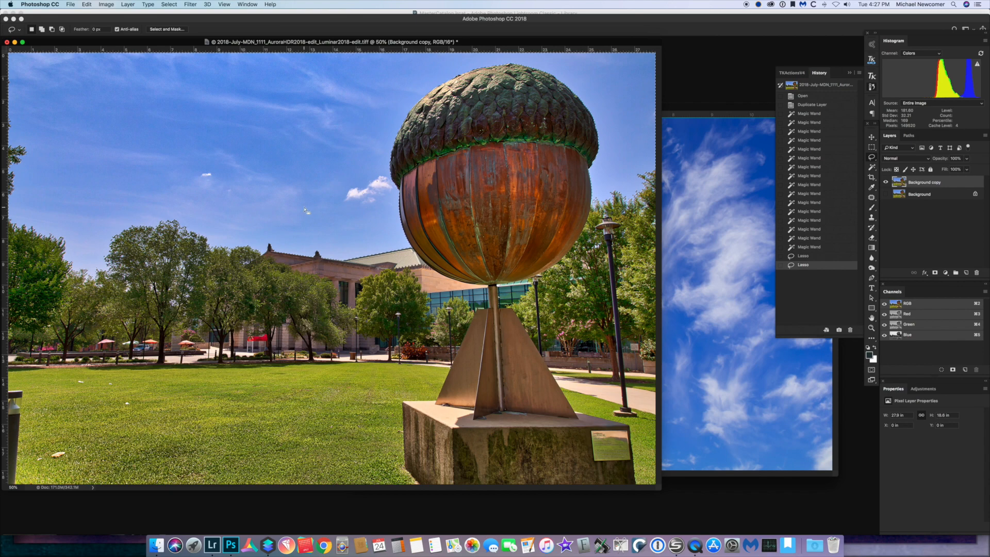
# Refine the sky selection's edge along the tree line in Select and Mask
pyautogui.click(166, 29)
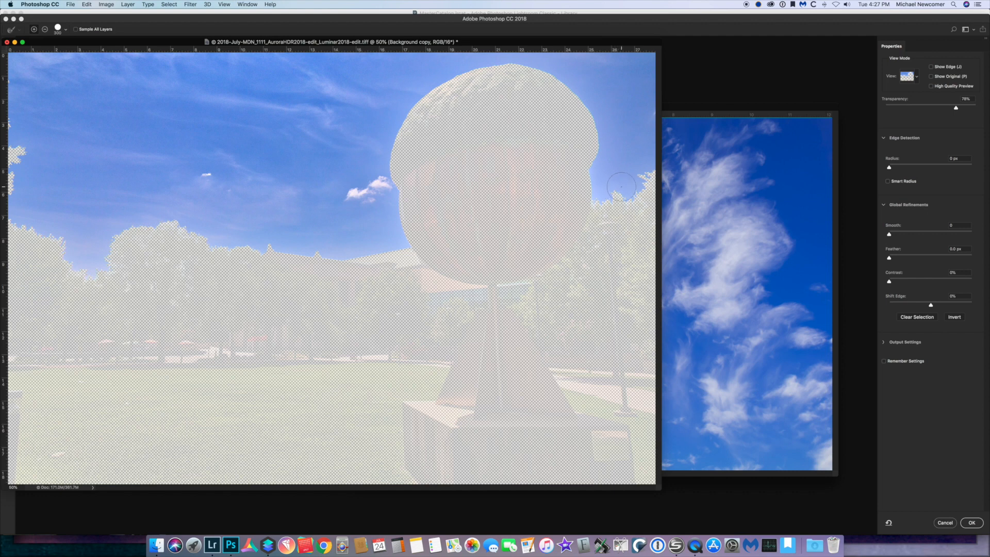
pyautogui.moveTo(622, 194)
pyautogui.mouseDown()
pyautogui.moveTo(652, 187)
pyautogui.moveTo(623, 215)
pyautogui.moveTo(612, 206)
pyautogui.moveTo(655, 226)
pyautogui.moveTo(642, 243)
pyautogui.moveTo(627, 238)
pyautogui.moveTo(625, 260)
pyautogui.moveTo(614, 227)
pyautogui.moveTo(589, 261)
pyautogui.moveTo(564, 268)
pyautogui.moveTo(640, 248)
pyautogui.moveTo(639, 234)
pyautogui.moveTo(624, 237)
pyautogui.moveTo(645, 223)
pyautogui.moveTo(645, 199)
pyautogui.moveTo(604, 205)
pyautogui.moveTo(623, 206)
pyautogui.moveTo(647, 231)
pyautogui.moveTo(622, 260)
pyautogui.mouseUp()
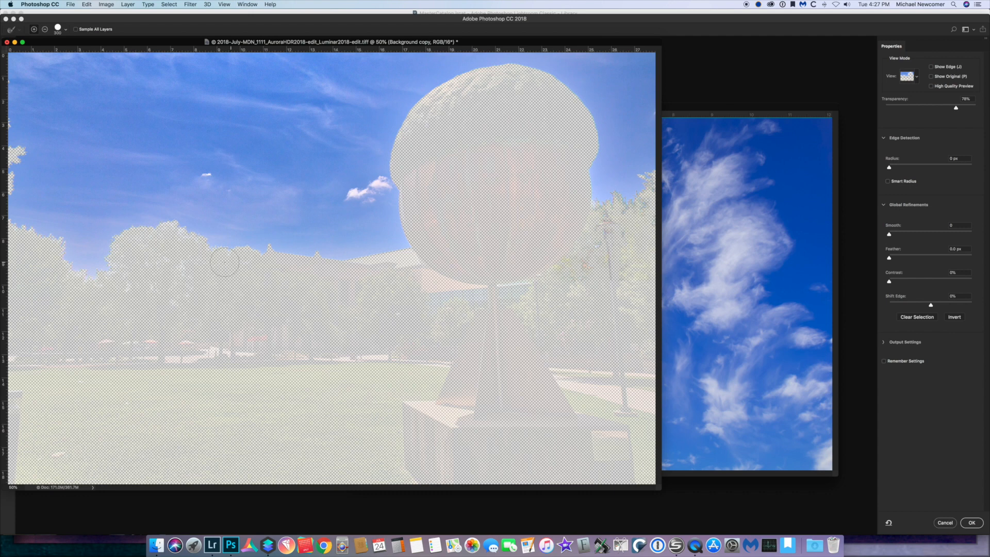
pyautogui.moveTo(238, 259)
pyautogui.mouseDown()
pyautogui.moveTo(138, 245)
pyautogui.moveTo(183, 262)
pyautogui.moveTo(130, 269)
pyautogui.moveTo(178, 285)
pyautogui.moveTo(144, 289)
pyautogui.mouseUp()
pyautogui.moveTo(194, 232)
pyautogui.mouseDown()
pyautogui.moveTo(137, 234)
pyautogui.moveTo(111, 266)
pyautogui.moveTo(118, 275)
pyautogui.moveTo(85, 278)
pyautogui.moveTo(52, 251)
pyautogui.mouseUp()
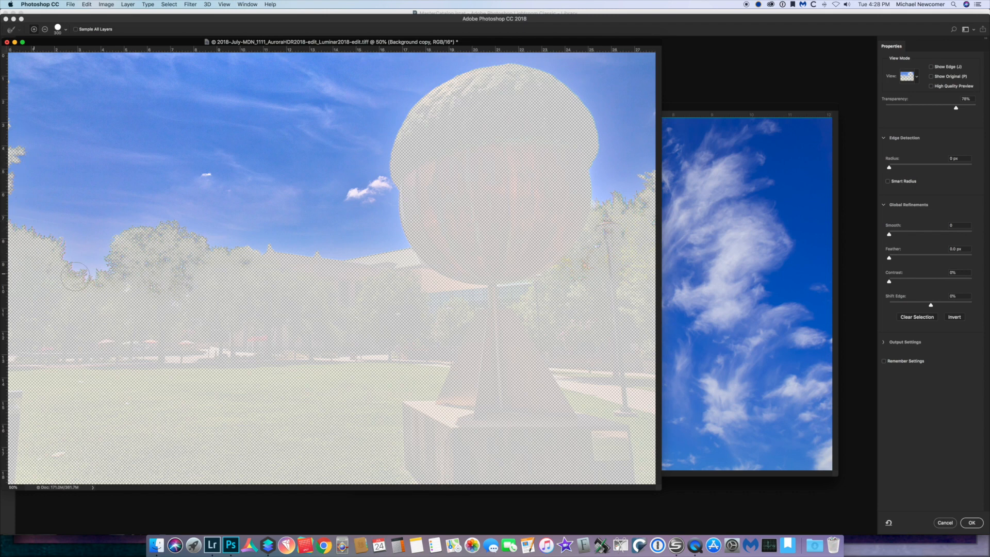
pyautogui.moveTo(135, 289); pyautogui.dragTo(195, 303)
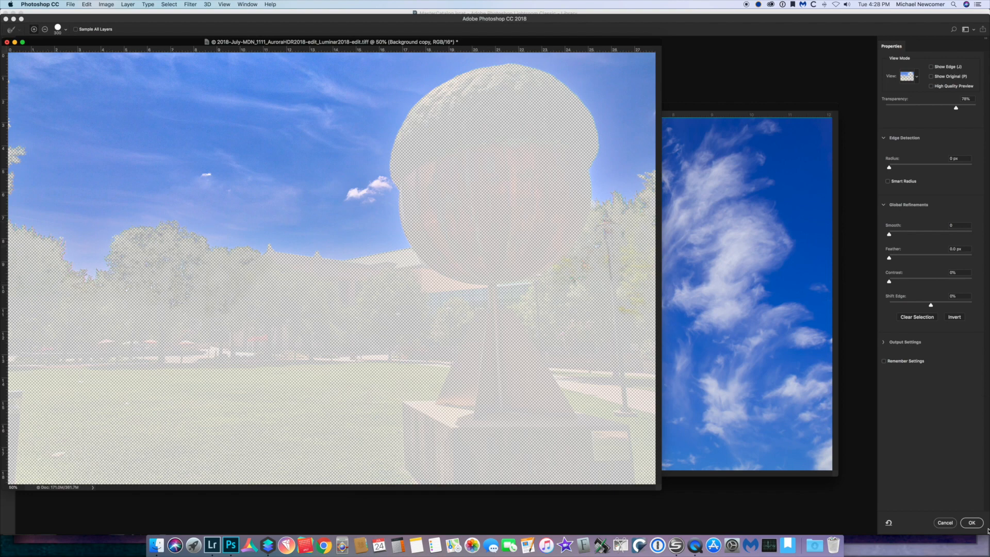
pyautogui.click(972, 522)
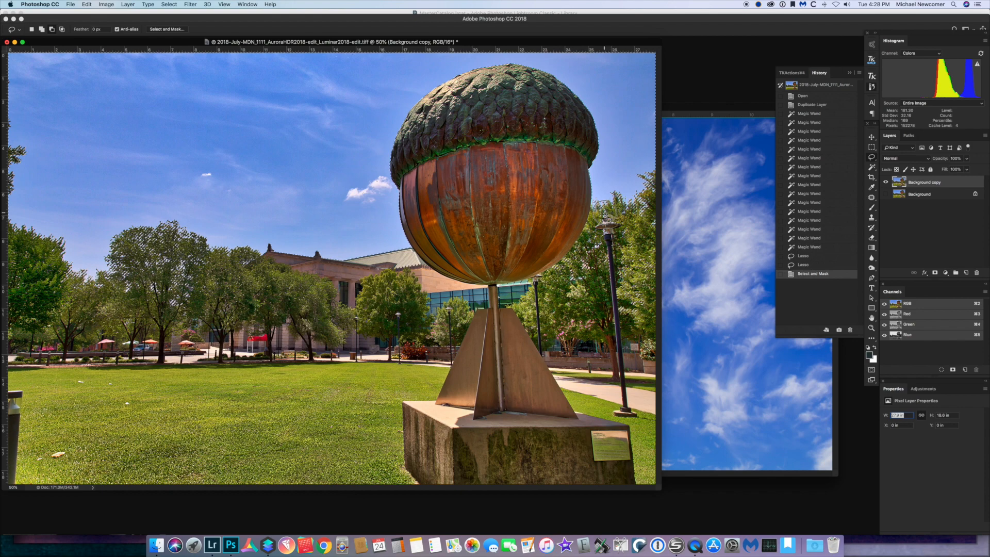
# Clear the selected sky from the duplicate layer, then step back in the history to before the deletion
pyautogui.moveTo(601, 220); pyautogui.dragTo(603, 220)
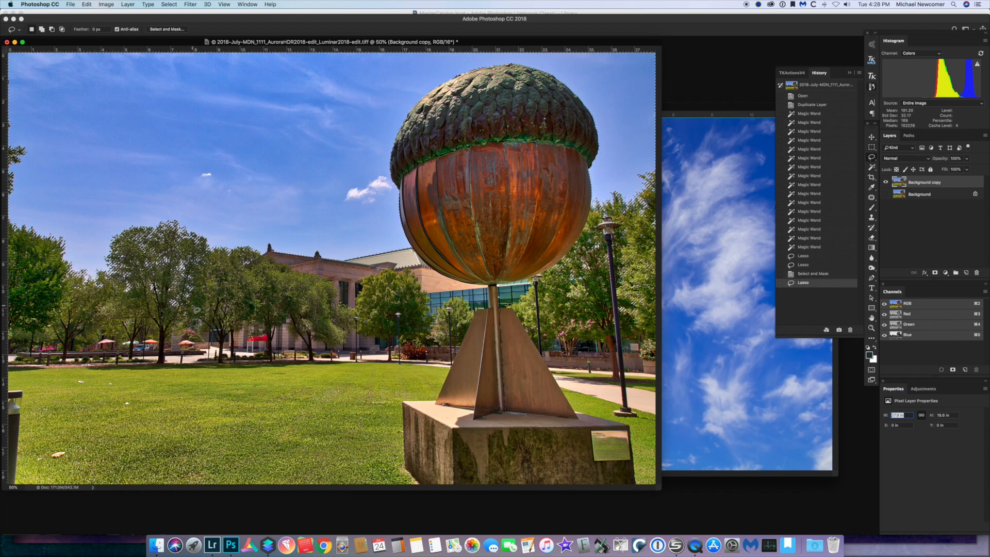
pyautogui.press('Delete')
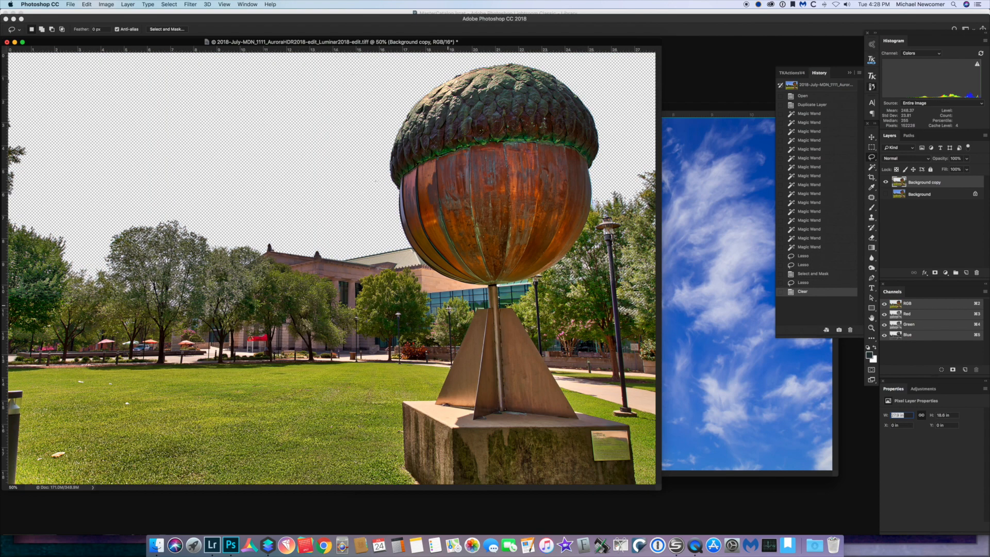
pyautogui.click(815, 275)
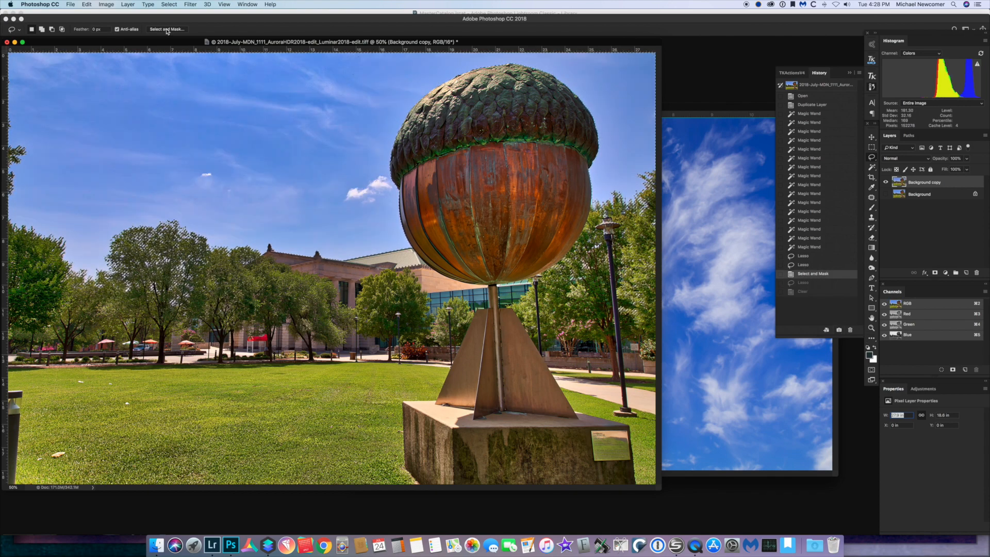
pyautogui.click(803, 283)
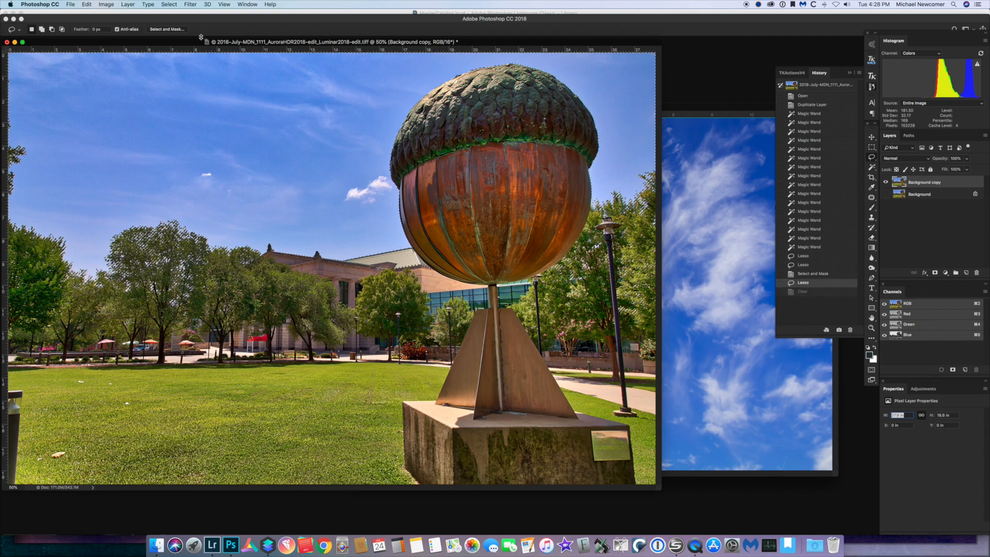
# Confirm Select and Mask again, clear the sky from the duplicate layer and deselect
pyautogui.click(176, 29)
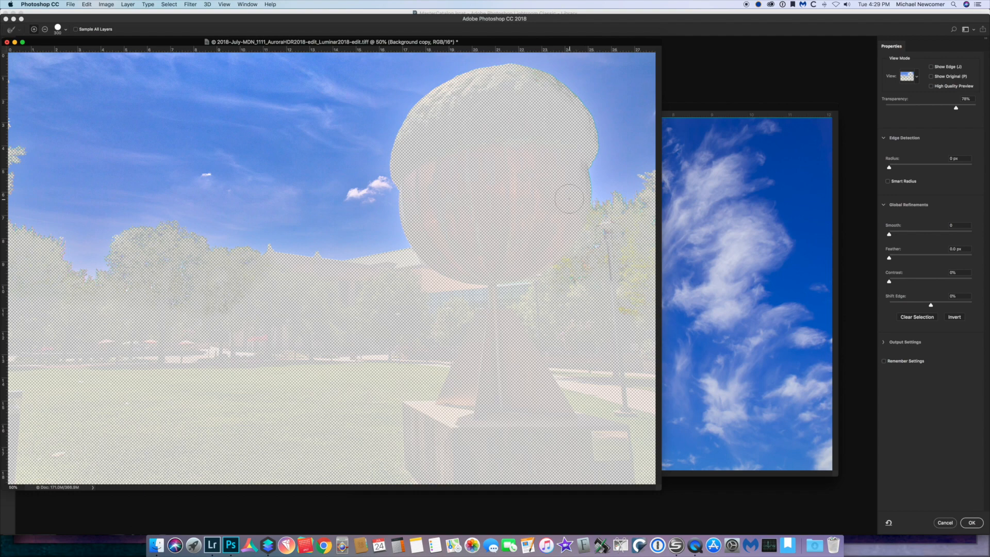
pyautogui.click(972, 524)
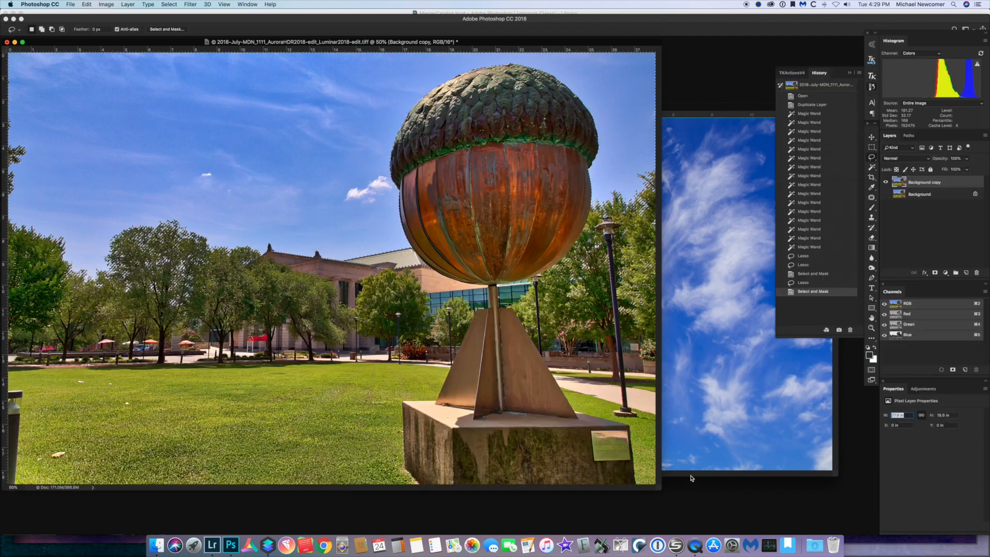
pyautogui.press('Delete')
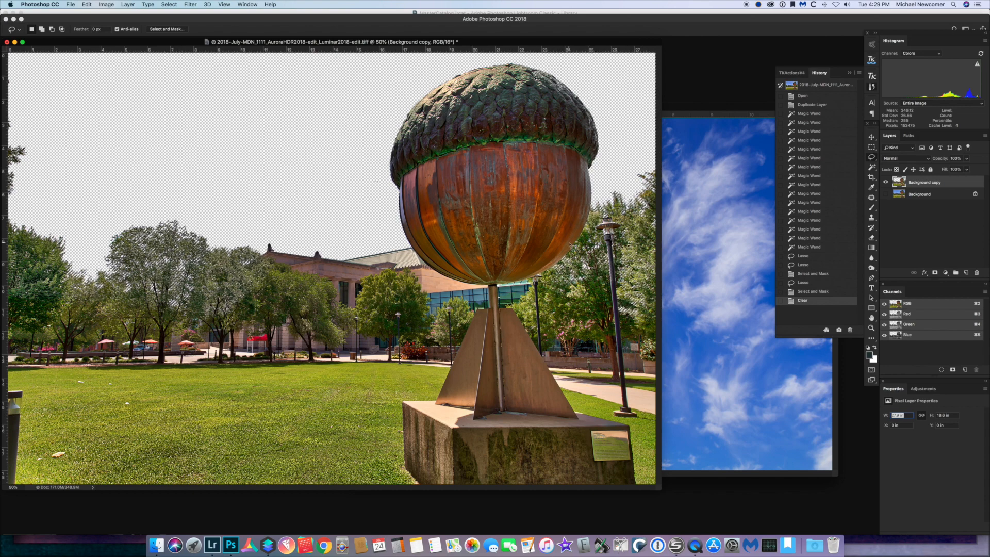
pyautogui.press('super+d')
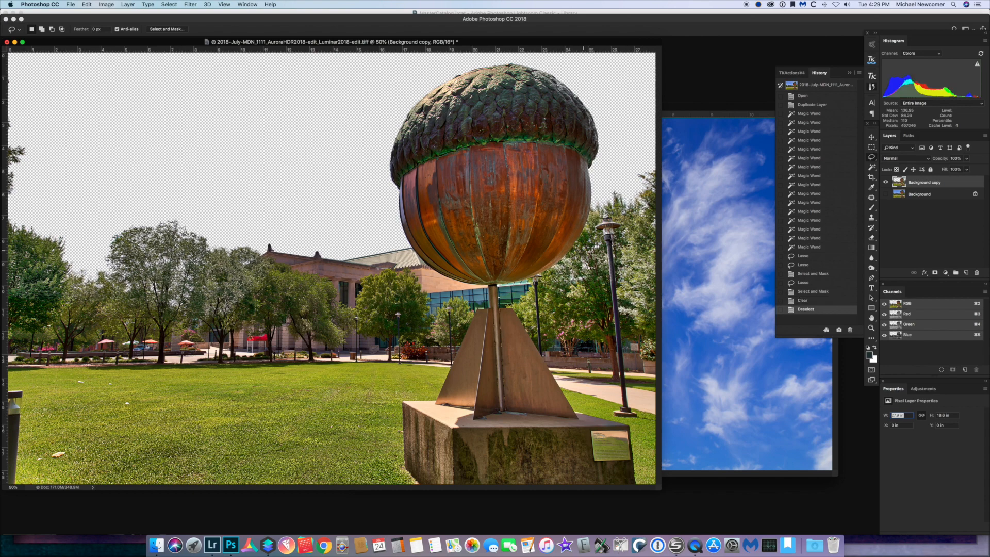
# Bring the cloud photo forward and try to move its background layer with the Move tool
pyautogui.click(716, 211)
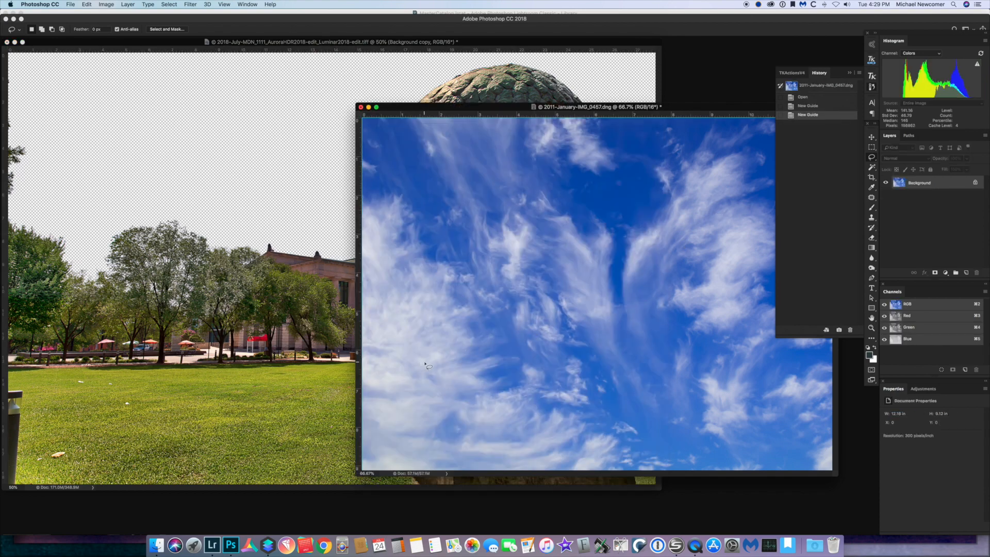
pyautogui.click(872, 138)
pyautogui.moveTo(583, 302); pyautogui.dragTo(475, 303)
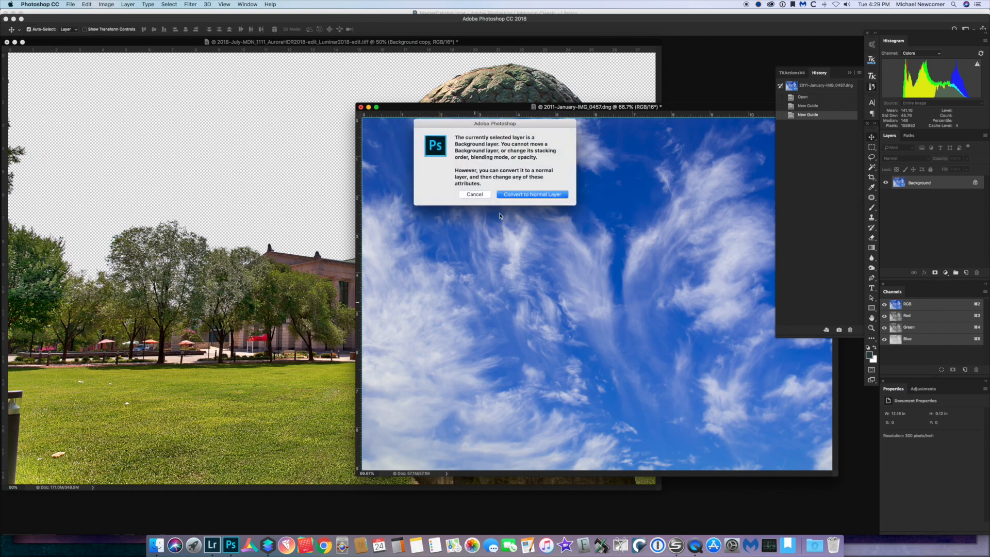
pyautogui.click(474, 195)
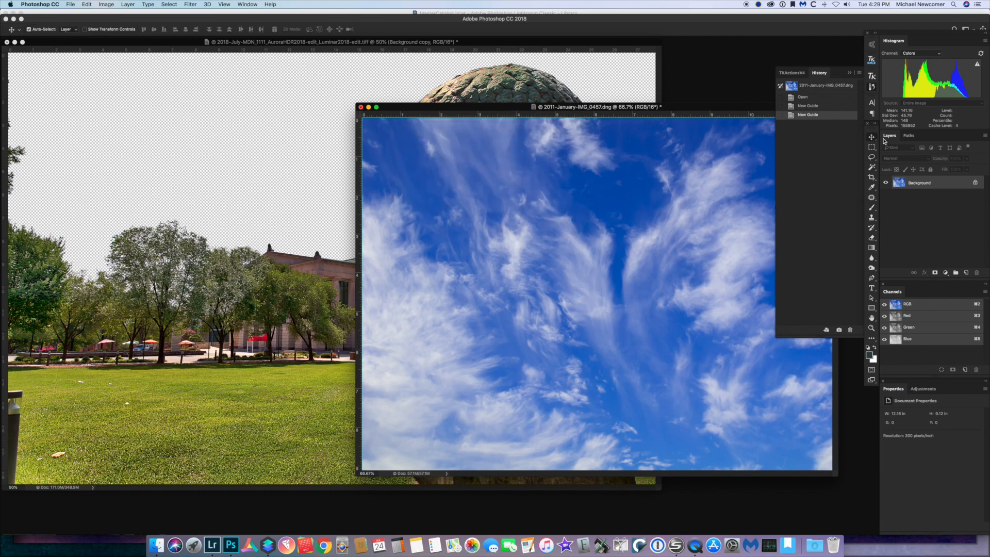
# Drag the cloud photo into the acorn document as a new layer
pyautogui.click(293, 119)
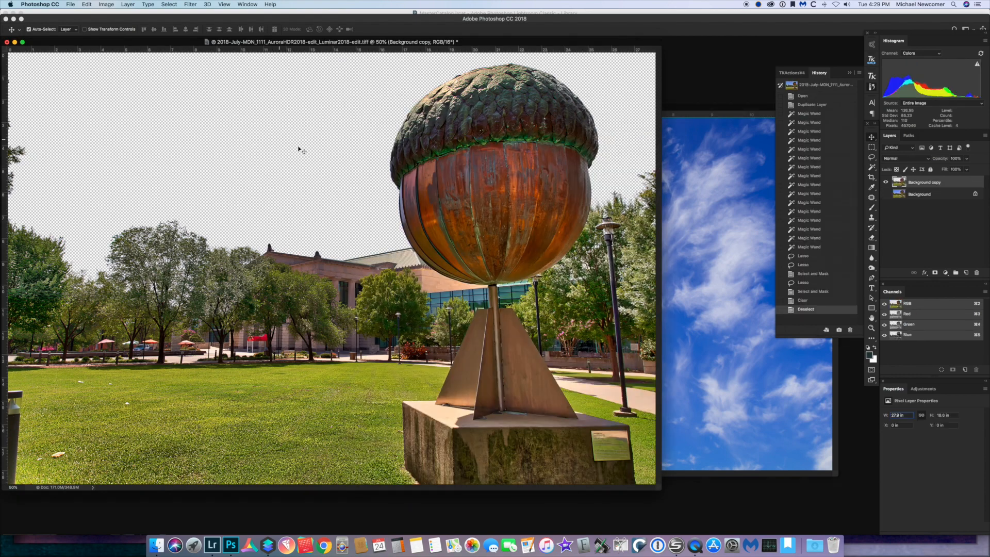
pyautogui.click(728, 155)
pyautogui.moveTo(509, 273); pyautogui.dragTo(188, 191)
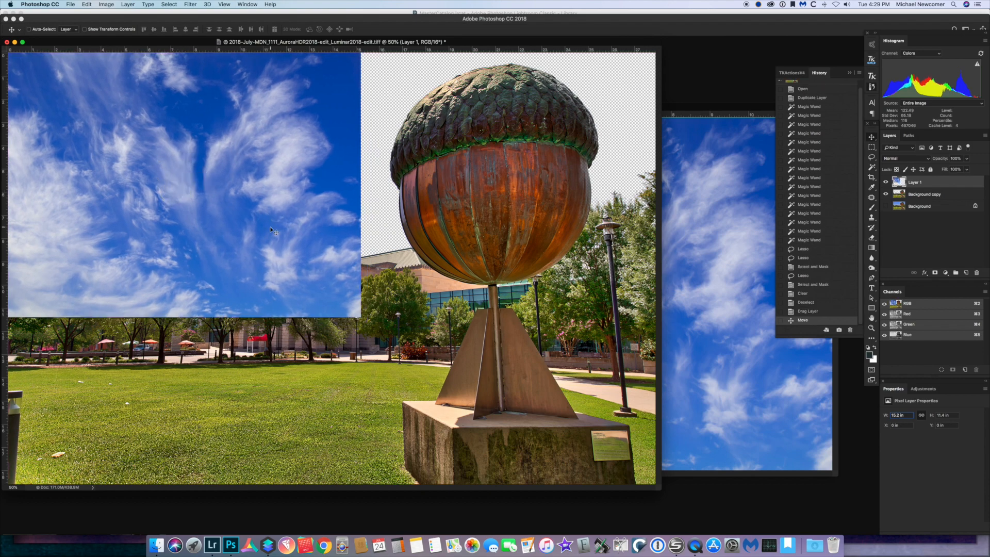
# Free-transform the cloud layer to span the full image width and place it beneath the cut-out duplicate layer
pyautogui.press('super+t')
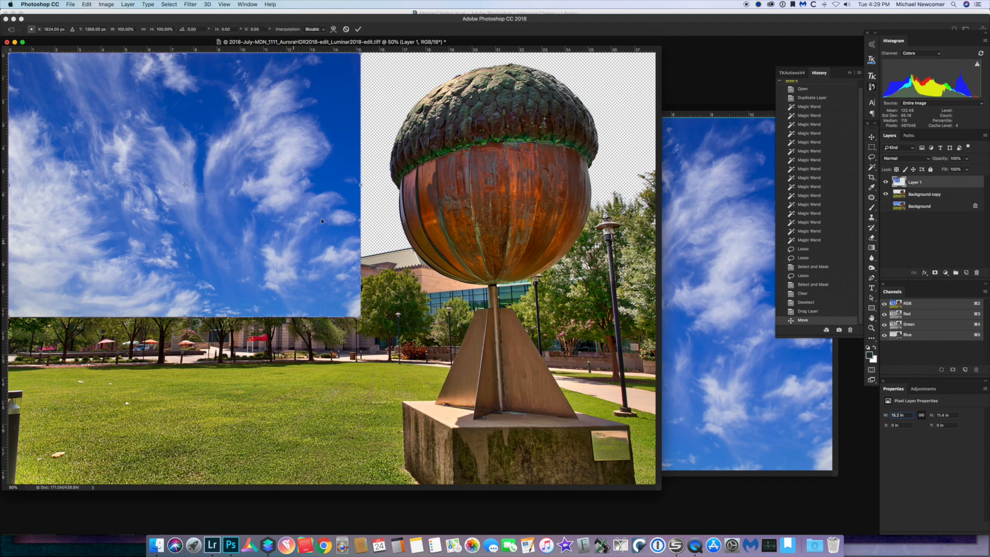
pyautogui.moveTo(363, 191); pyautogui.dragTo(657, 200)
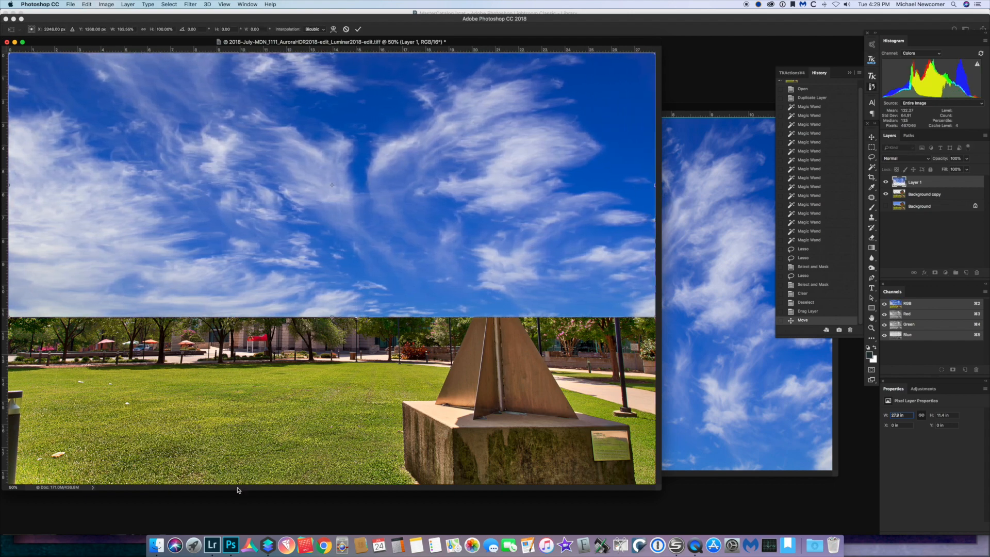
pyautogui.moveTo(332, 315)
pyautogui.mouseDown()
pyautogui.moveTo(330, 265)
pyautogui.moveTo(321, 313)
pyautogui.mouseUp()
pyautogui.moveTo(320, 314); pyautogui.dragTo(321, 314)
pyautogui.doubleClick(406, 254)
pyautogui.moveTo(933, 182); pyautogui.dragTo(934, 198)
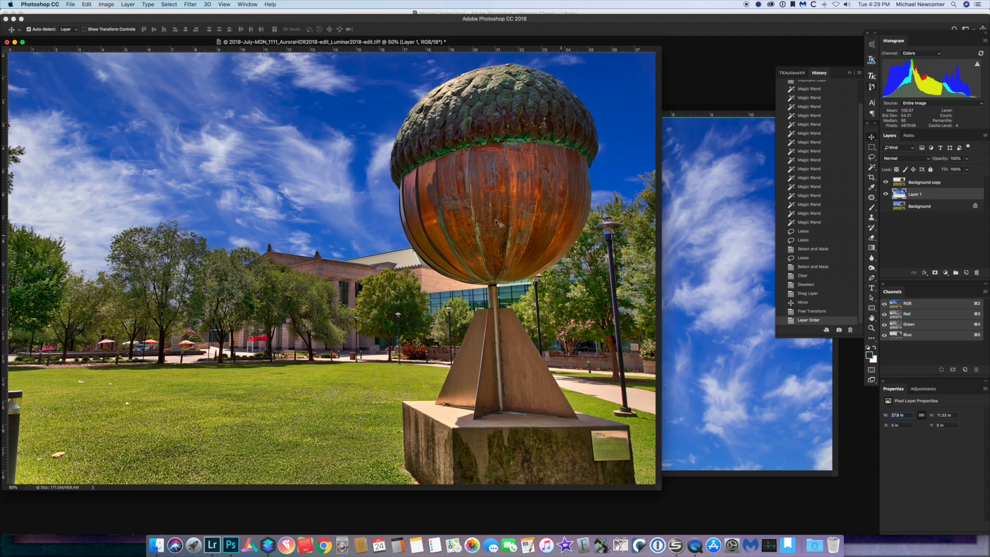
# Flatten the image discarding hidden layers, then save and close the document
pyautogui.click(985, 136)
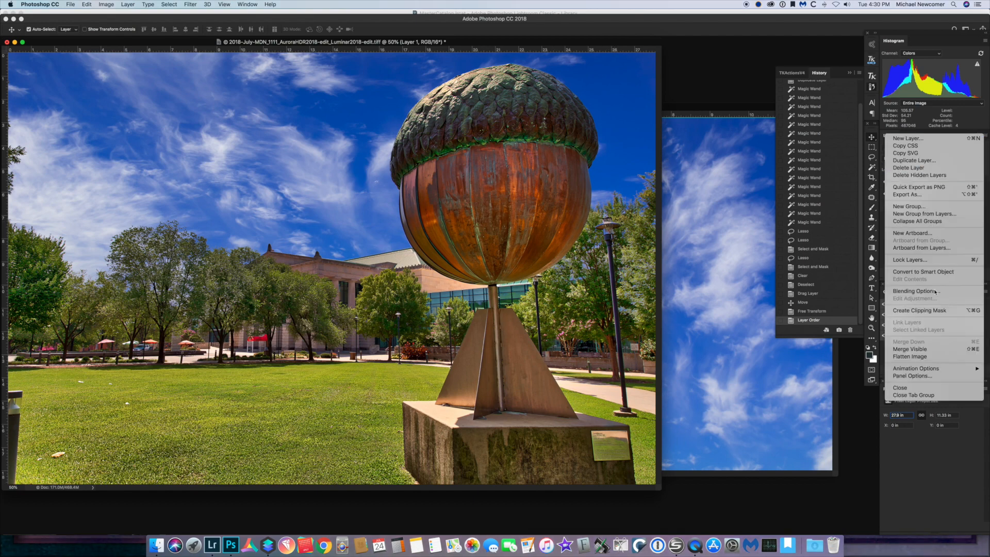
pyautogui.click(925, 358)
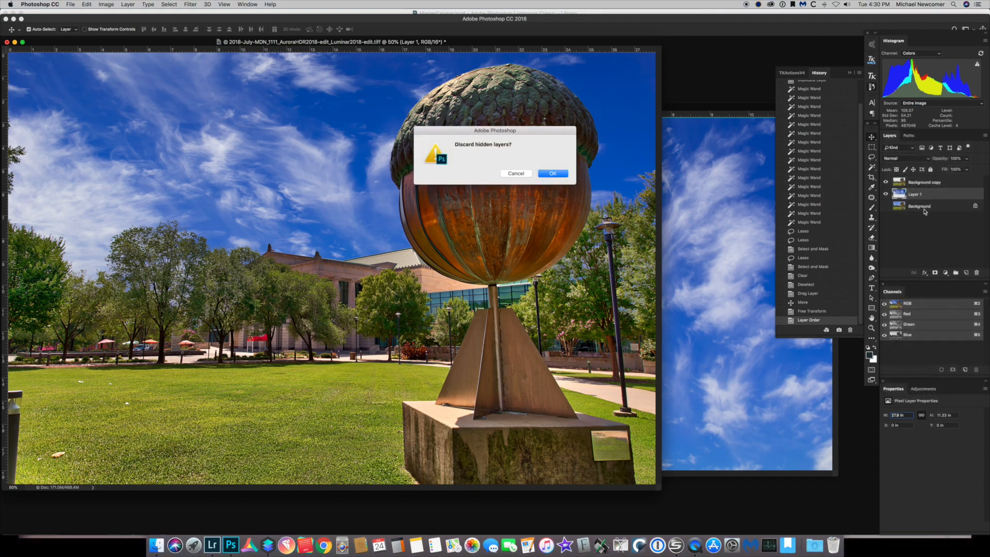
pyautogui.click(556, 175)
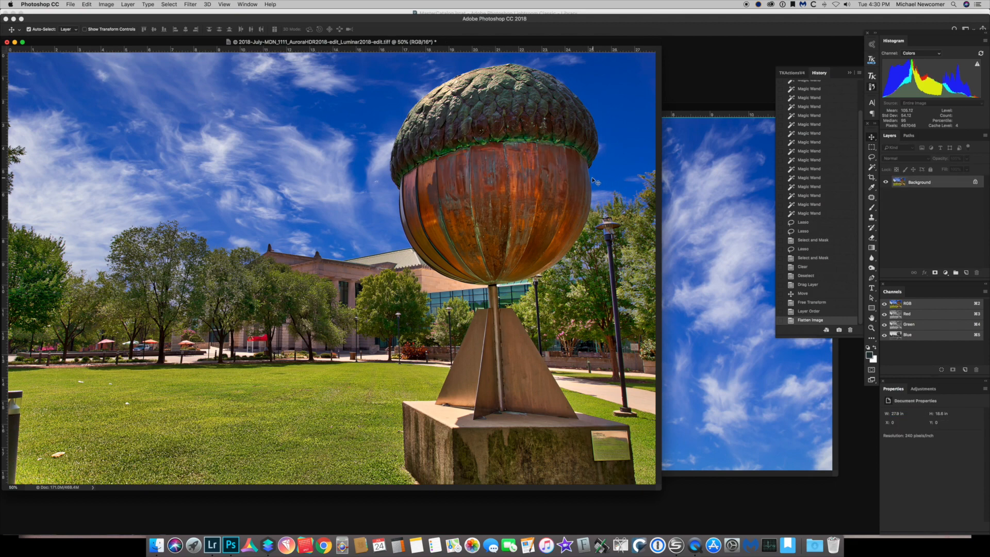
pyautogui.press('super+s')
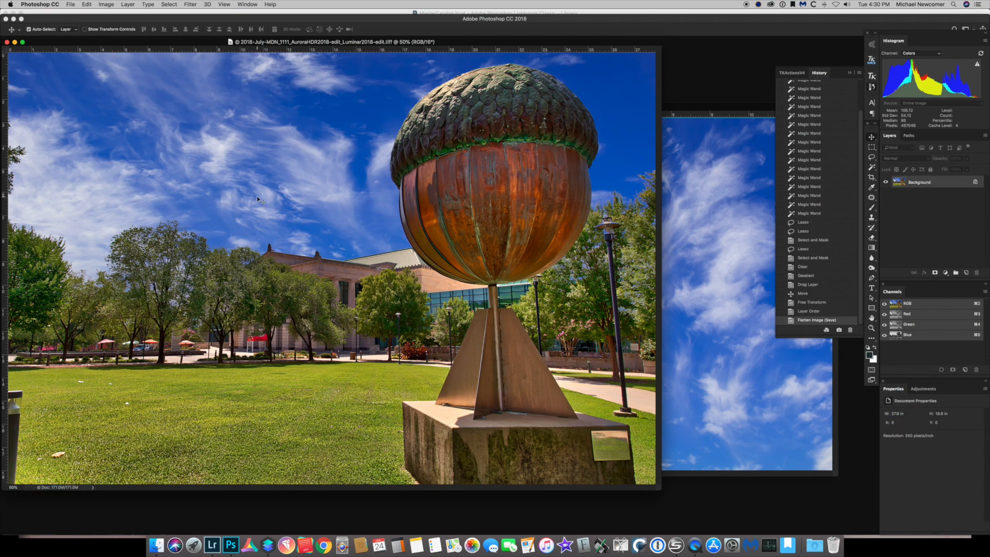
pyautogui.press('super')
pyautogui.press('super+w')
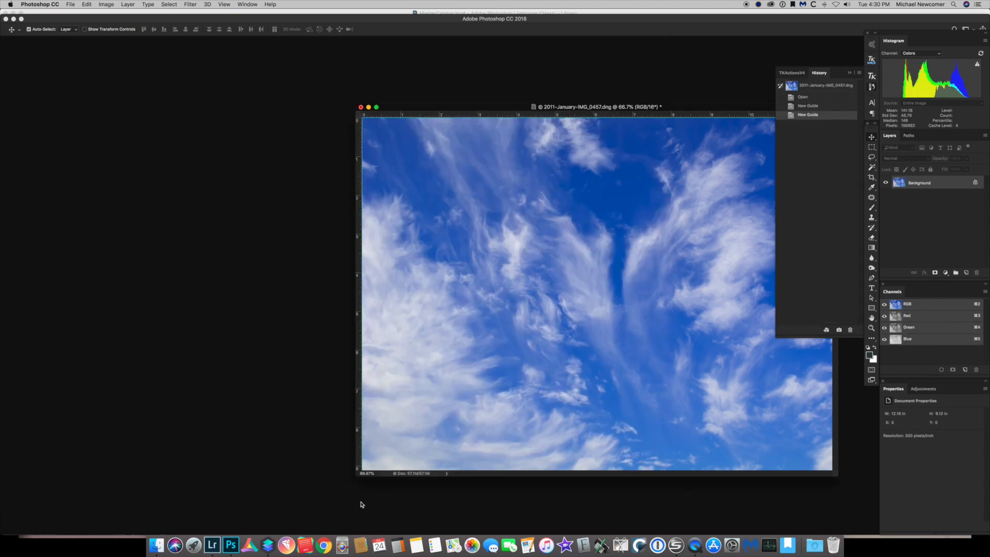
# Send the saved acorn image from Lightroom to Luminar 2018 as an edited copy with Lightroom adjustments
pyautogui.click(212, 545)
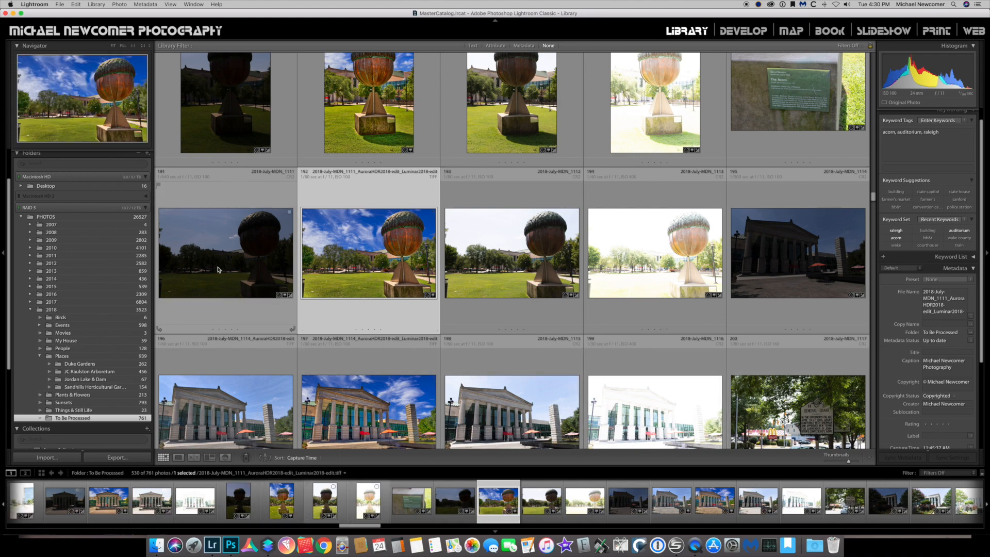
pyautogui.rightClick(359, 252)
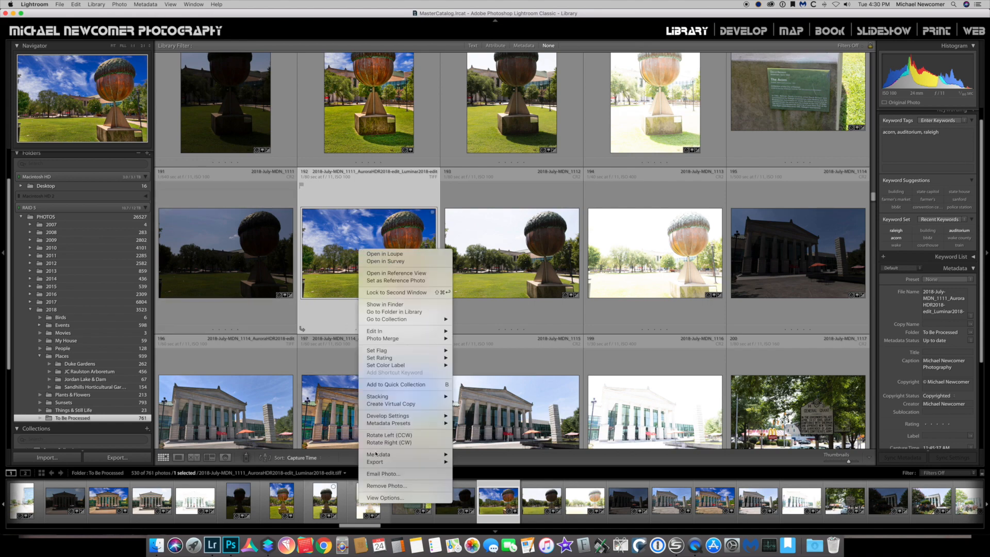
pyautogui.moveTo(386, 462)
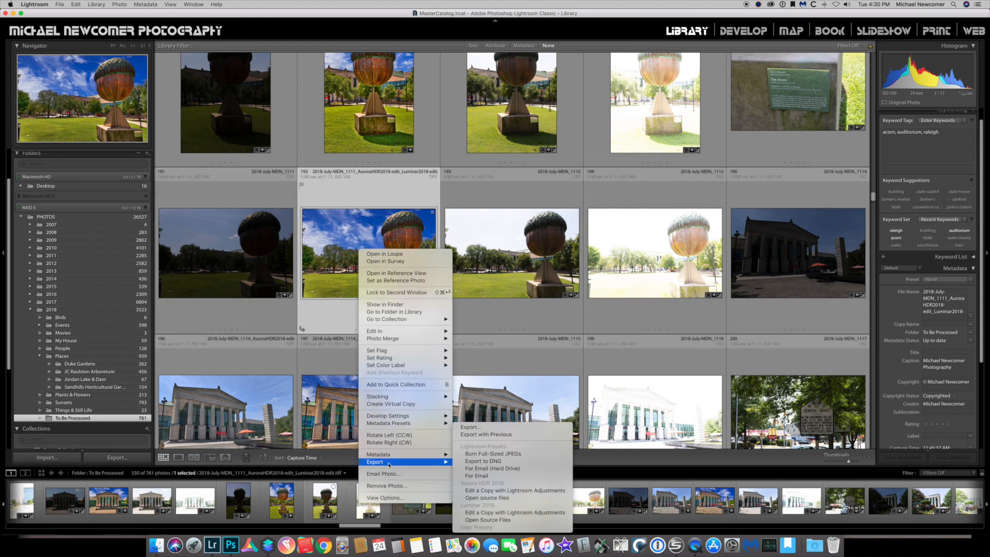
pyautogui.click(500, 513)
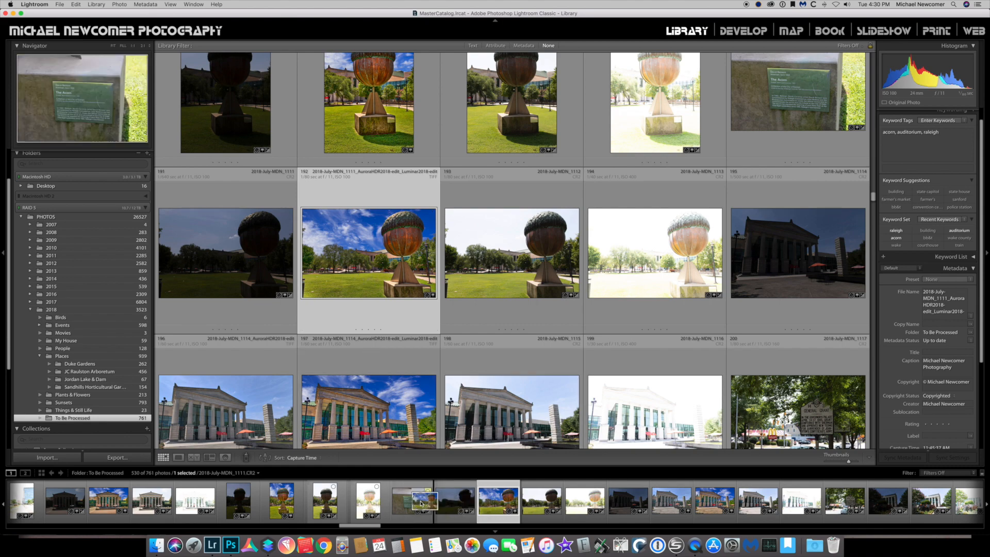
pyautogui.click(269, 546)
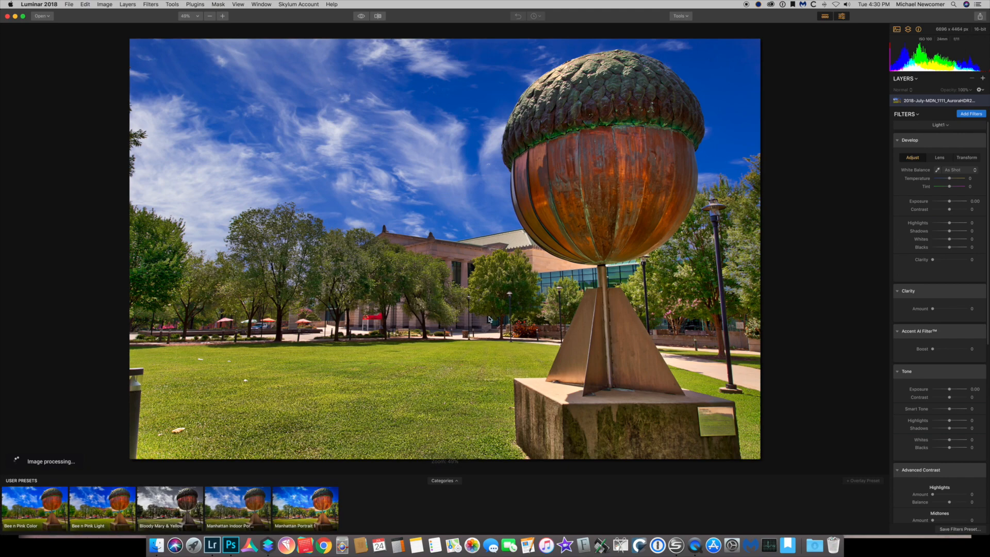
# Apply the Bloody Mary & Yellow user preset to the image
pyautogui.click(194, 4)
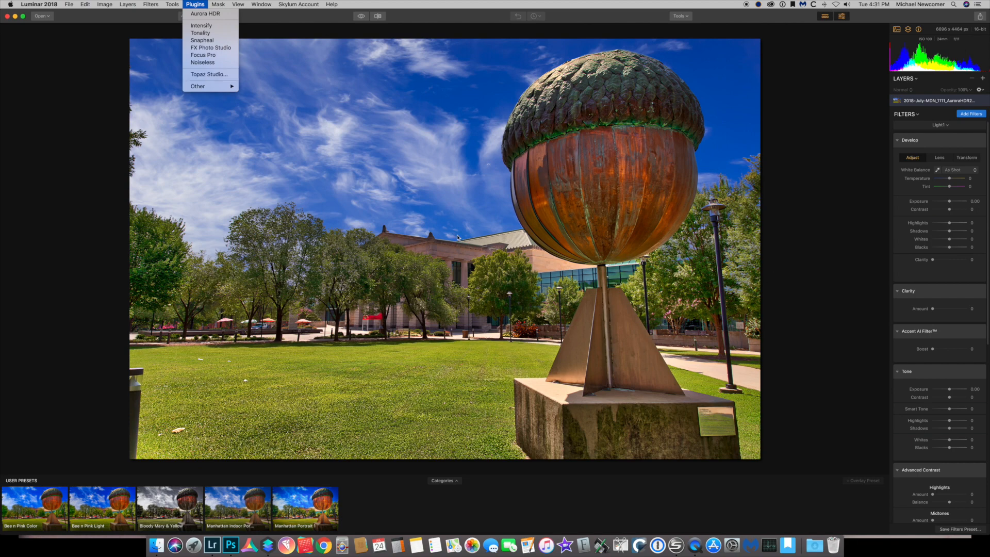
pyautogui.click(92, 196)
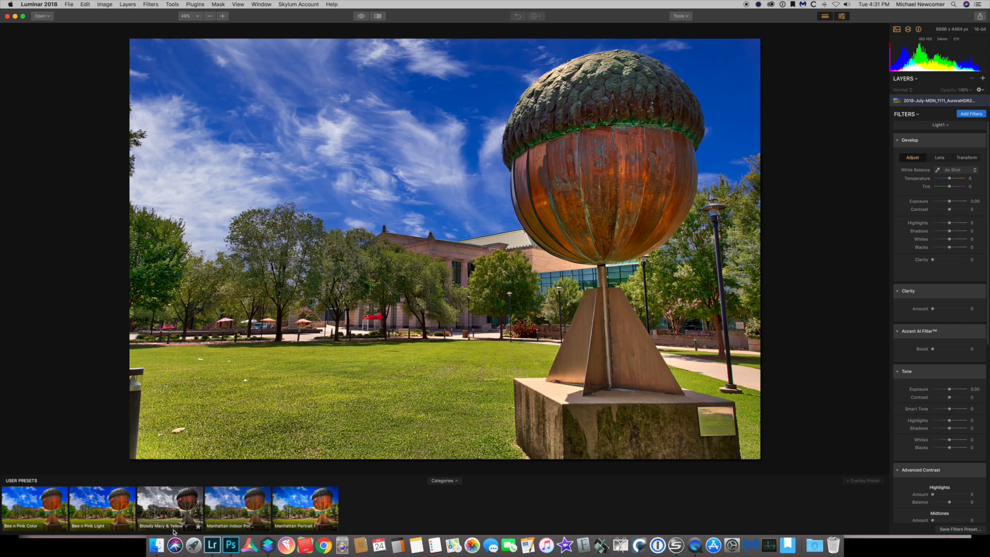
pyautogui.click(156, 509)
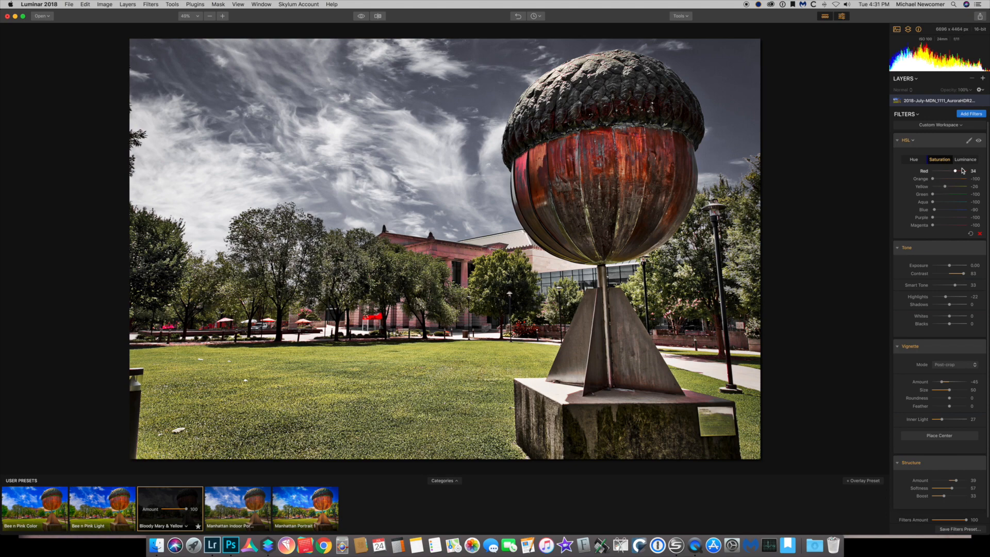
# Fine-tune the red saturation and lower the yellow saturation to -65 in the HSL filter
pyautogui.moveTo(935, 181); pyautogui.dragTo(938, 181)
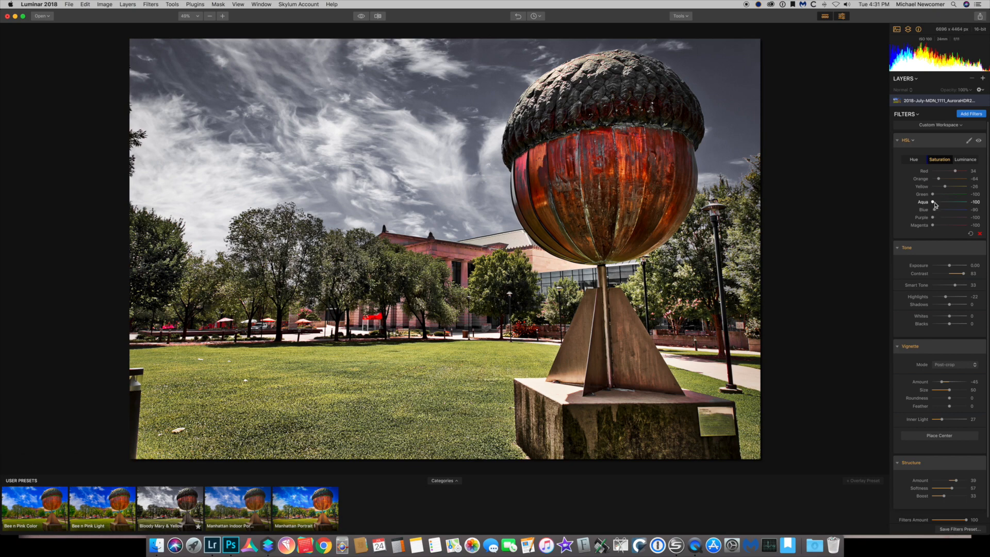
pyautogui.moveTo(945, 186)
pyautogui.mouseDown()
pyautogui.moveTo(930, 186)
pyautogui.moveTo(944, 198)
pyautogui.moveTo(937, 191)
pyautogui.mouseUp()
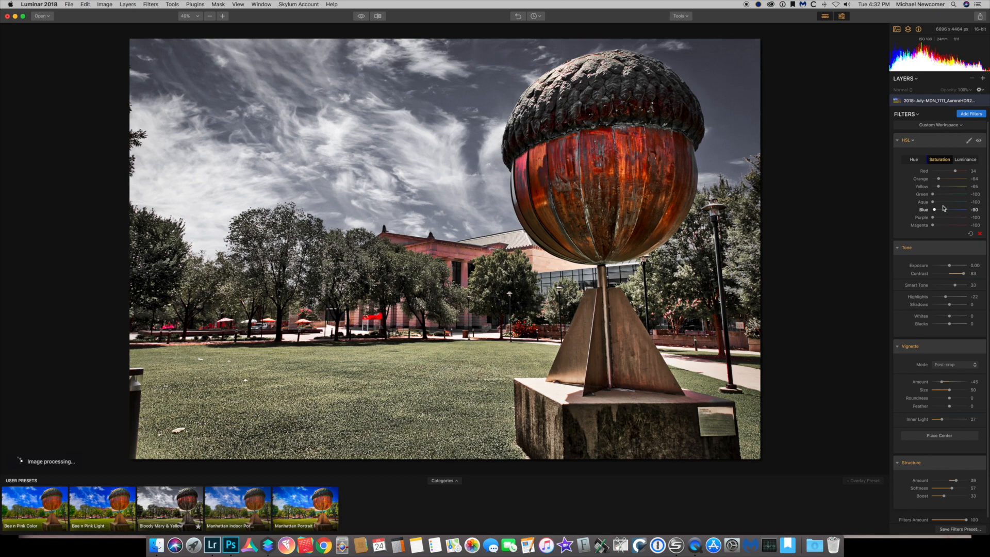
# Darken the blue luminance to -57 in the HSL filter
pyautogui.click(966, 160)
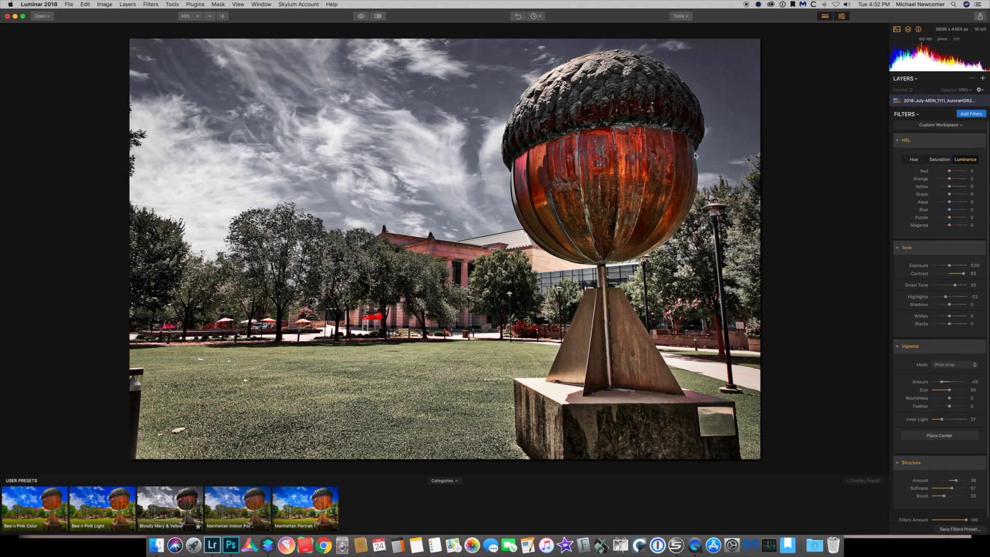
pyautogui.click(950, 210)
pyautogui.moveTo(949, 210); pyautogui.dragTo(938, 210)
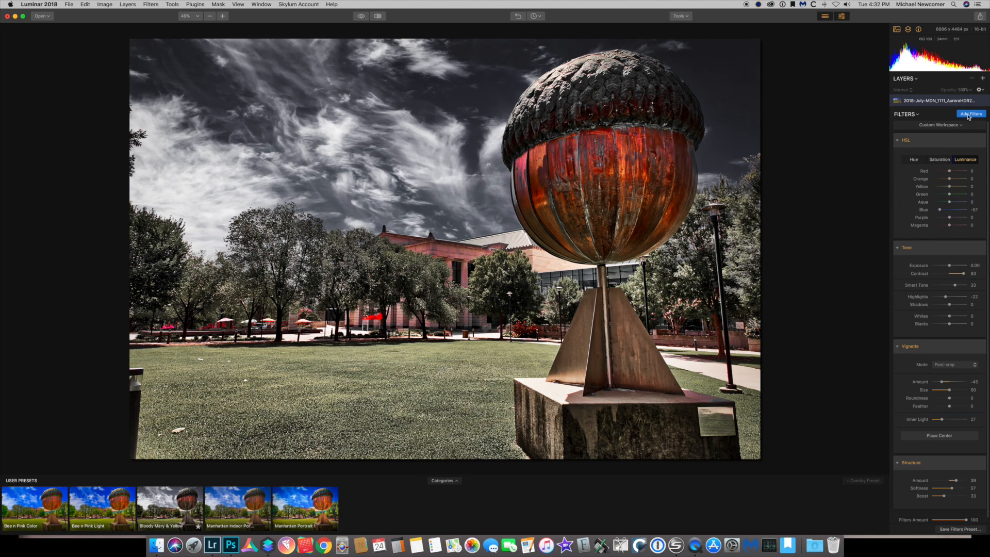
# Set orange saturation to -70 and blue saturation to -68 in the HSL filter
pyautogui.click(946, 159)
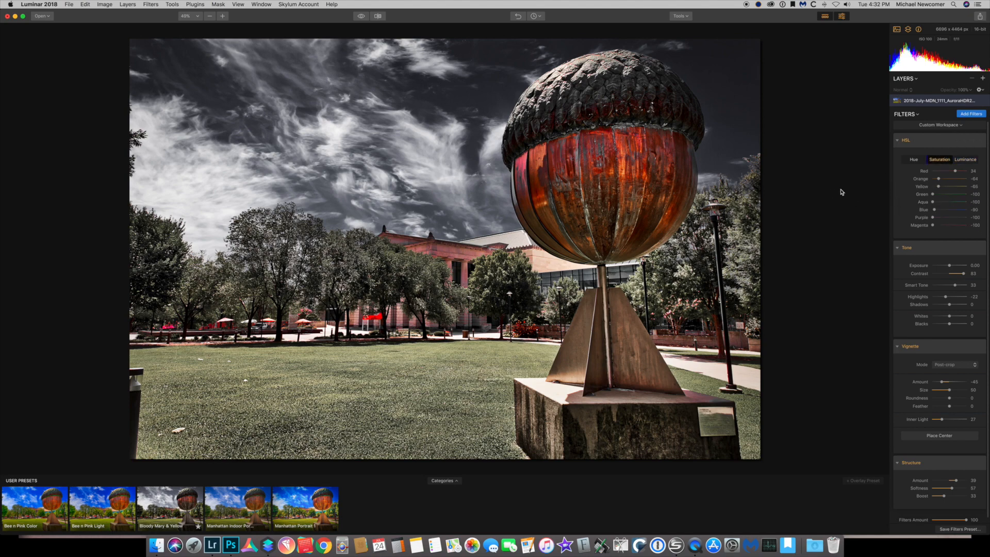
pyautogui.click(939, 179)
pyautogui.moveTo(939, 179); pyautogui.dragTo(937, 179)
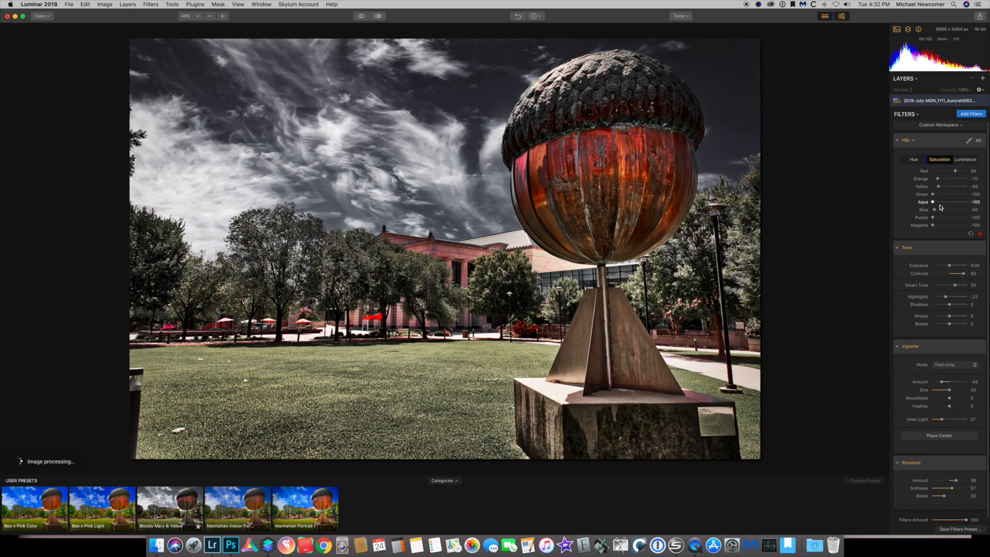
pyautogui.moveTo(935, 211); pyautogui.dragTo(935, 212)
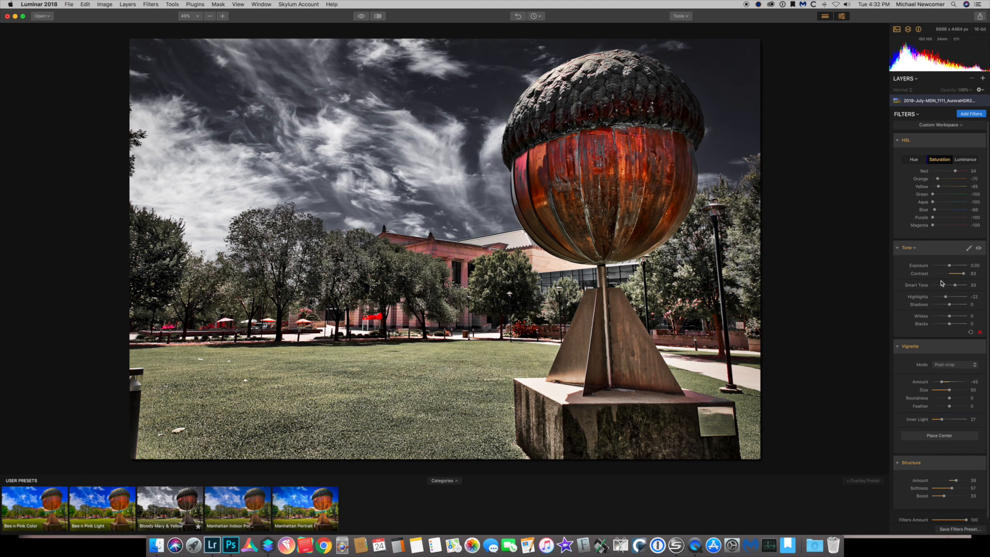
# Lower the Tone filter's contrast to 71
pyautogui.scroll(-1, 957, 279)
pyautogui.moveTo(964, 272); pyautogui.dragTo(962, 272)
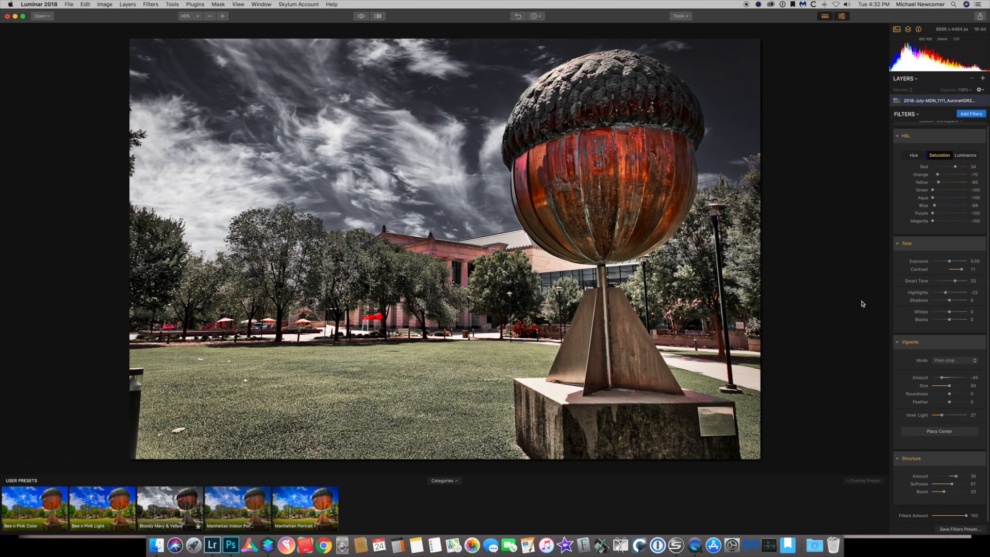
# Export the image under the file name 2018-July-MDN_1111_Desaturated.tiff
pyautogui.click(98, 3)
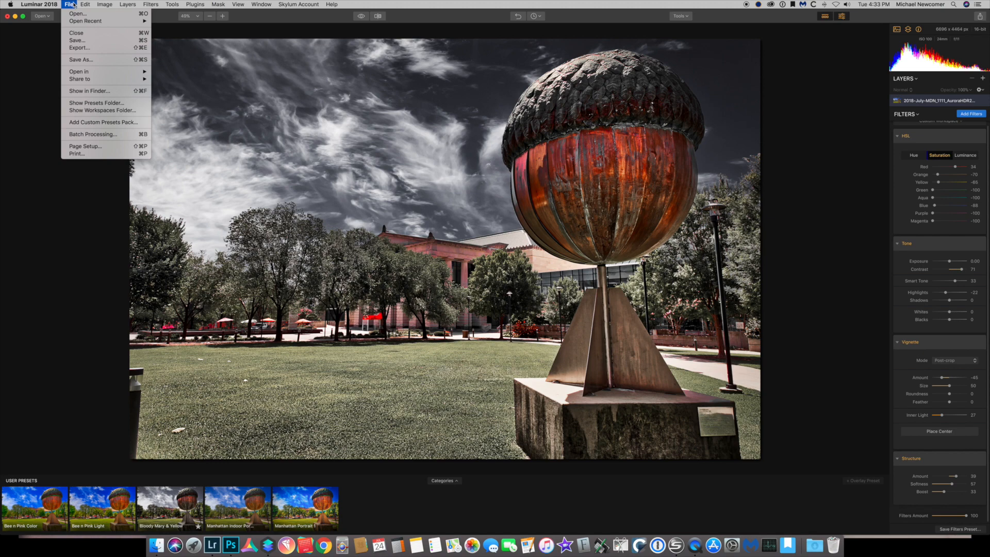
pyautogui.click(78, 48)
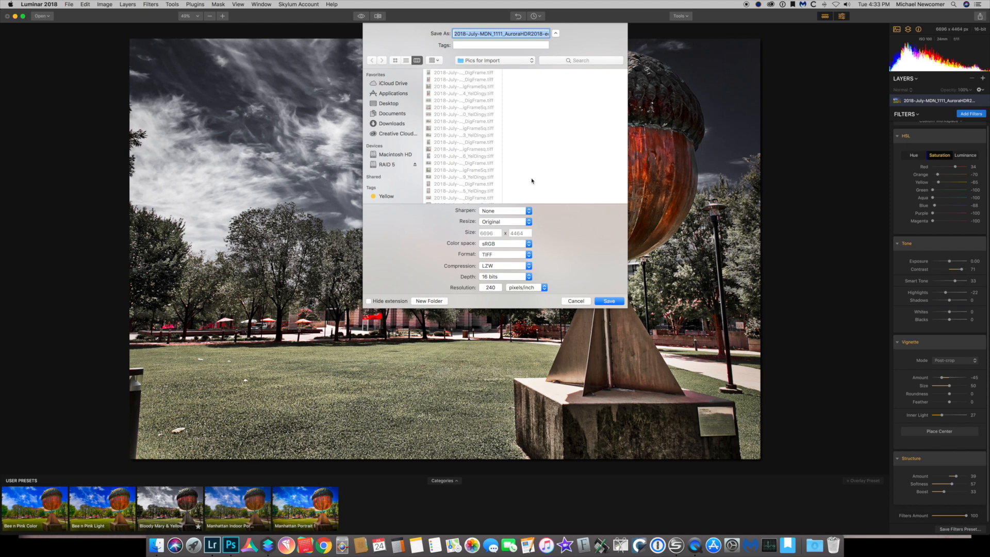
pyautogui.click(505, 34)
pyautogui.press('Delete')
pyautogui.press('Delete')
pyautogui.press('Delete')
pyautogui.press('Delete')
pyautogui.press('Delete')
pyautogui.press('Delete')
pyautogui.press('Delete')
pyautogui.press('Delete')
pyautogui.press('Delete')
pyautogui.write('Luminar')
pyautogui.press('Delete')
pyautogui.press('Delete')
pyautogui.press('Delete')
pyautogui.press('Delete')
pyautogui.press('Delete')
pyautogui.press('Delete')
pyautogui.press('Delete')
pyautogui.press('Delete')
pyautogui.press('Delete')
pyautogui.press('Delete')
pyautogui.press('Delete')
pyautogui.press('Delete')
pyautogui.press('Delete')
pyautogui.press('Delete')
pyautogui.press('Delete')
pyautogui.press('Delete')
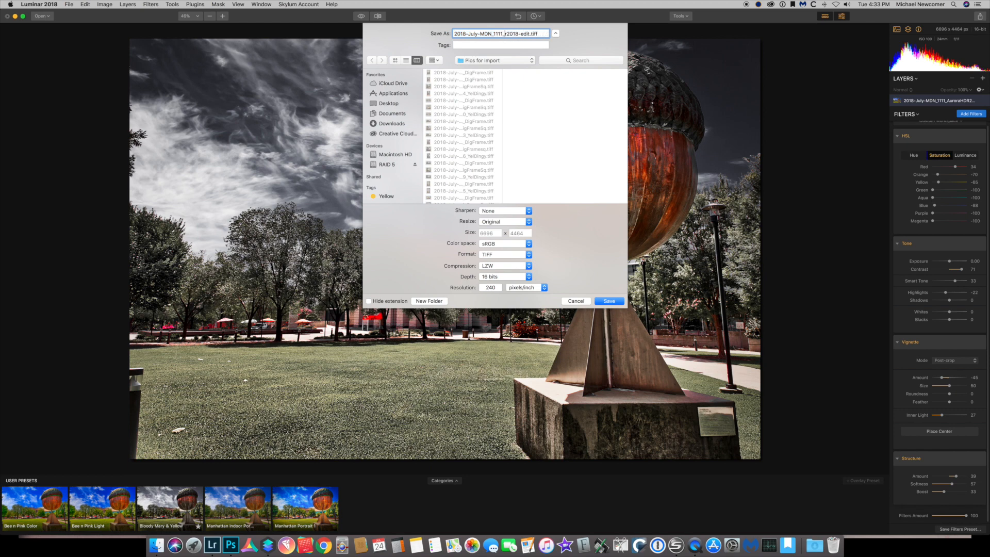
pyautogui.write('Desaturaged')
pyautogui.press('BackSpace')
pyautogui.press('BackSpace')
pyautogui.press('BackSpace')
pyautogui.write('ted')
# Set the export resolution to 300 pixels/inch and save the file
pyautogui.doubleClick(500, 287)
pyautogui.write('300')
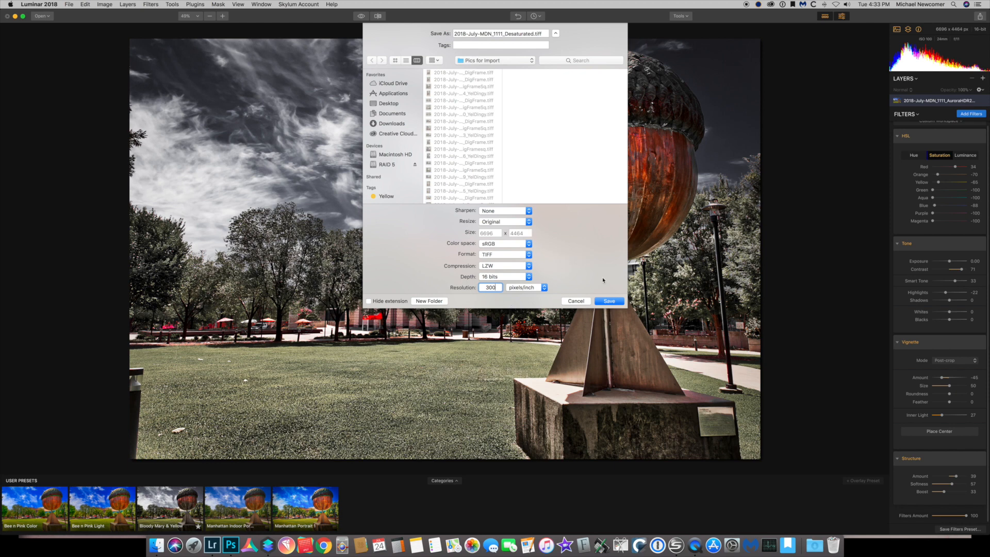
pyautogui.click(609, 301)
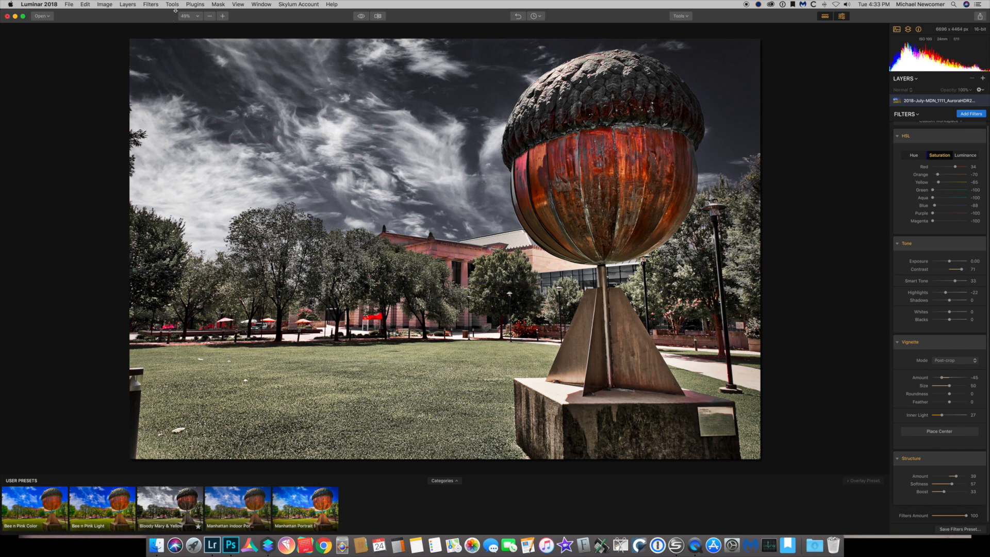
# Open the image in the Topaz Studio plugin and filter its effects to the Studio Landscape category
pyautogui.click(191, 4)
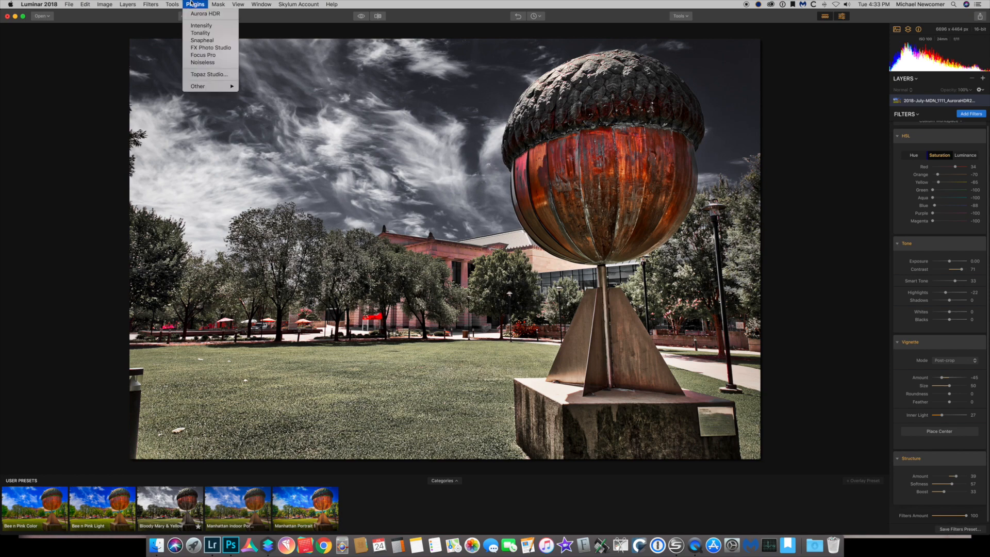
pyautogui.click(206, 76)
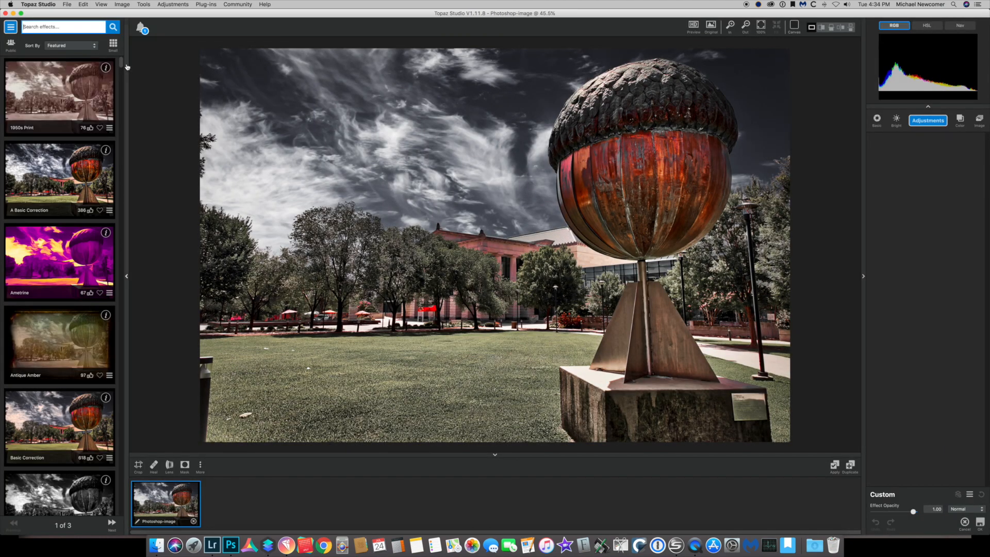
pyautogui.moveTo(122, 65)
pyautogui.mouseDown()
pyautogui.moveTo(120, 140)
pyautogui.moveTo(121, 57)
pyautogui.mouseUp()
pyautogui.click(10, 27)
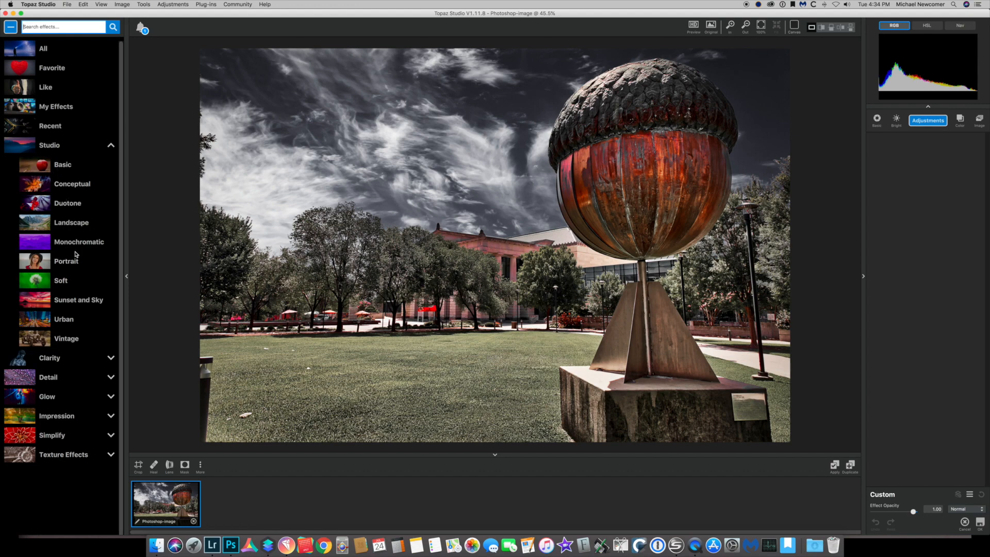
pyautogui.click(72, 223)
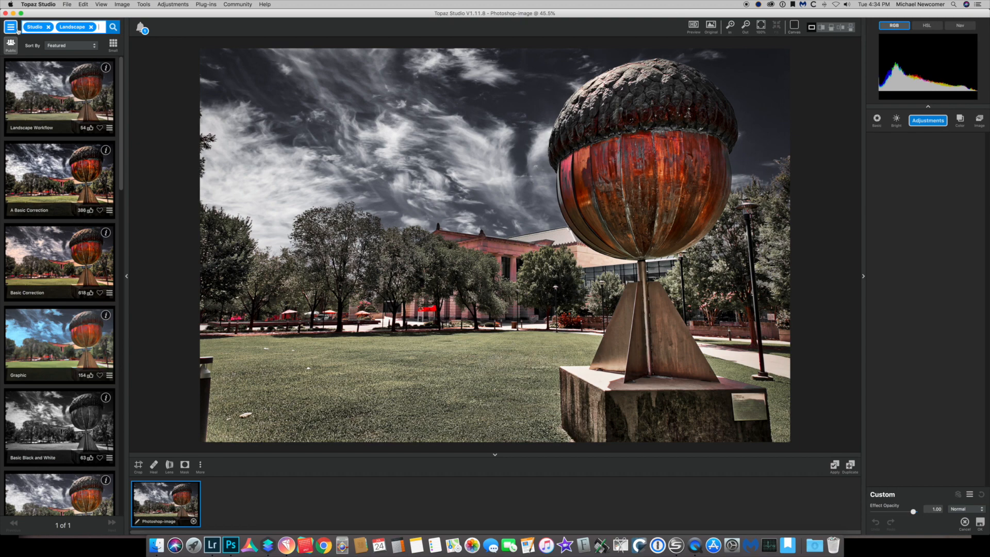
# Filter the effects to the Favorite tag and apply the A Little Dingy effect
pyautogui.click(91, 27)
pyautogui.click(48, 27)
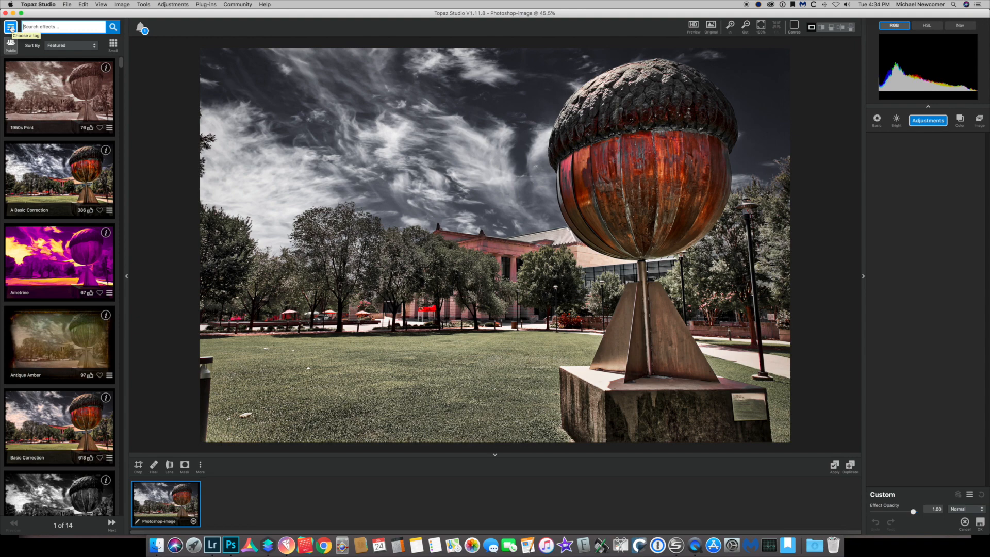
pyautogui.click(11, 27)
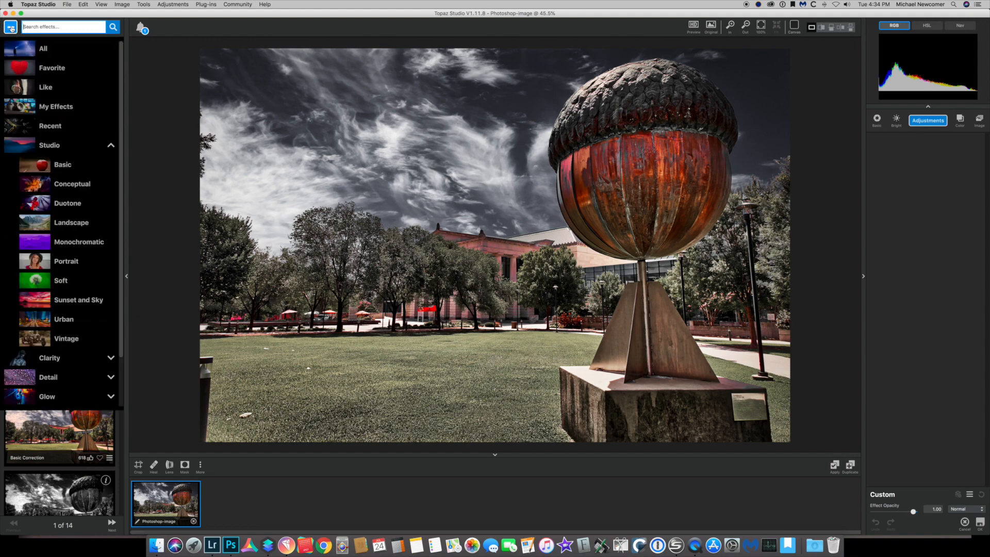
pyautogui.click(47, 69)
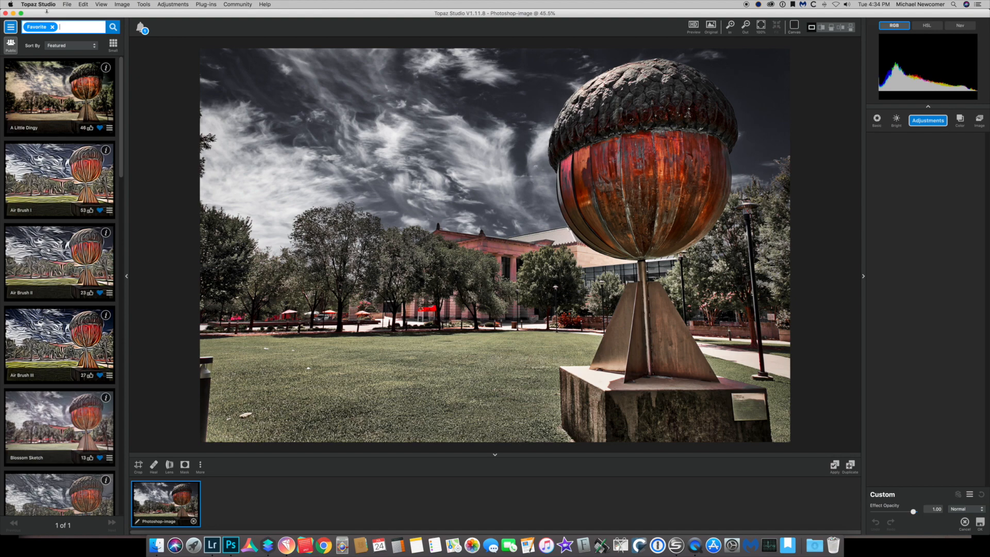
pyautogui.click(11, 28)
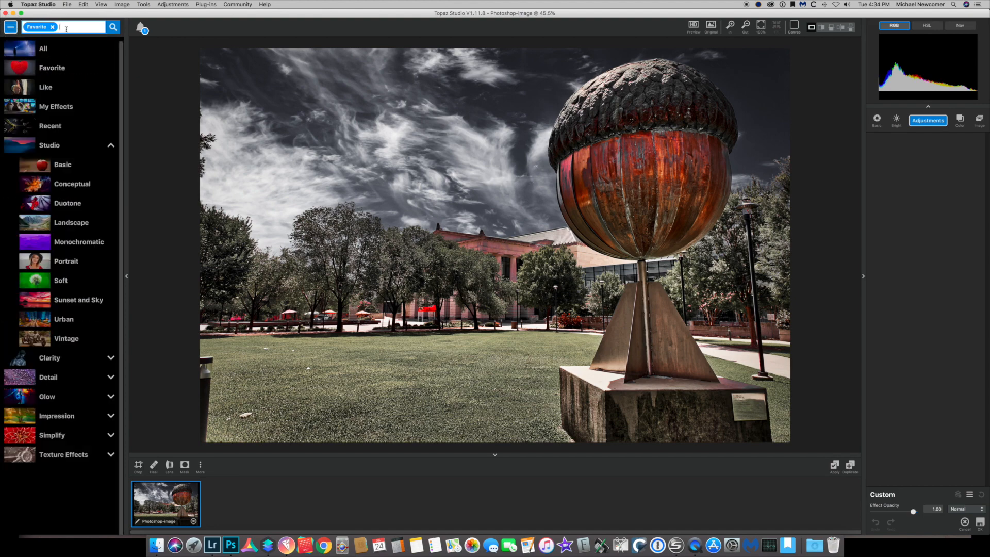
pyautogui.click(52, 66)
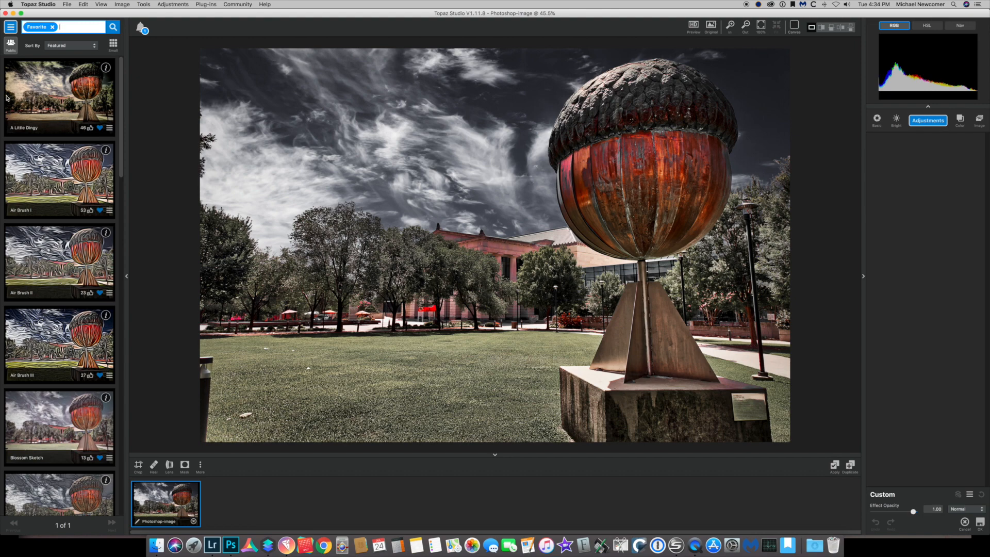
pyautogui.click(41, 102)
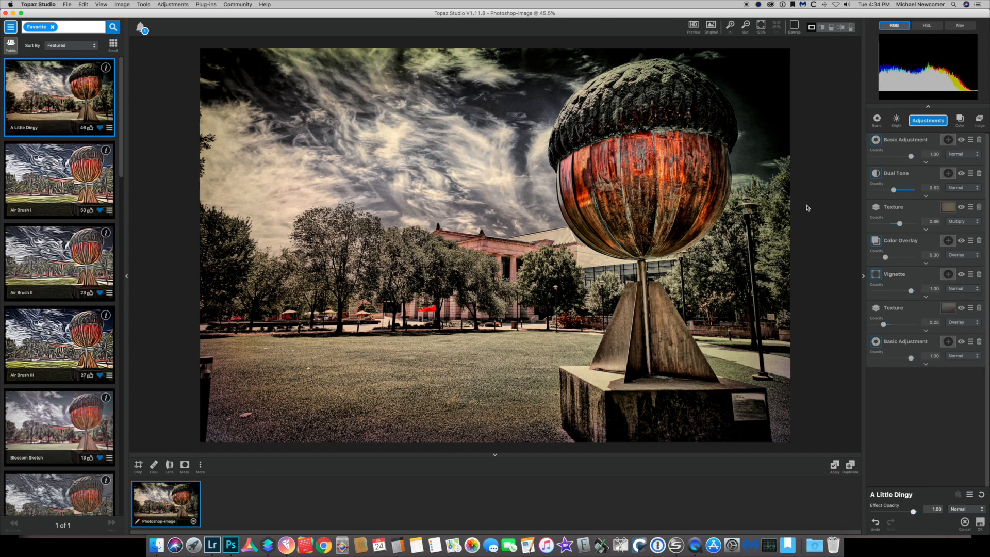
# Delete the Vignette adjustment and change the Color Overlay colour to a deeper blue
pyautogui.click(979, 274)
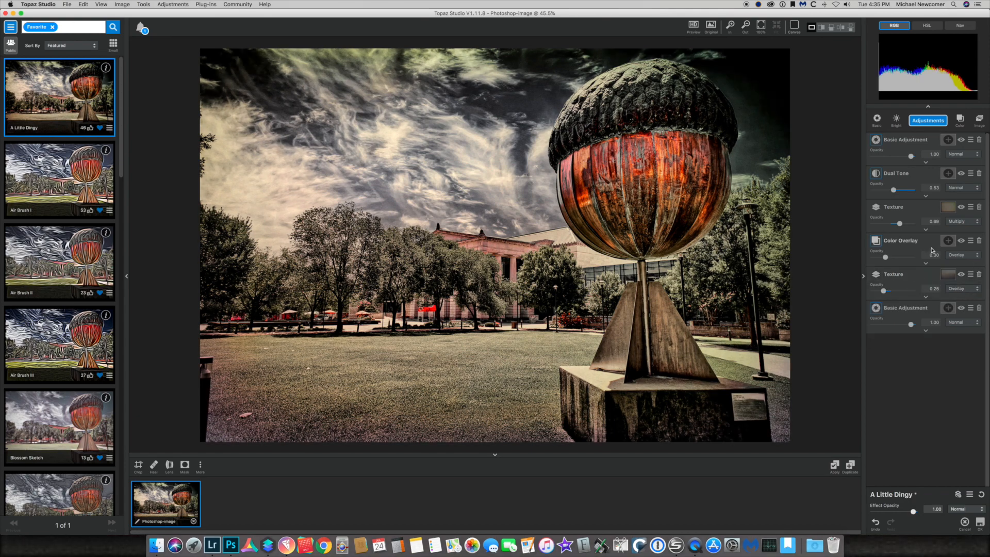
pyautogui.click(926, 263)
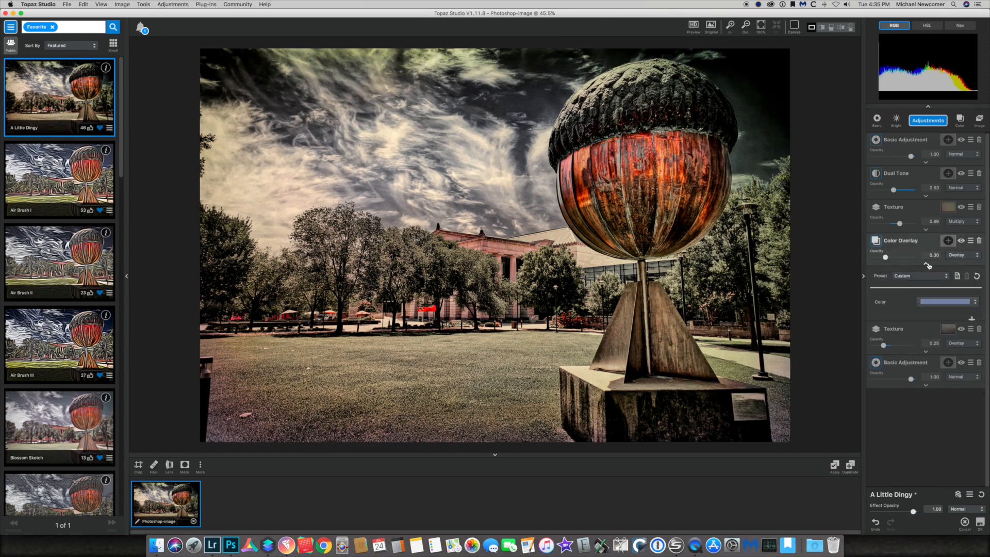
pyautogui.click(934, 303)
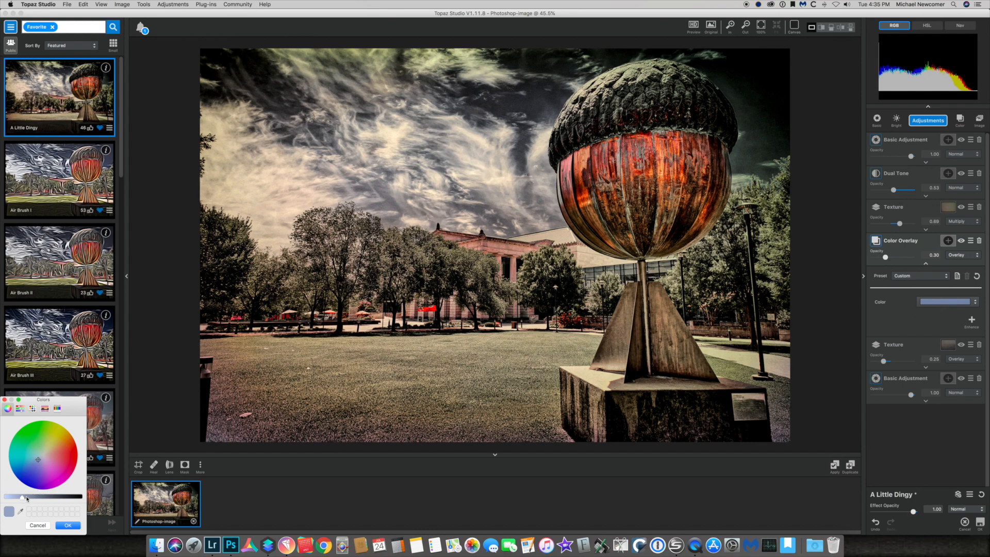
pyautogui.moveTo(23, 499); pyautogui.dragTo(15, 498)
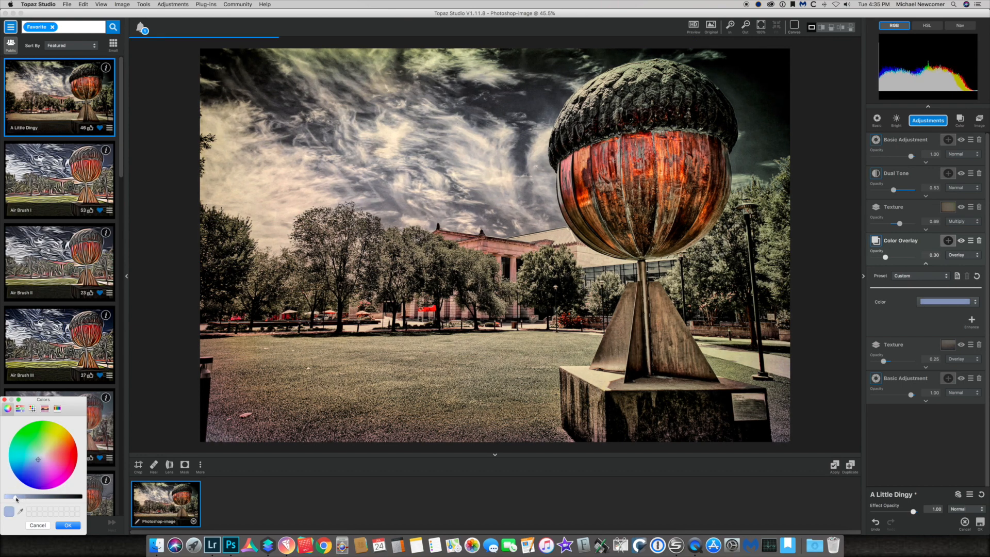
pyautogui.moveTo(36, 463)
pyautogui.mouseDown()
pyautogui.moveTo(38, 454)
pyautogui.moveTo(36, 464)
pyautogui.mouseUp()
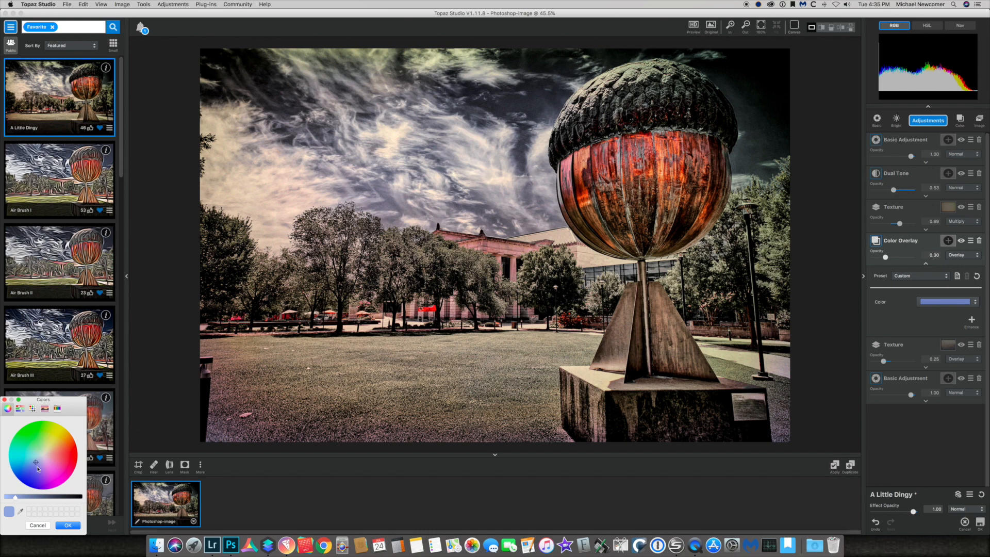
pyautogui.click(68, 526)
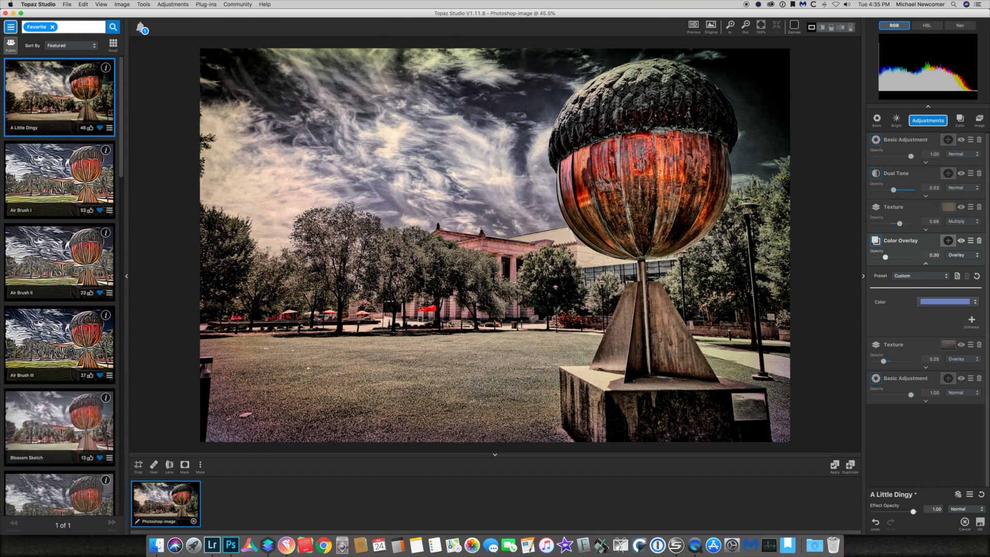
# Compare the result with the original and apply the Topaz Studio effect to the image
pyautogui.click(712, 25)
pyautogui.click(694, 24)
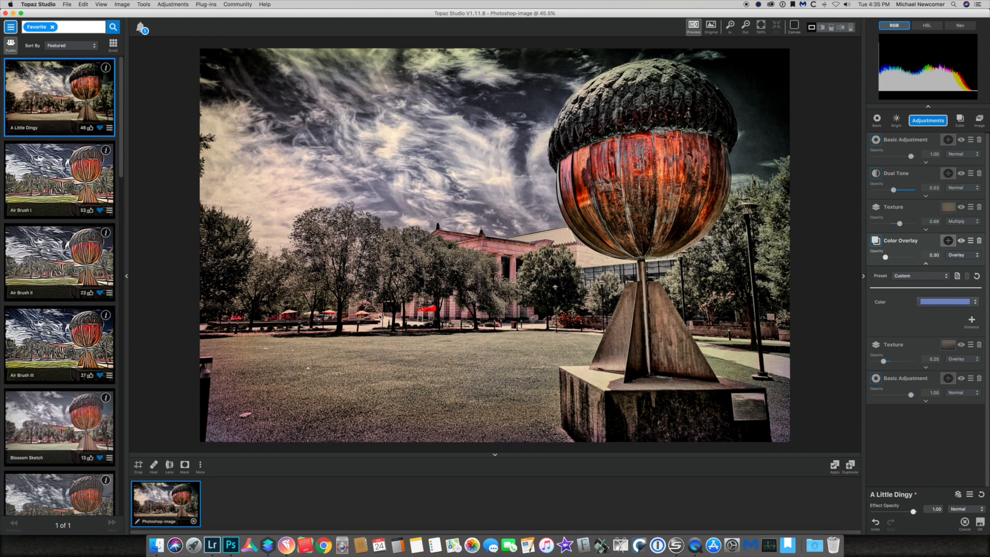
pyautogui.click(980, 522)
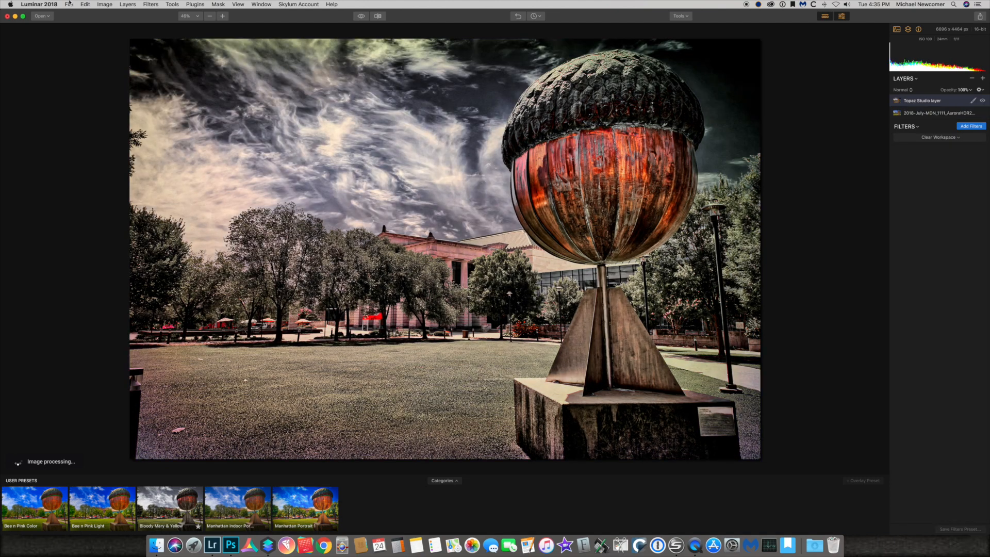
# Export the image, replacing the end of the file name with Dingy
pyautogui.click(71, 4)
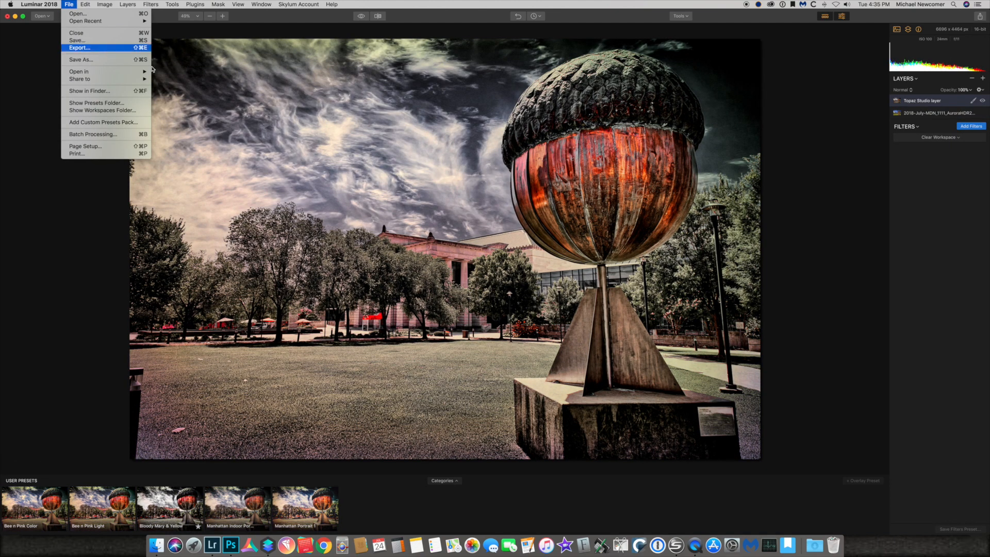
pyautogui.click(80, 47)
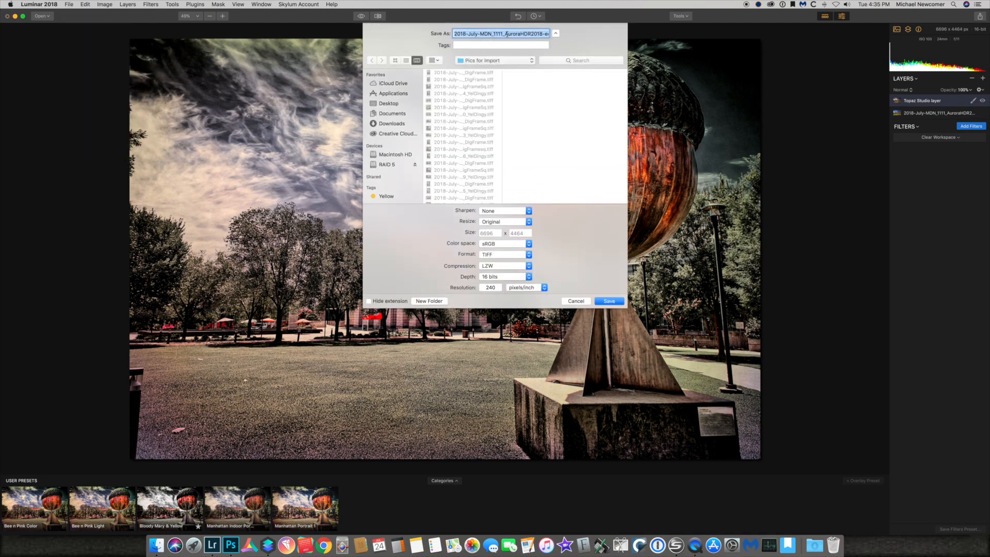
pyautogui.click(507, 34)
pyautogui.press('Delete')
pyautogui.press('Delete')
pyautogui.press('Delete')
pyautogui.press('Delete')
pyautogui.press('Delete')
pyautogui.press('Delete')
pyautogui.press('Delete')
pyautogui.press('Delete')
pyautogui.press('Delete')
pyautogui.press('Delete')
pyautogui.press('Delete')
pyautogui.press('Delete')
pyautogui.press('Delete')
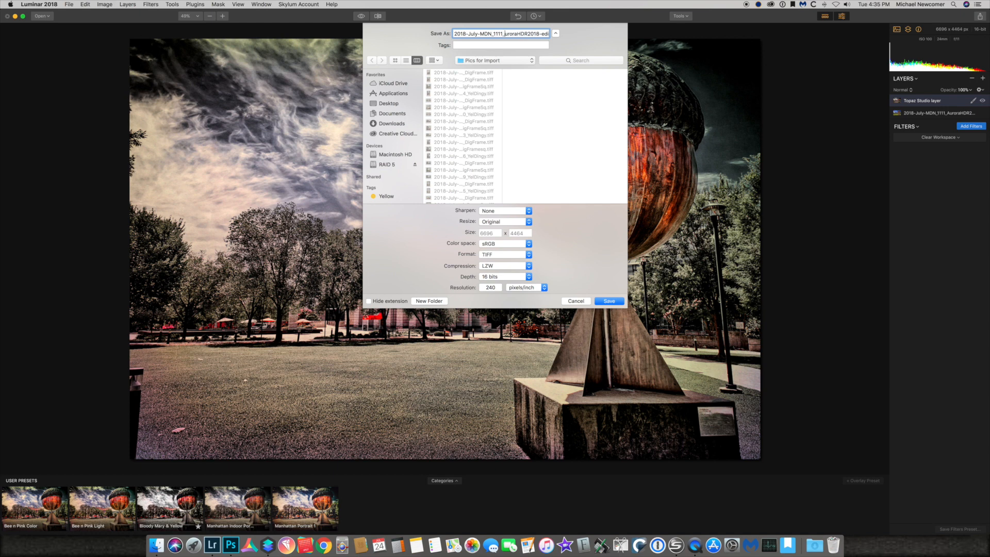
pyautogui.press('Delete')
pyautogui.press('Delete')
pyautogui.press('Delete')
pyautogui.press('Delete')
pyautogui.press('Delete')
pyautogui.press('Delete')
pyautogui.press('Delete')
pyautogui.press('Delete')
pyautogui.press('Delete')
pyautogui.press('Delete')
pyautogui.press('Delete')
pyautogui.press('Delete')
pyautogui.press('Delete')
pyautogui.press('Delete')
pyautogui.press('Delete')
pyautogui.press('Delete')
pyautogui.press('Delete')
pyautogui.write('Dingy')
# Set the export resolution to 300 pixels/inch and save the file
pyautogui.doubleClick(499, 289)
pyautogui.write('300')
pyautogui.click(599, 301)
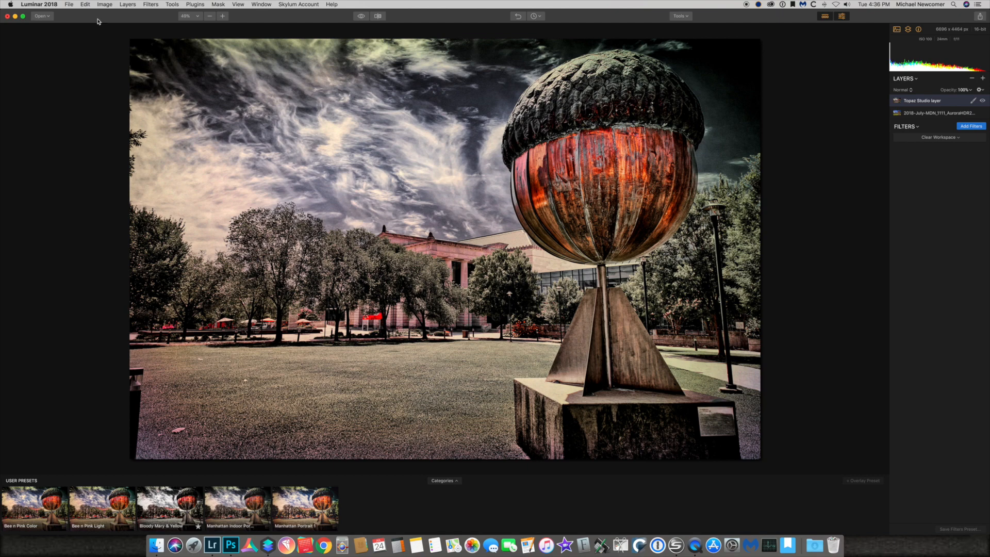
# Reopen the image in the Topaz Studio plugin and add an Edge Exposure adjustment
pyautogui.click(193, 6)
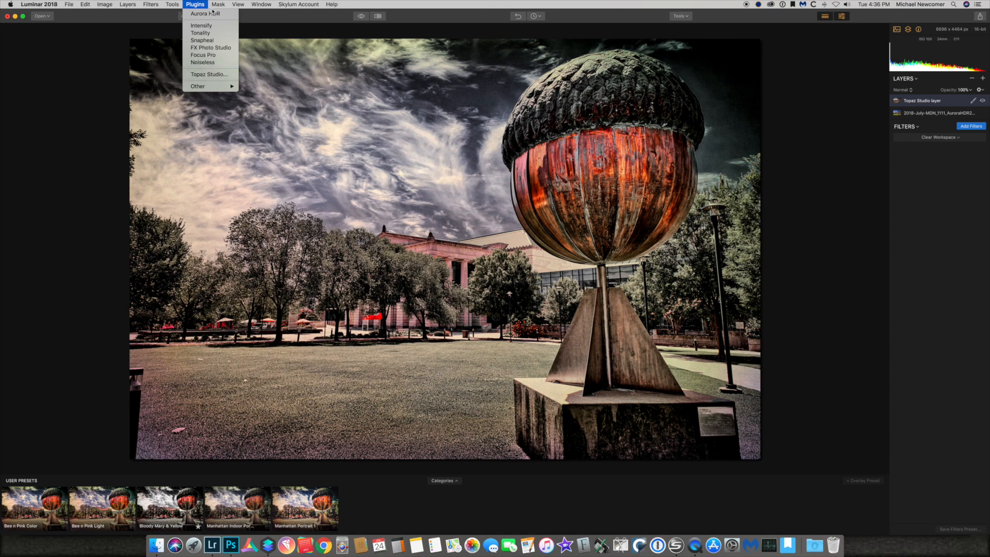
pyautogui.click(198, 76)
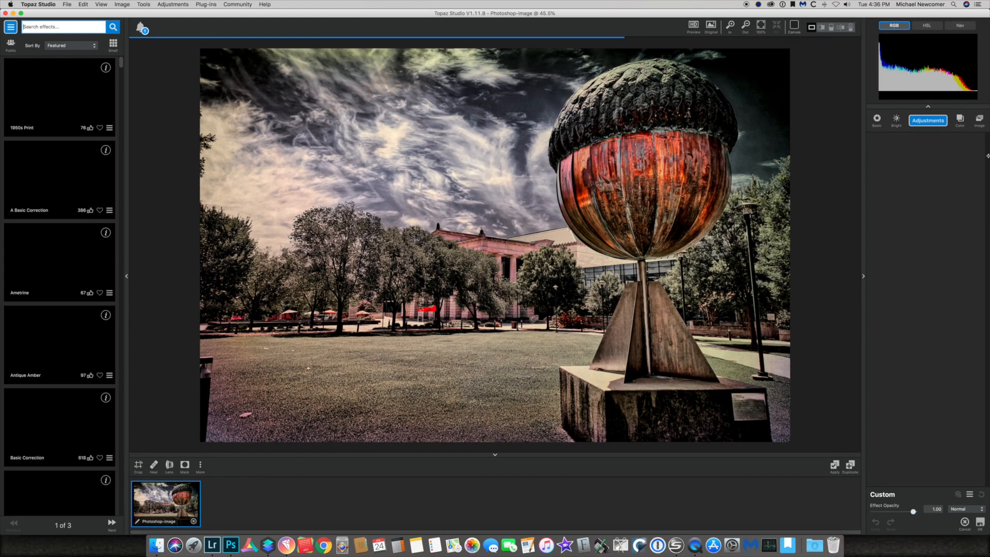
pyautogui.click(929, 122)
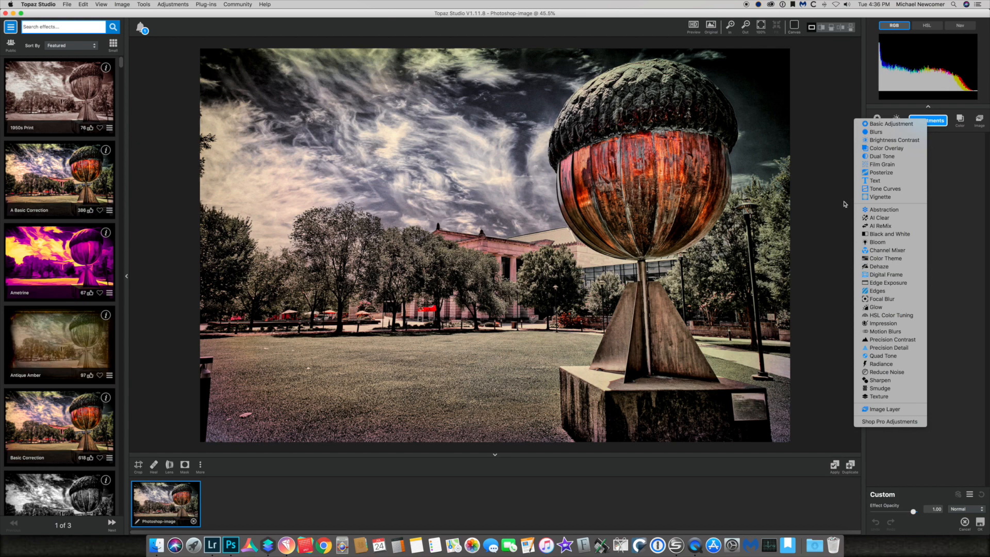
pyautogui.click(831, 193)
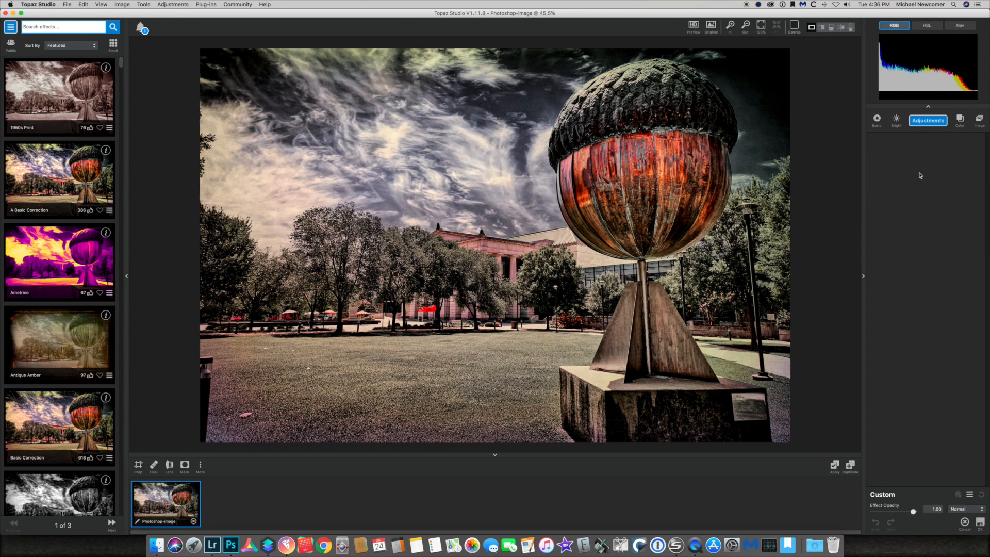
pyautogui.click(931, 122)
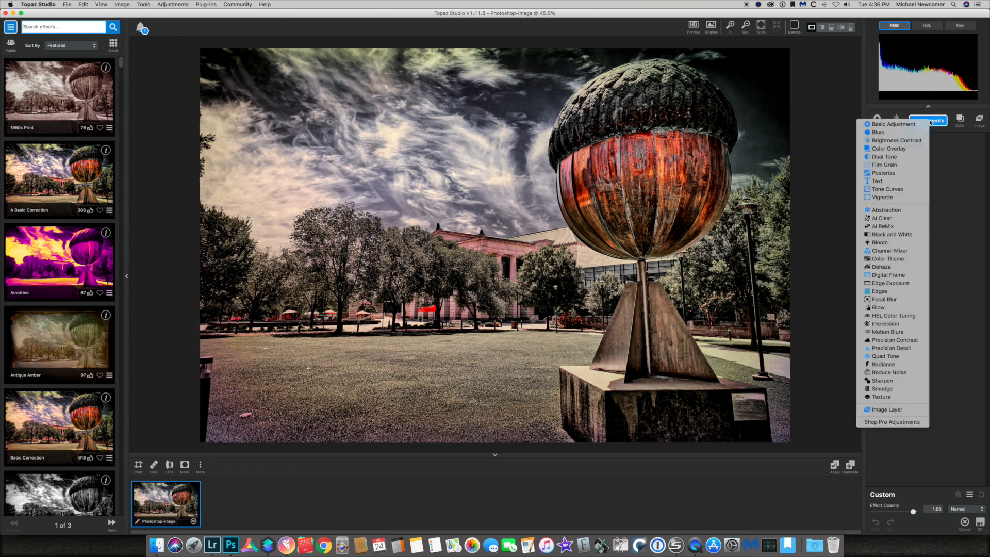
pyautogui.click(891, 284)
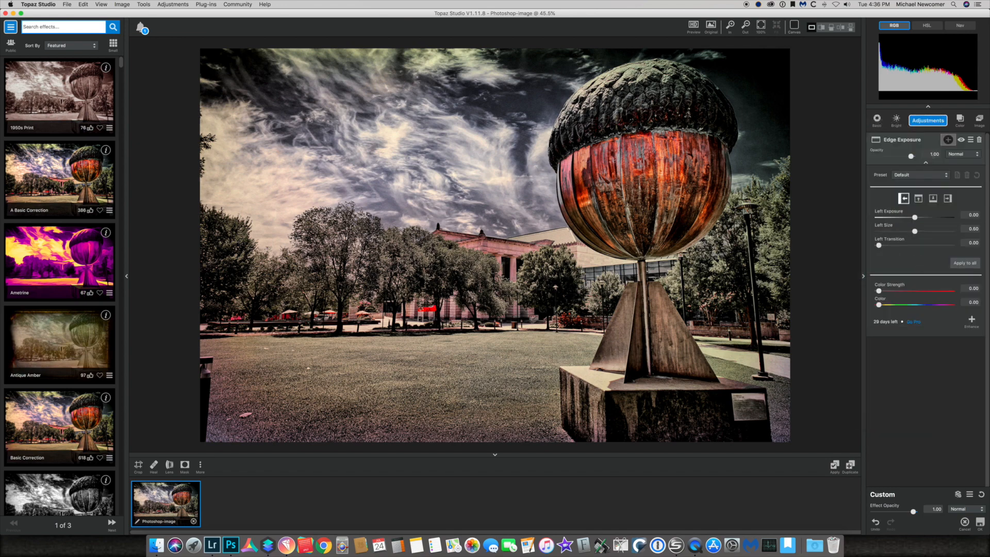
# Slightly raise the Edge Exposure's left and bottom exposure and bottom size, then apply the effect
pyautogui.click(915, 218)
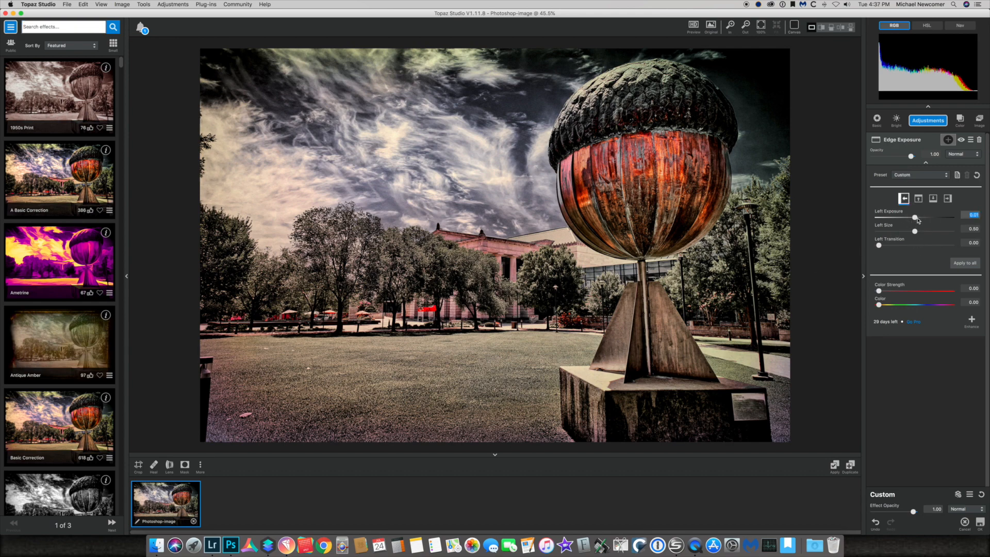
pyautogui.moveTo(918, 221); pyautogui.dragTo(917, 217)
pyautogui.click(947, 199)
pyautogui.click(919, 198)
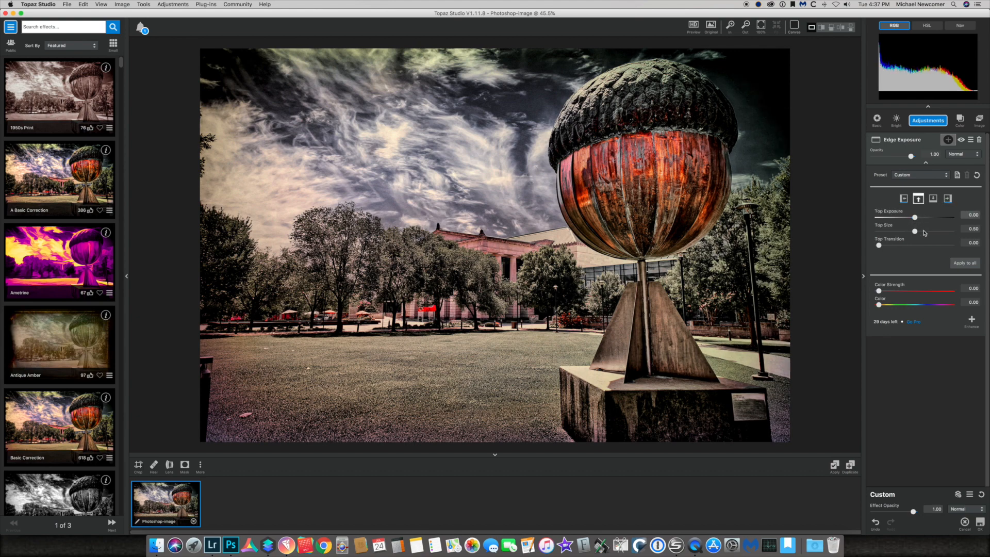
pyautogui.click(933, 199)
pyautogui.moveTo(915, 217); pyautogui.dragTo(918, 218)
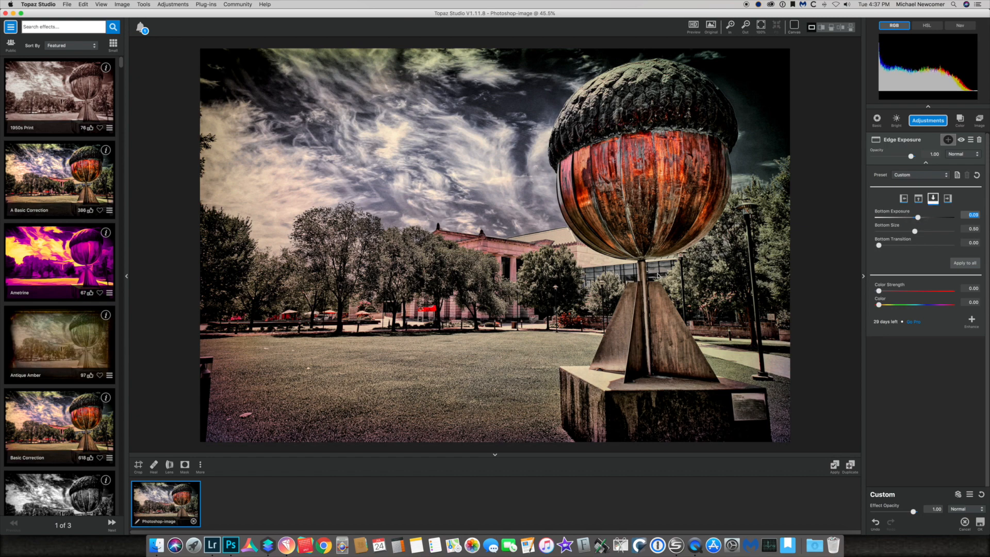
pyautogui.moveTo(915, 231); pyautogui.dragTo(925, 231)
pyautogui.click(982, 525)
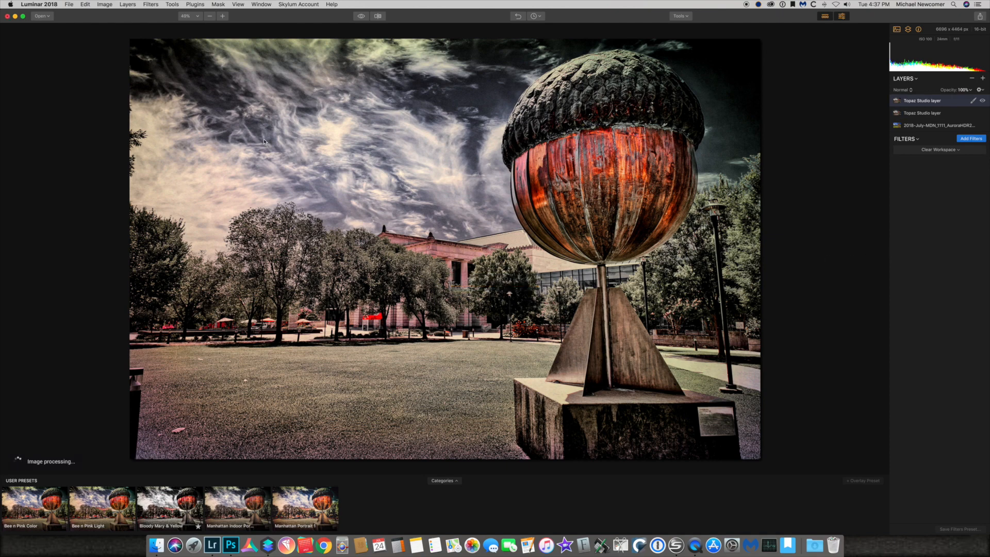
# Open the image in Topaz Studio again and add a Digital Frame adjustment
pyautogui.click(196, 4)
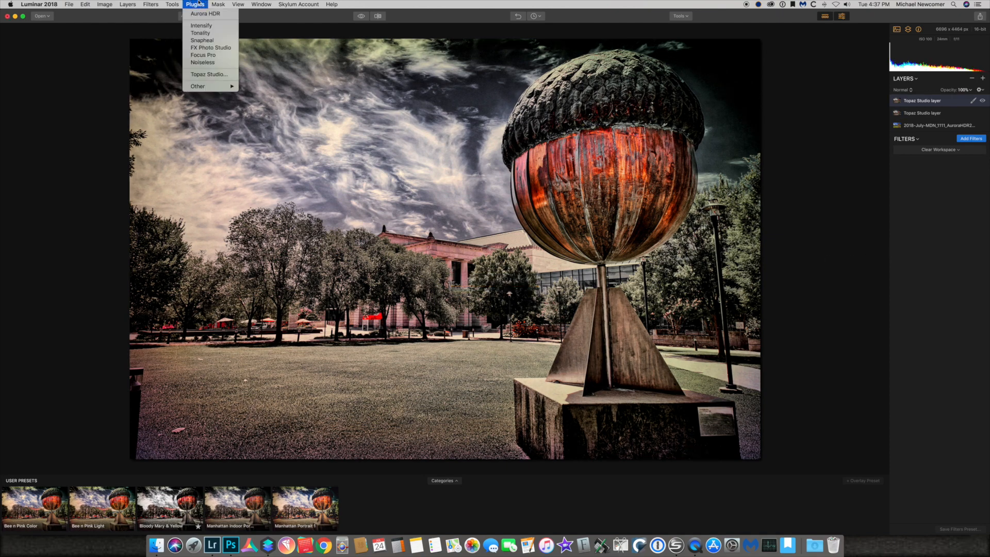
pyautogui.click(202, 74)
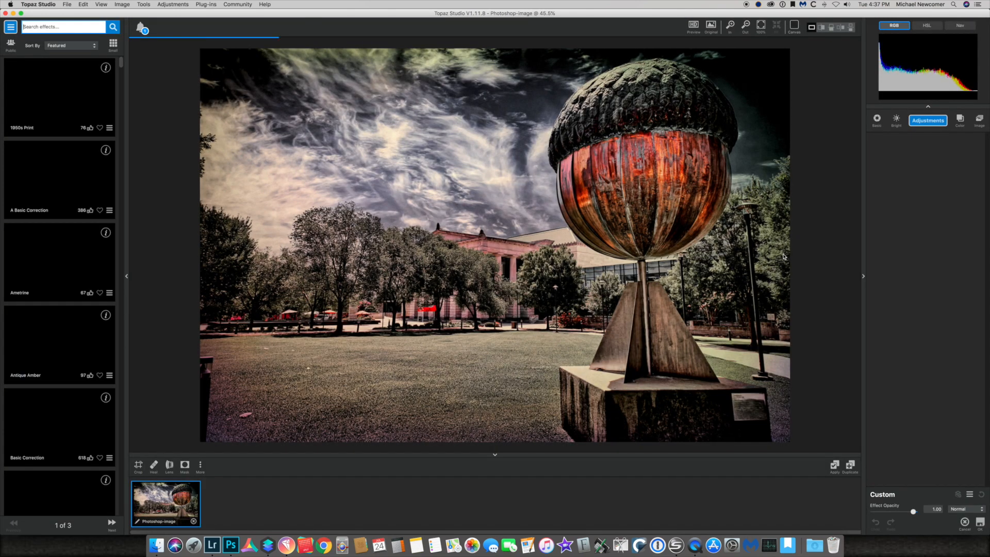
pyautogui.click(928, 120)
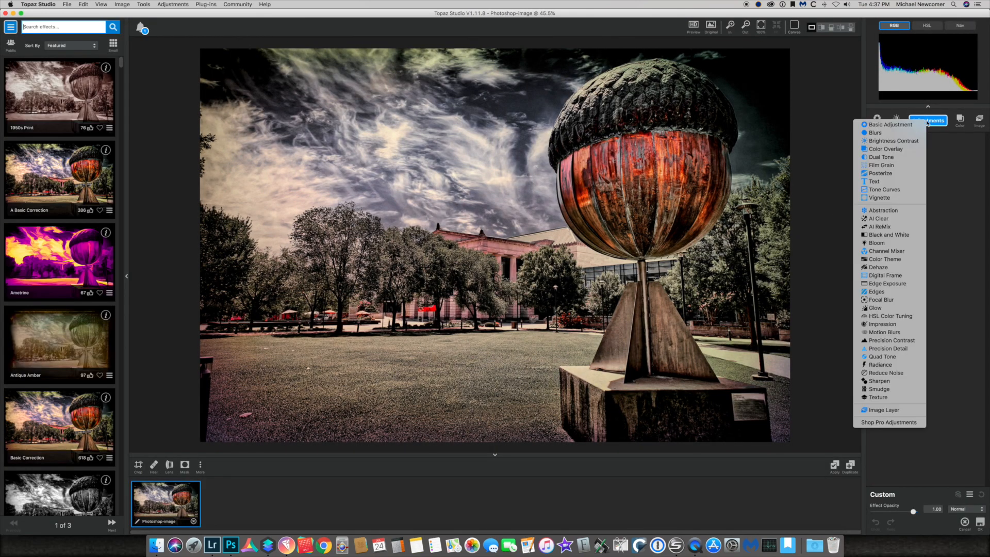
pyautogui.click(900, 276)
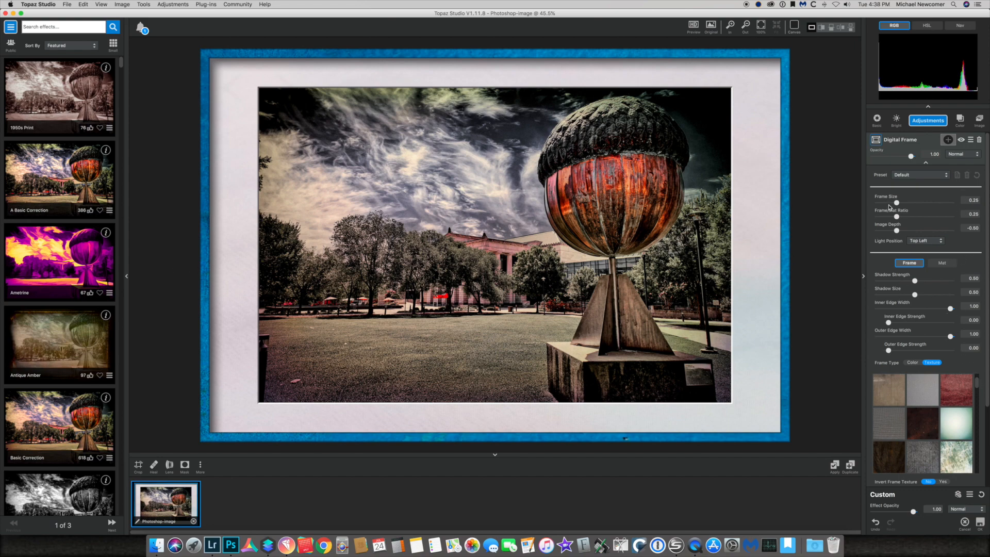
# Refine the Digital Frame layout: keep Frame Size at 0.25, set Frame/Mat Ratio 0.36, Image Depth 0.28, Image Shadow Diffusion 0.75
pyautogui.moveTo(897, 203); pyautogui.dragTo(902, 203)
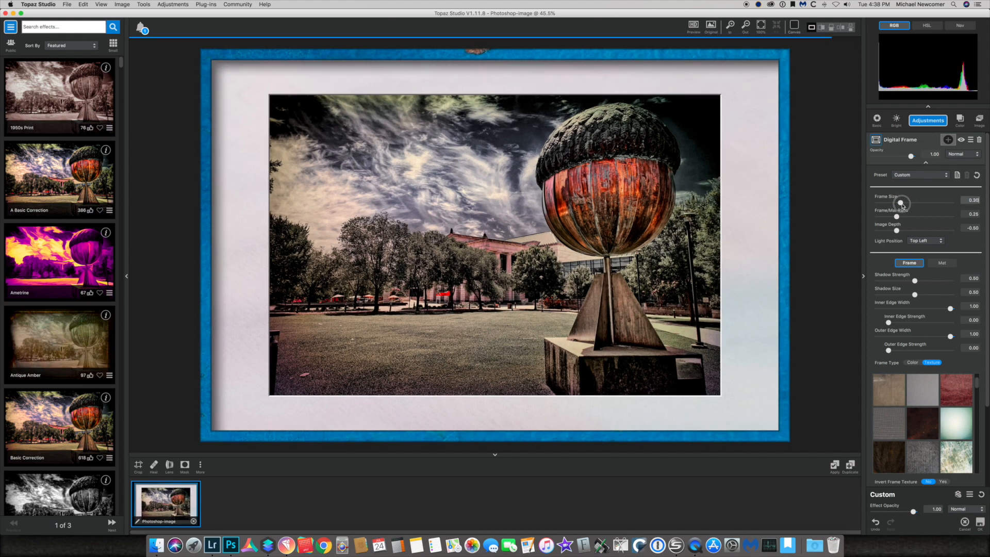
pyautogui.doubleClick(885, 198)
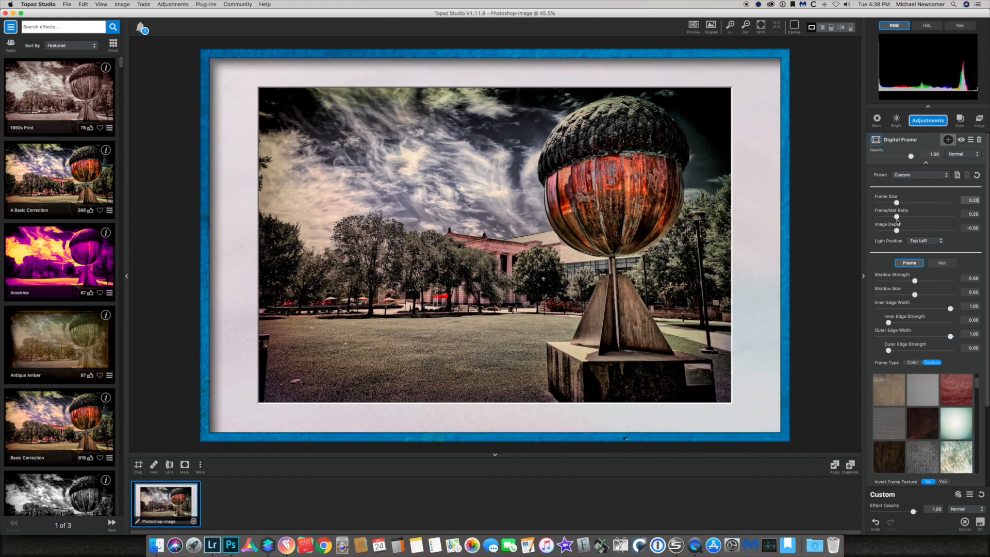
pyautogui.moveTo(898, 219); pyautogui.dragTo(926, 234)
pyautogui.moveTo(919, 272); pyautogui.dragTo(935, 272)
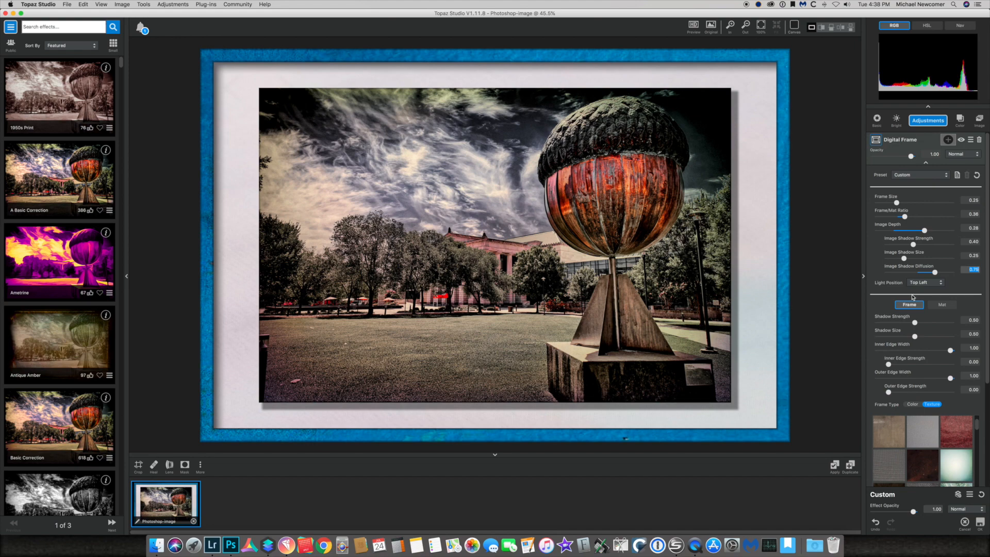
# Apply a mottled frame texture and set Frame Brightness -0.24, Contrast 0.25, Detail 0.29 and Saturation -0.68
pyautogui.scroll(-1, 913, 297)
pyautogui.scroll(-10, 893, 288)
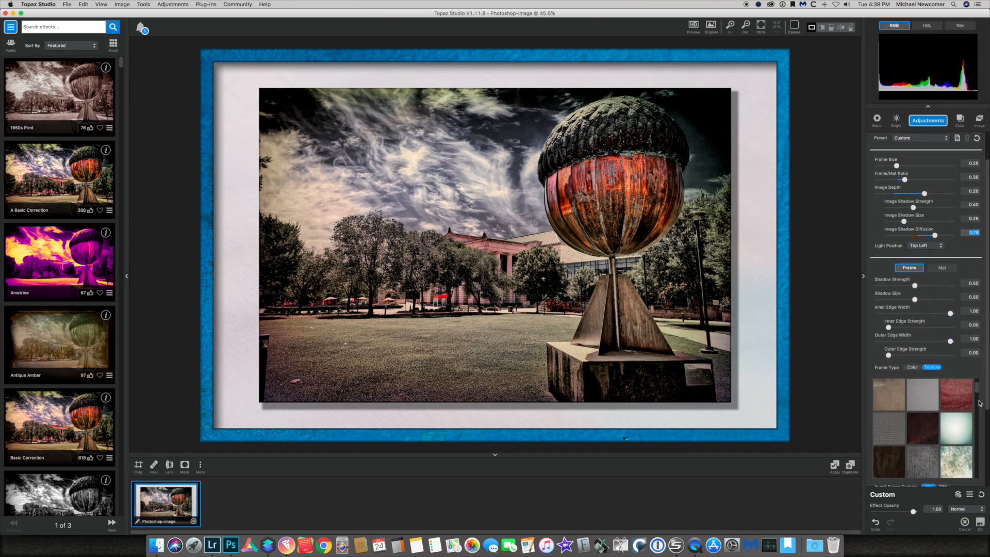
pyautogui.scroll(-3, 978, 288)
pyautogui.scroll(-3, 979, 287)
pyautogui.click(886, 300)
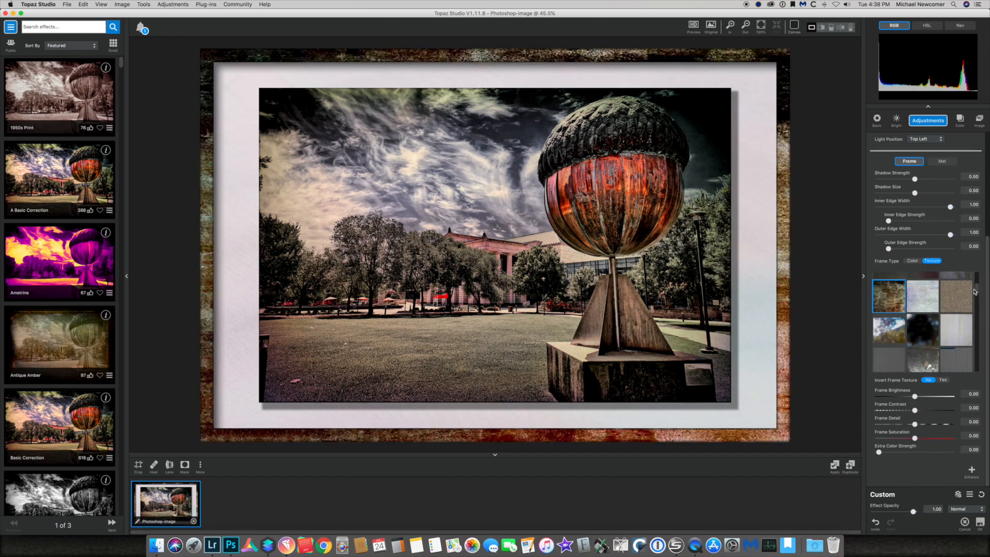
pyautogui.moveTo(978, 290); pyautogui.dragTo(979, 319)
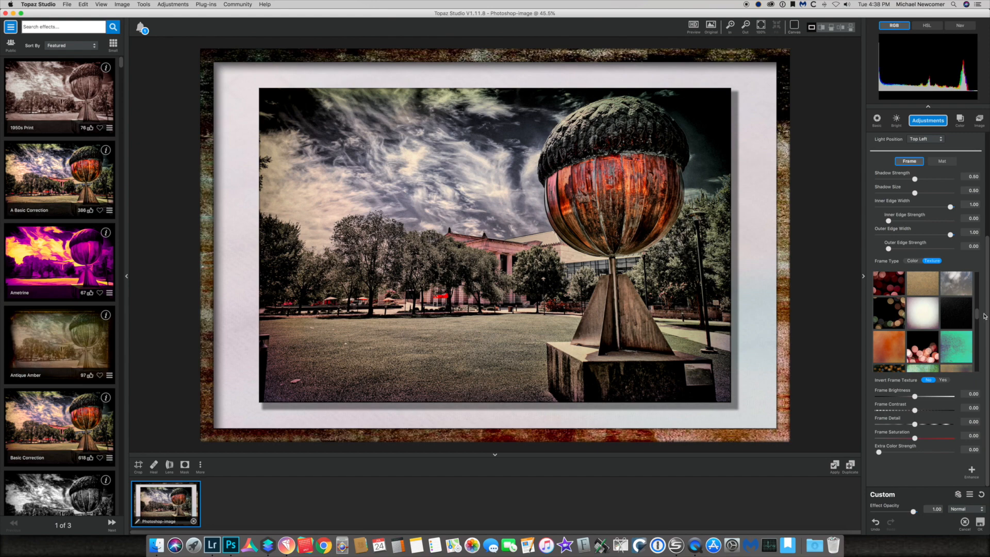
pyautogui.moveTo(978, 314); pyautogui.dragTo(983, 339)
pyautogui.click(889, 322)
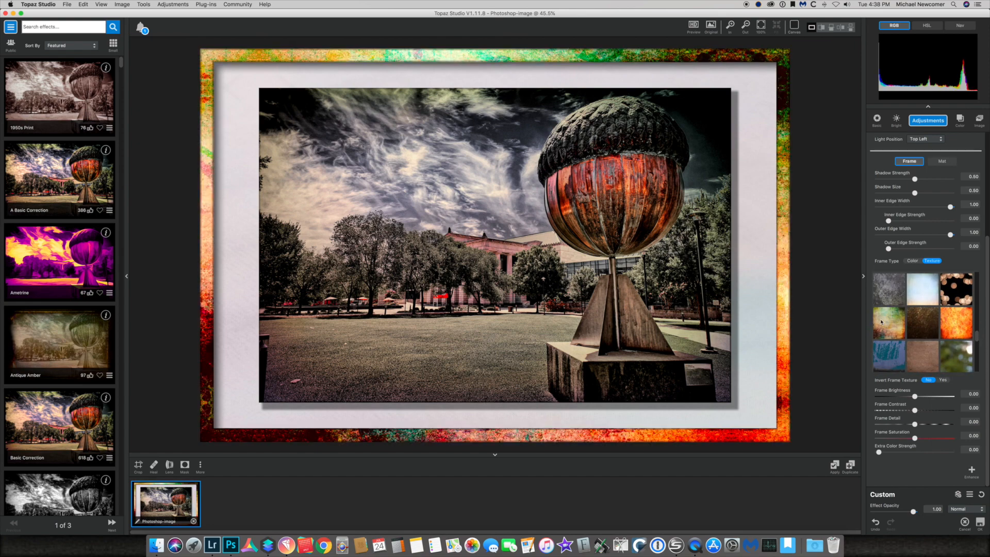
pyautogui.moveTo(917, 440); pyautogui.dragTo(902, 398)
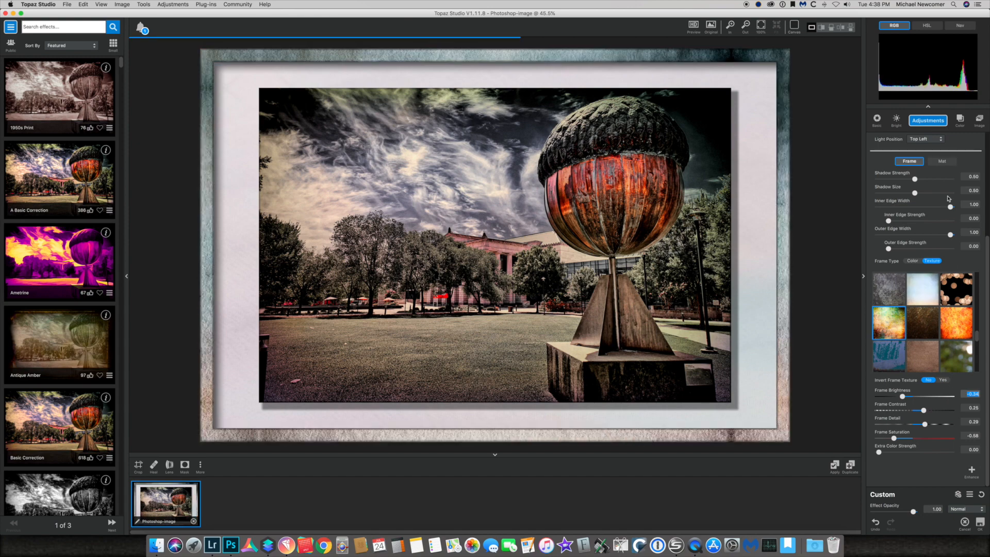
# Give the mat a mottled blue texture, invert the mat texture, and set Mat Brightness 0.11 and Contrast 0.16
pyautogui.click(942, 161)
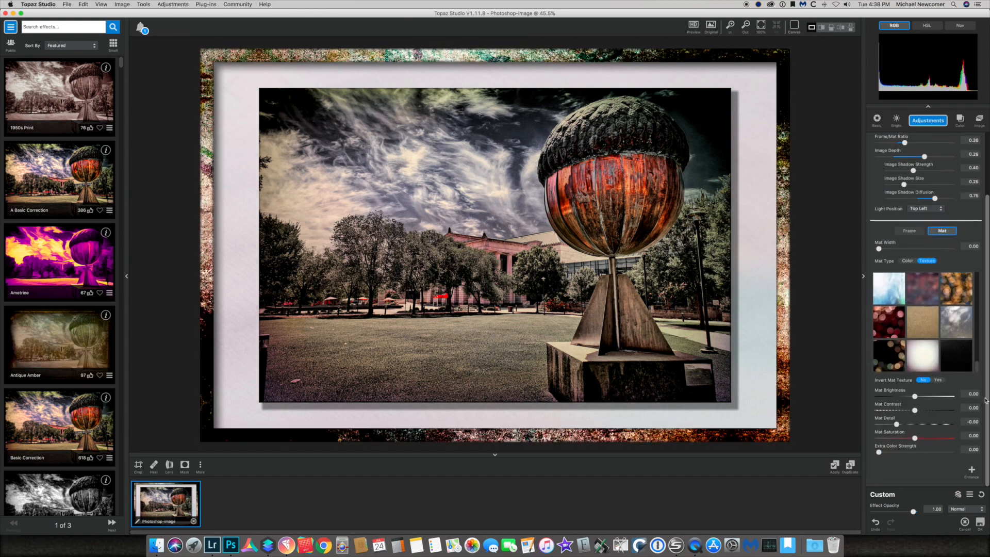
pyautogui.moveTo(978, 368); pyautogui.dragTo(979, 308)
pyautogui.click(898, 324)
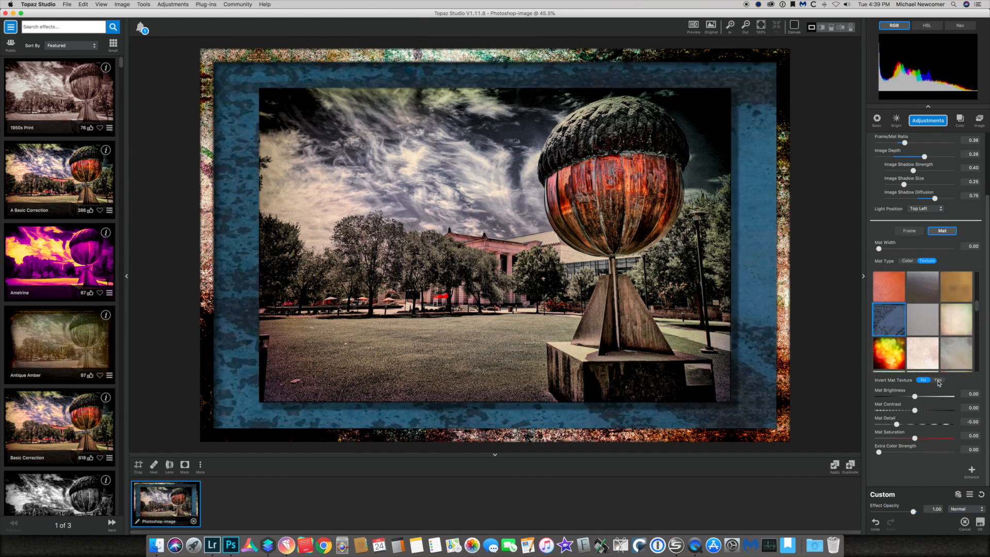
pyautogui.click(938, 380)
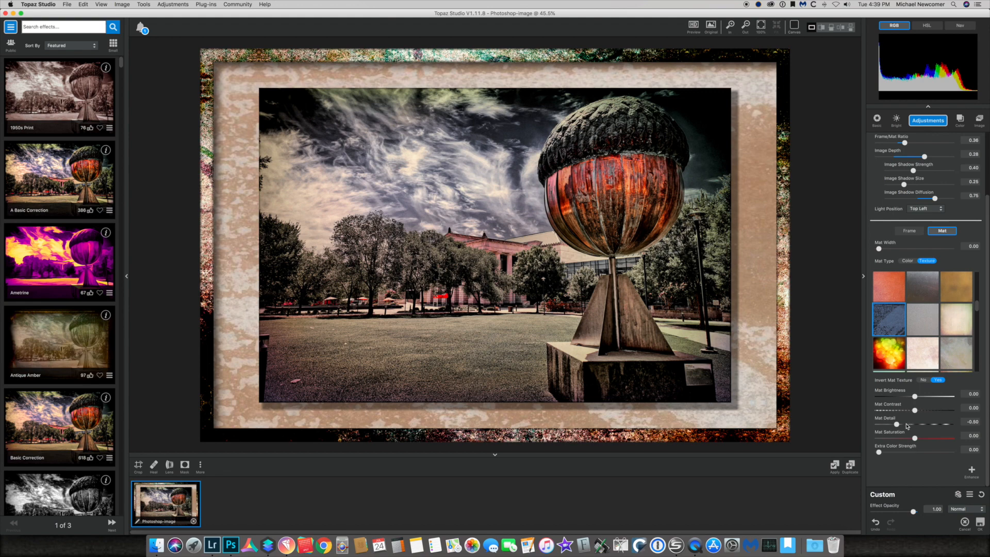
pyautogui.moveTo(900, 426); pyautogui.dragTo(919, 396)
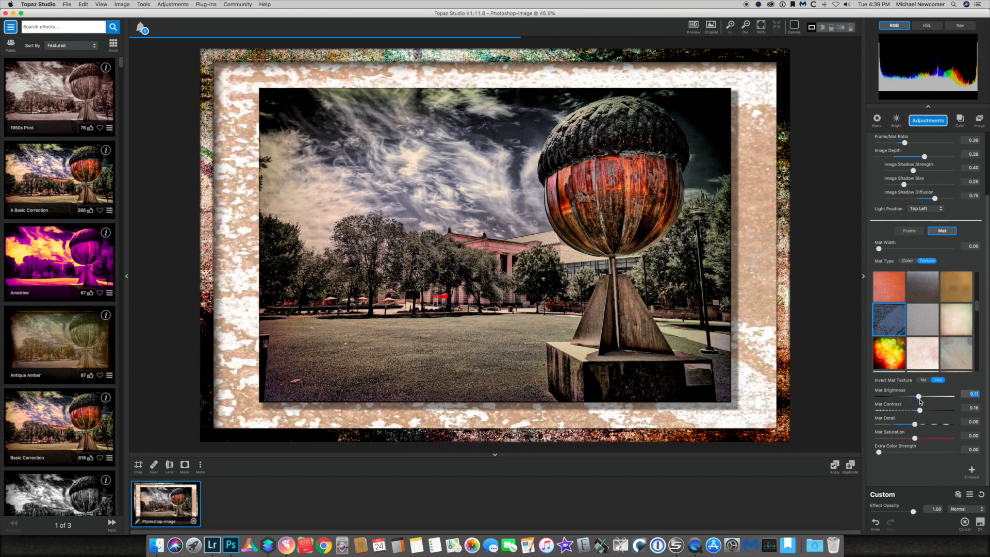